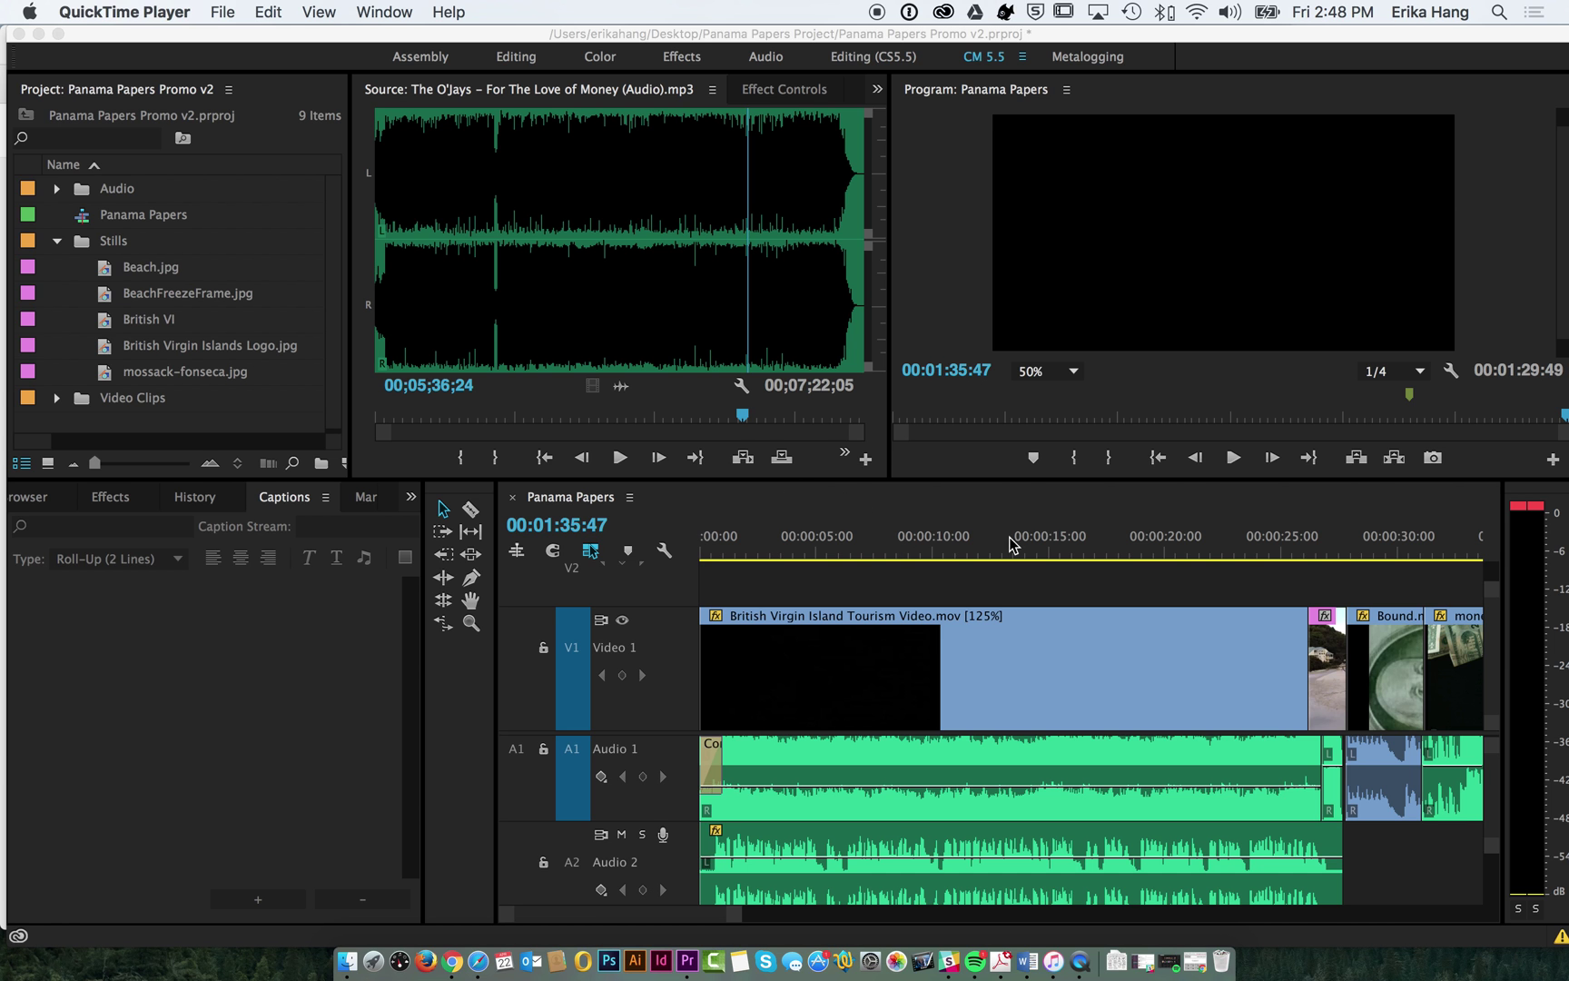
Step: Scroll the timeline right to show the clips from 00:00:30 to 00:01:00
scroll(1155, 720, "right", 10)
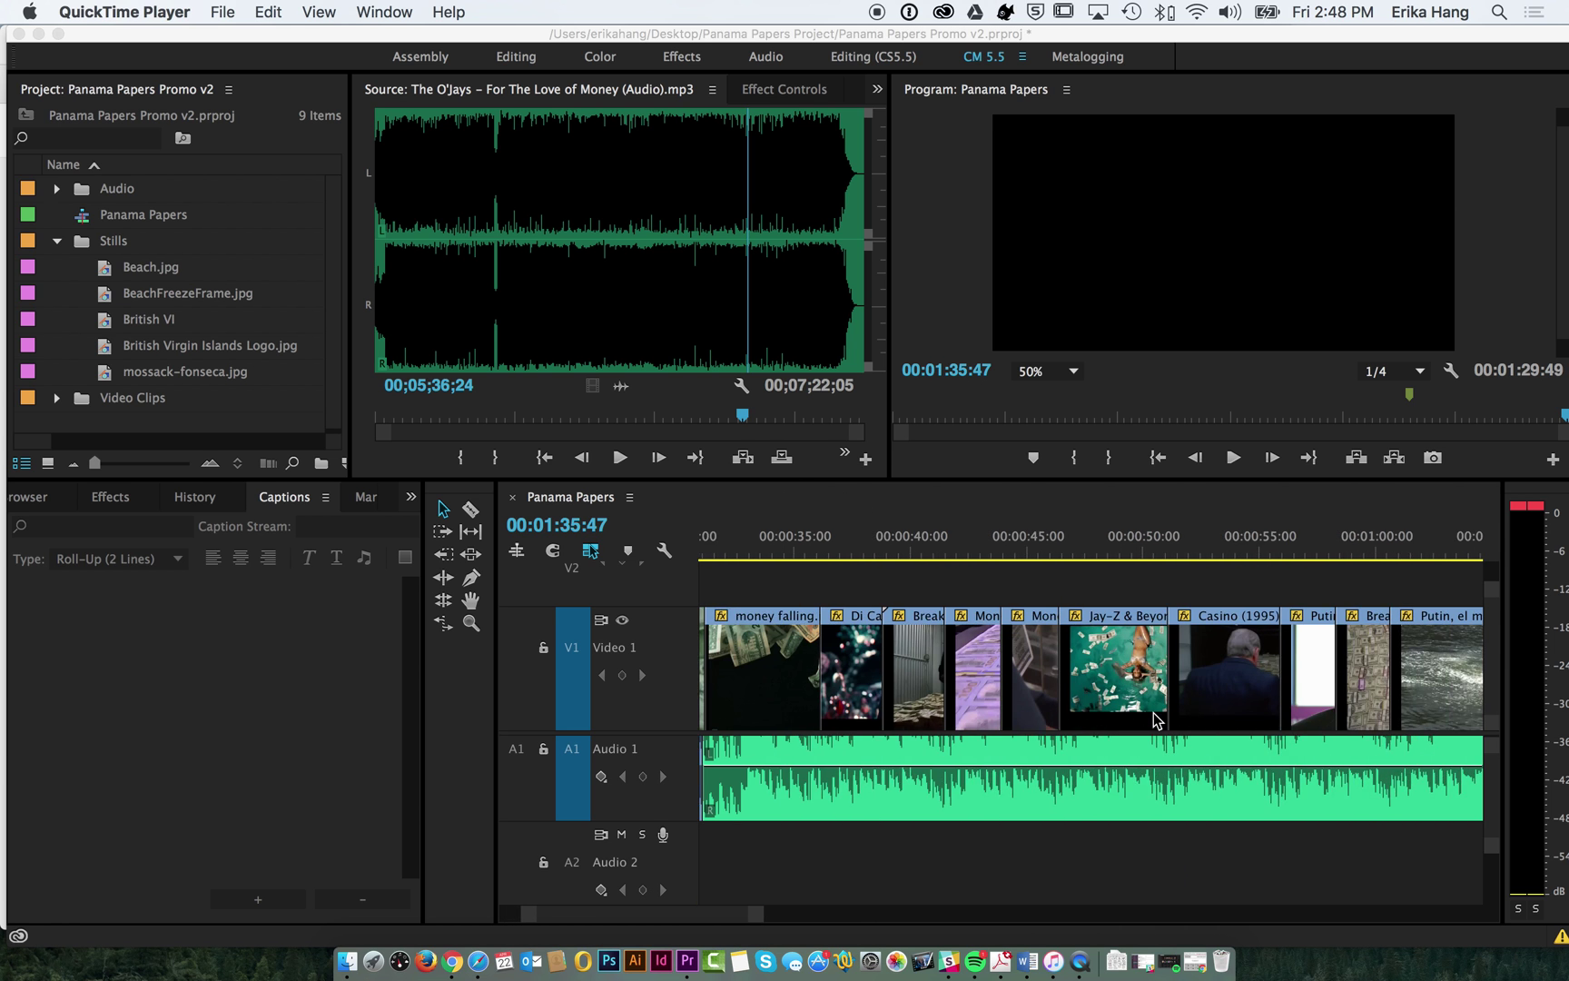
Step: Park the playhead at about 00:00:58:18 on the interview close-up
left_click(1285, 549)
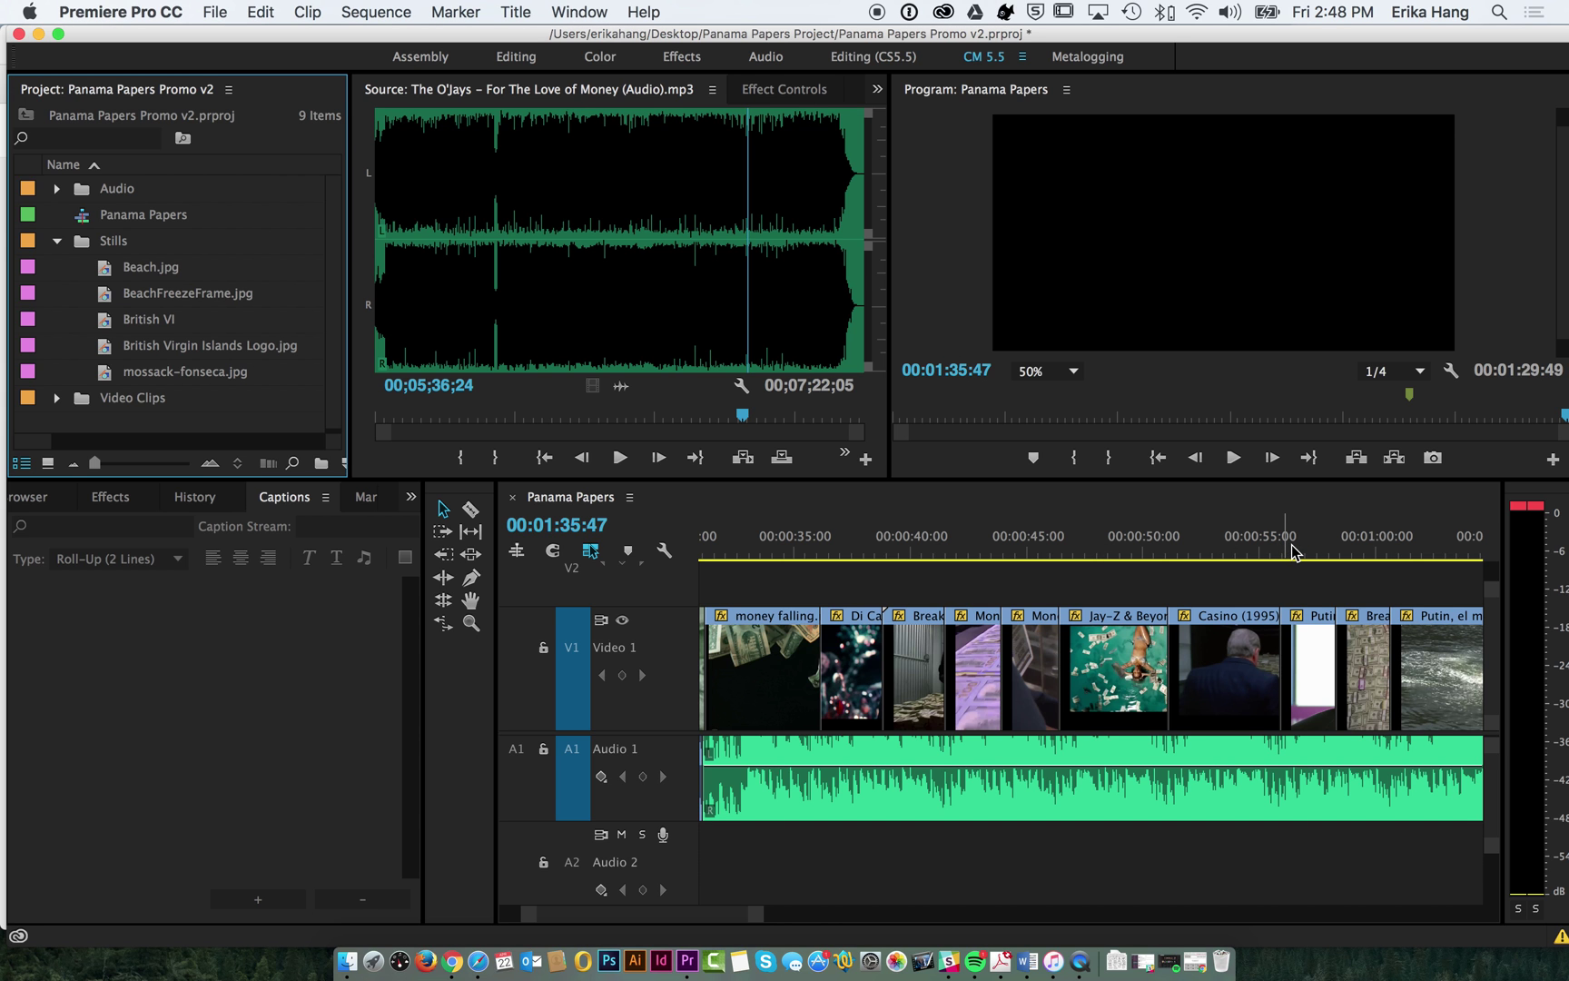
mouse_move(1294, 552)
left_mouse_down()
mouse_move(1306, 551)
mouse_move(1291, 551)
left_mouse_up()
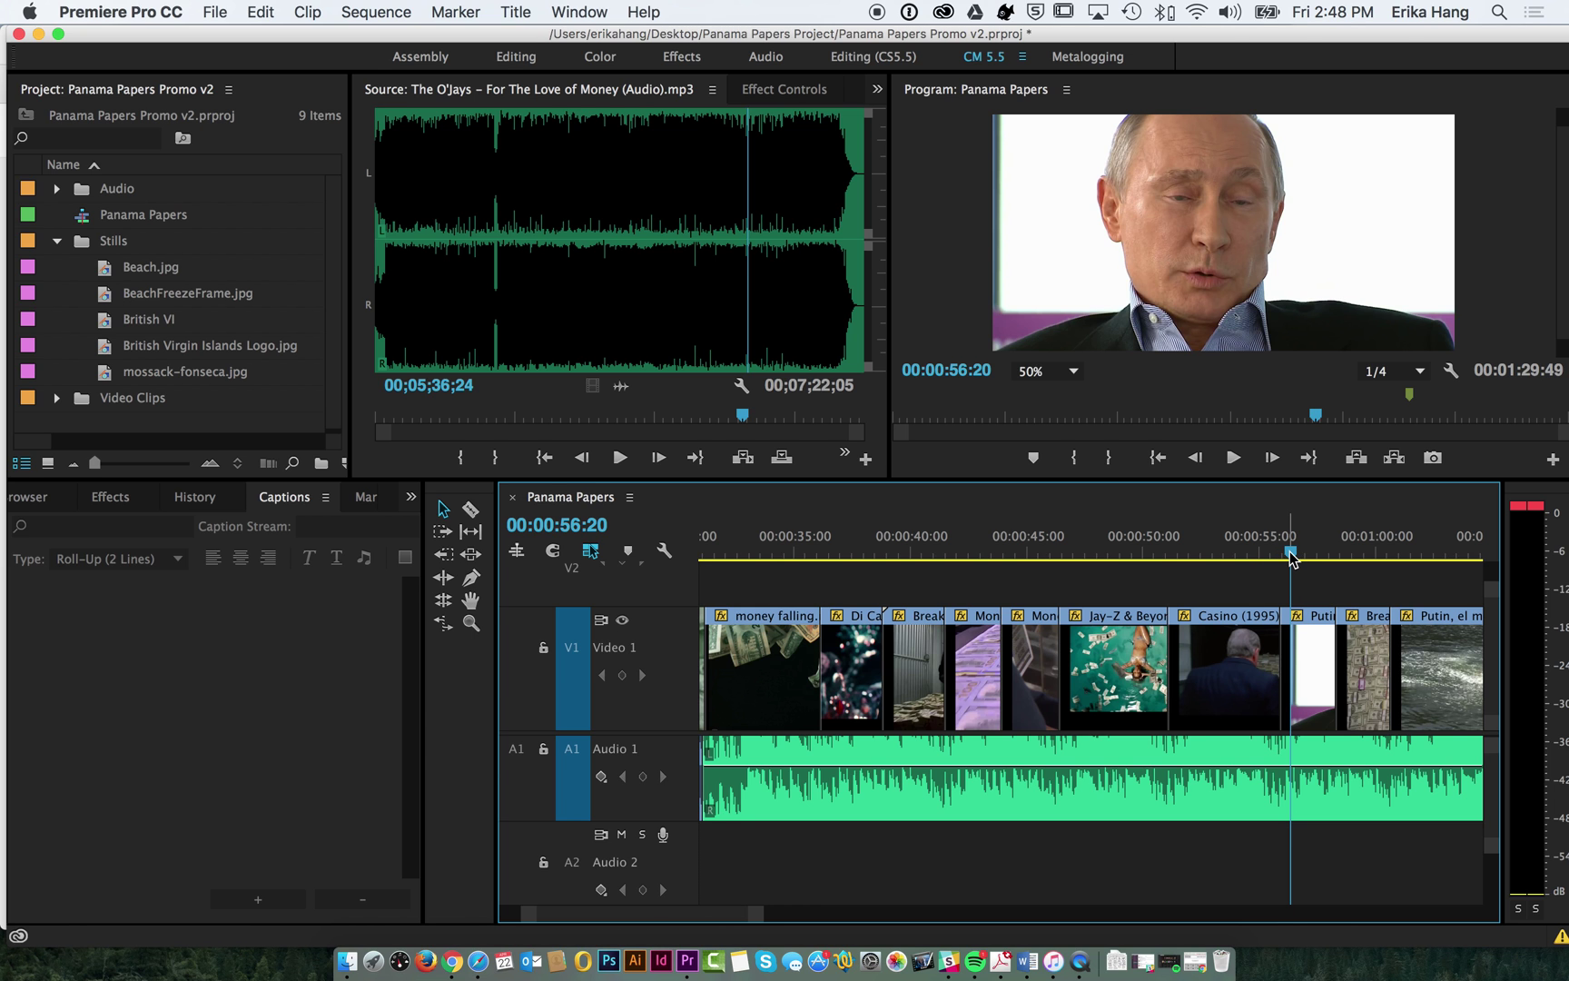
left_click_drag(1290, 553, 1336, 565)
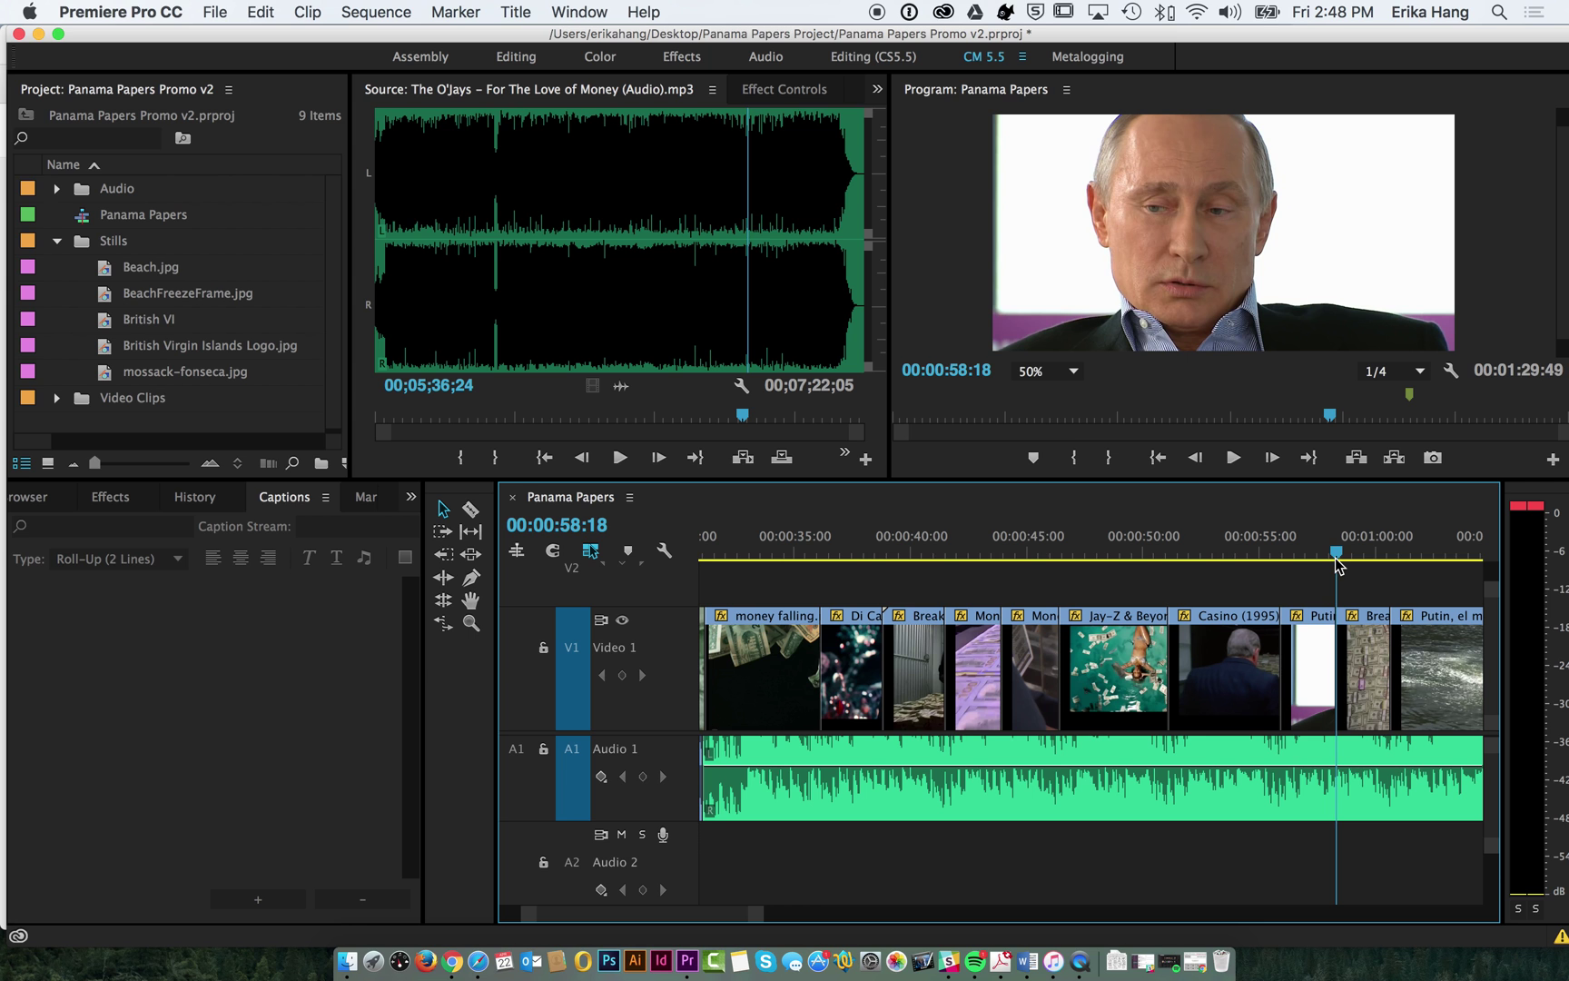
Step: Create new 1696×868, 60 fps closed captions using CEA-608 on stream CC1
left_click(212, 11)
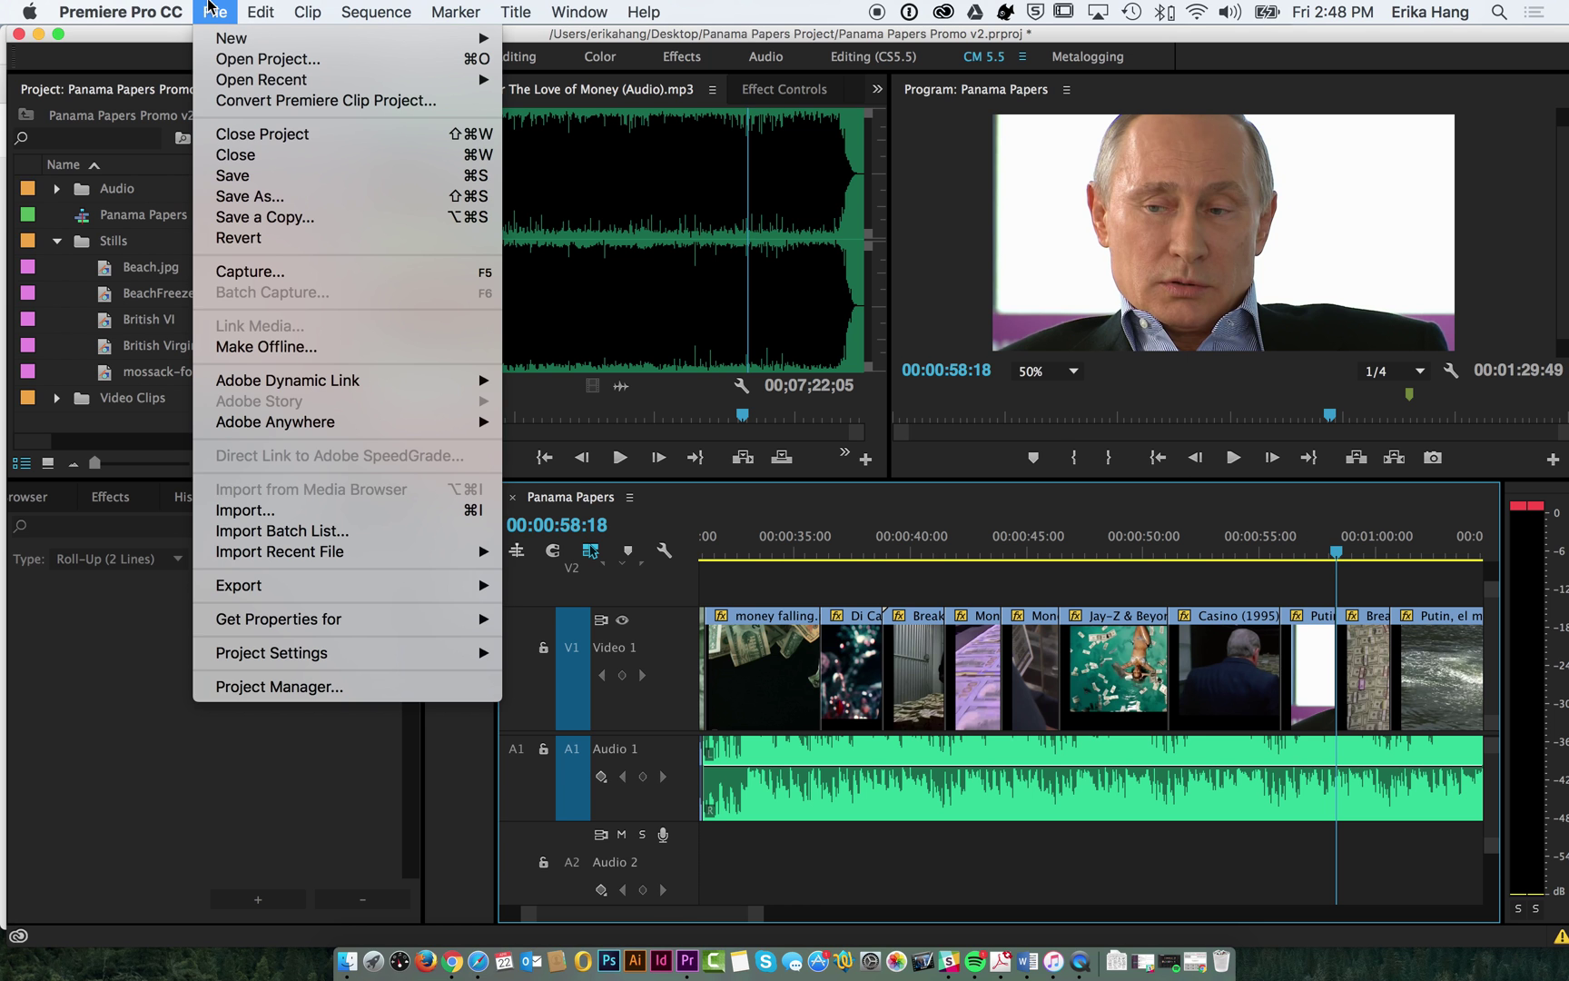
mouse_move(234, 43)
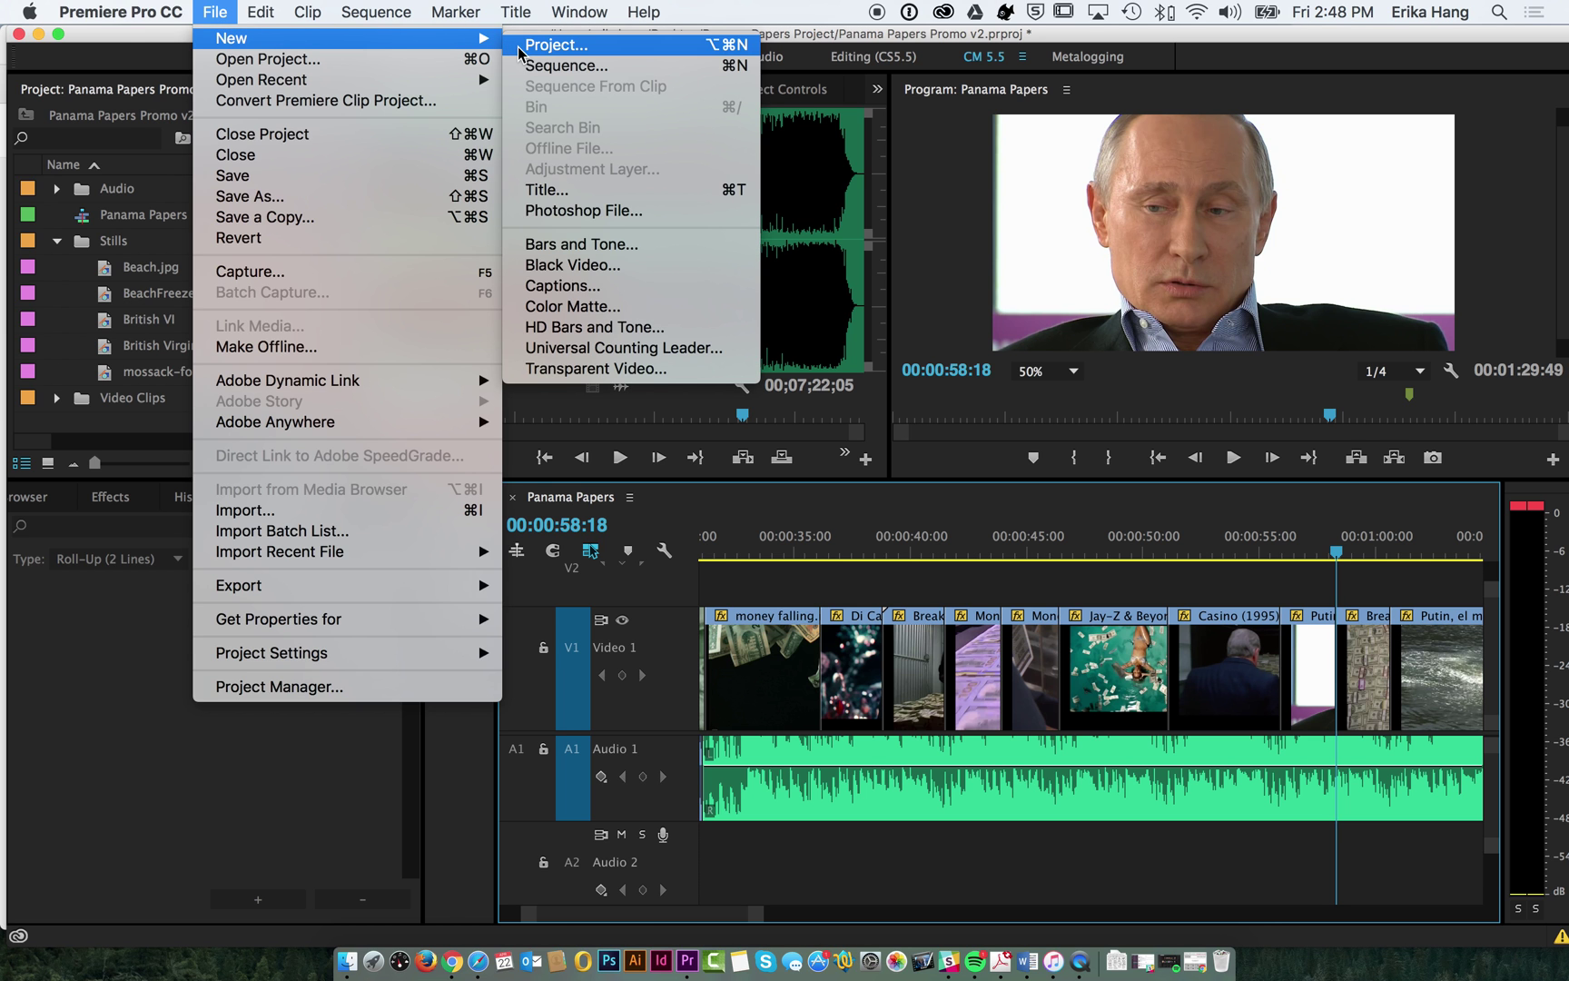
left_click(566, 290)
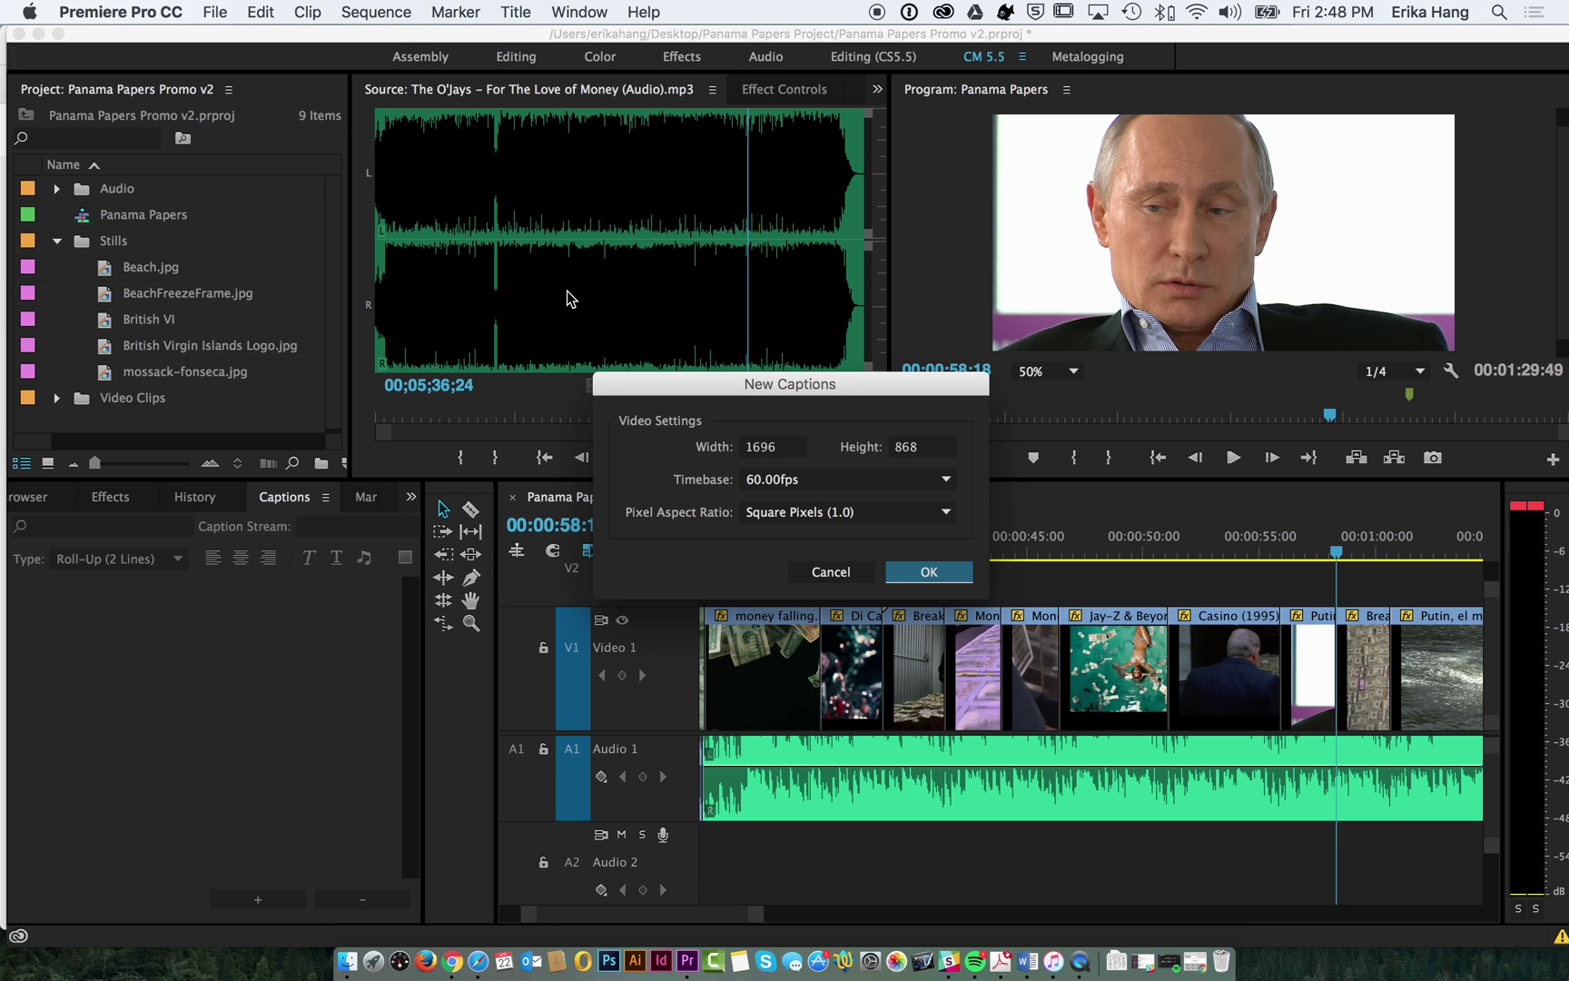
left_click(928, 572)
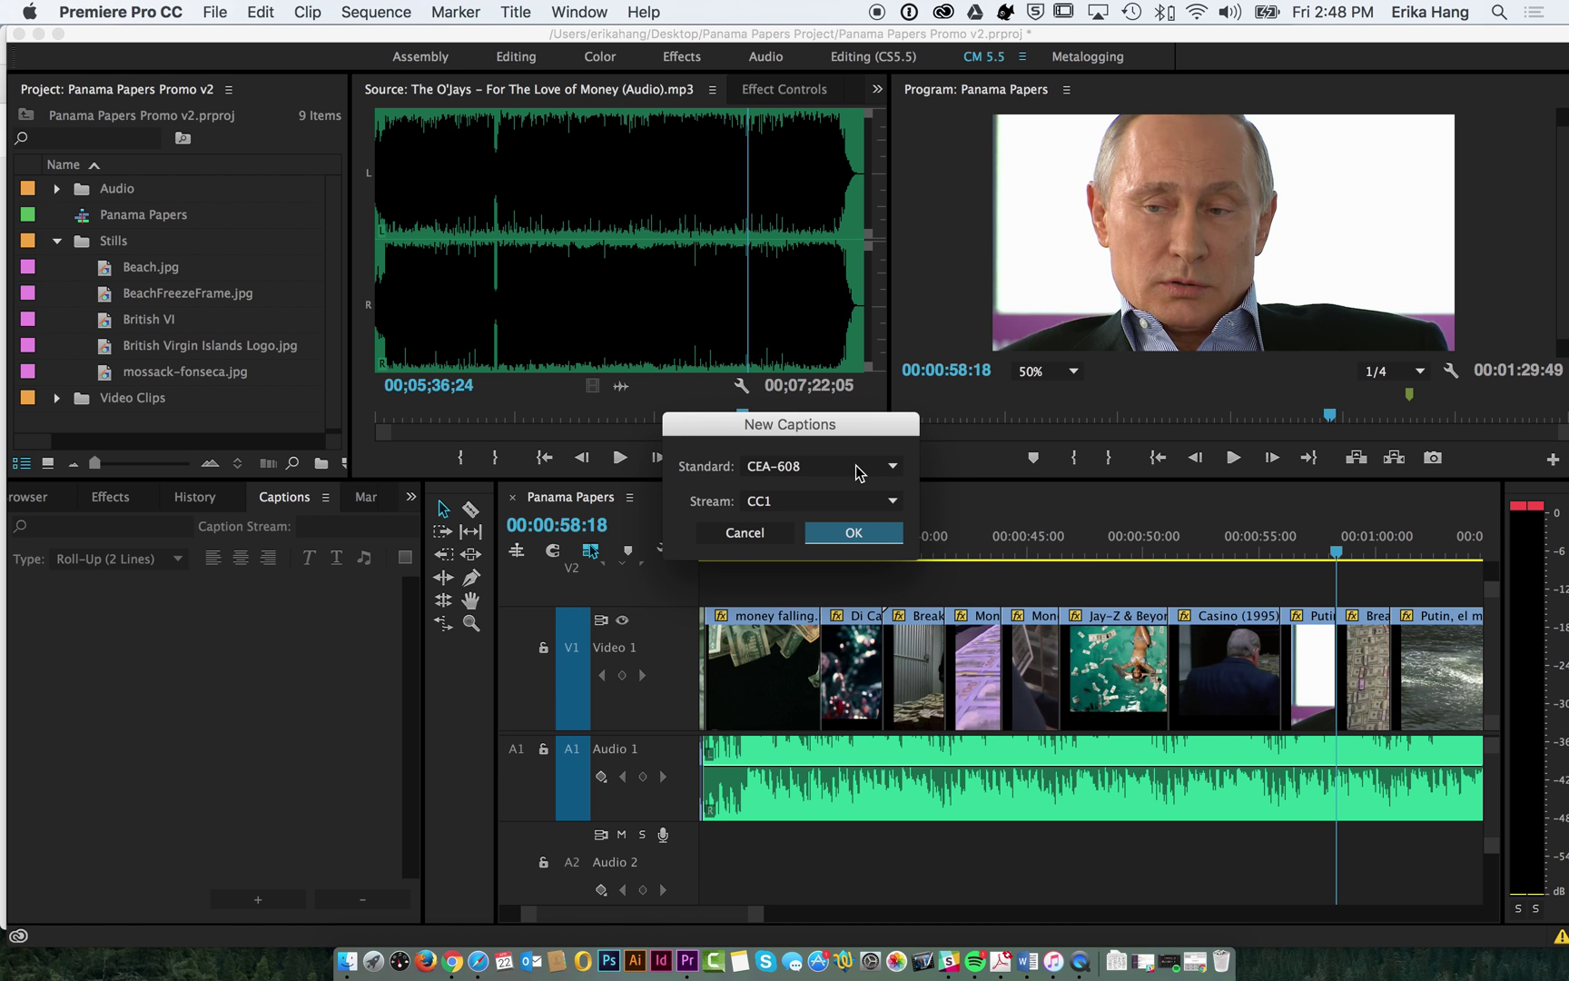
left_click(843, 534)
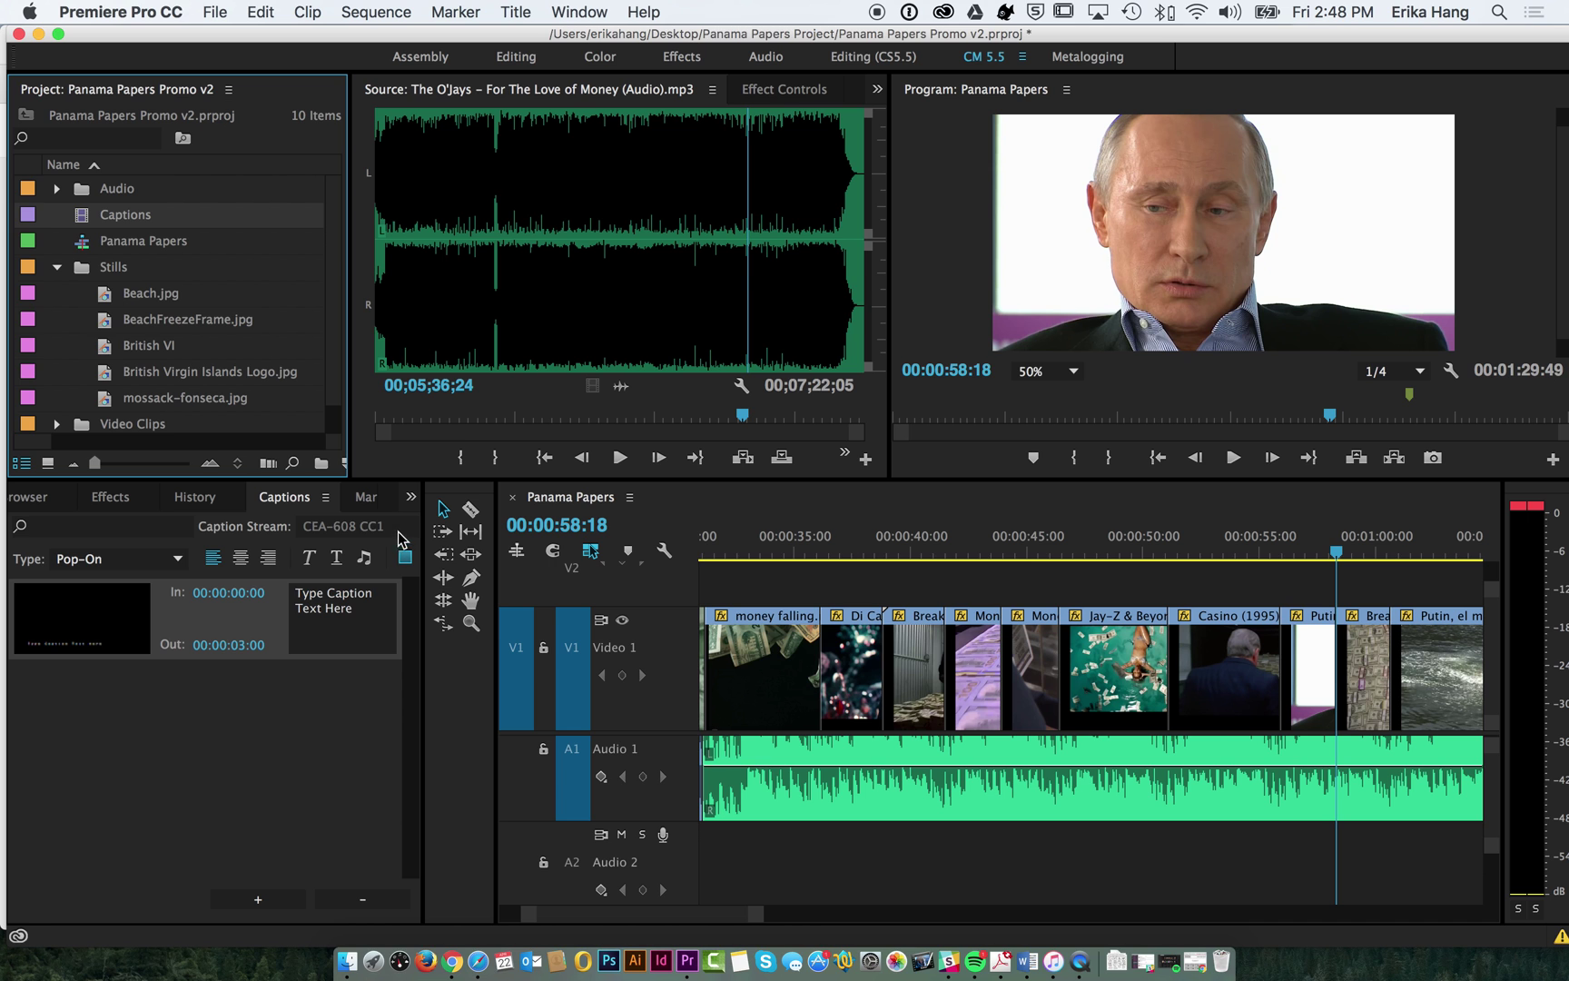
Step: Replace the placeholder caption with 'I was there once.' and 'For official business' on two lines
left_click(410, 497)
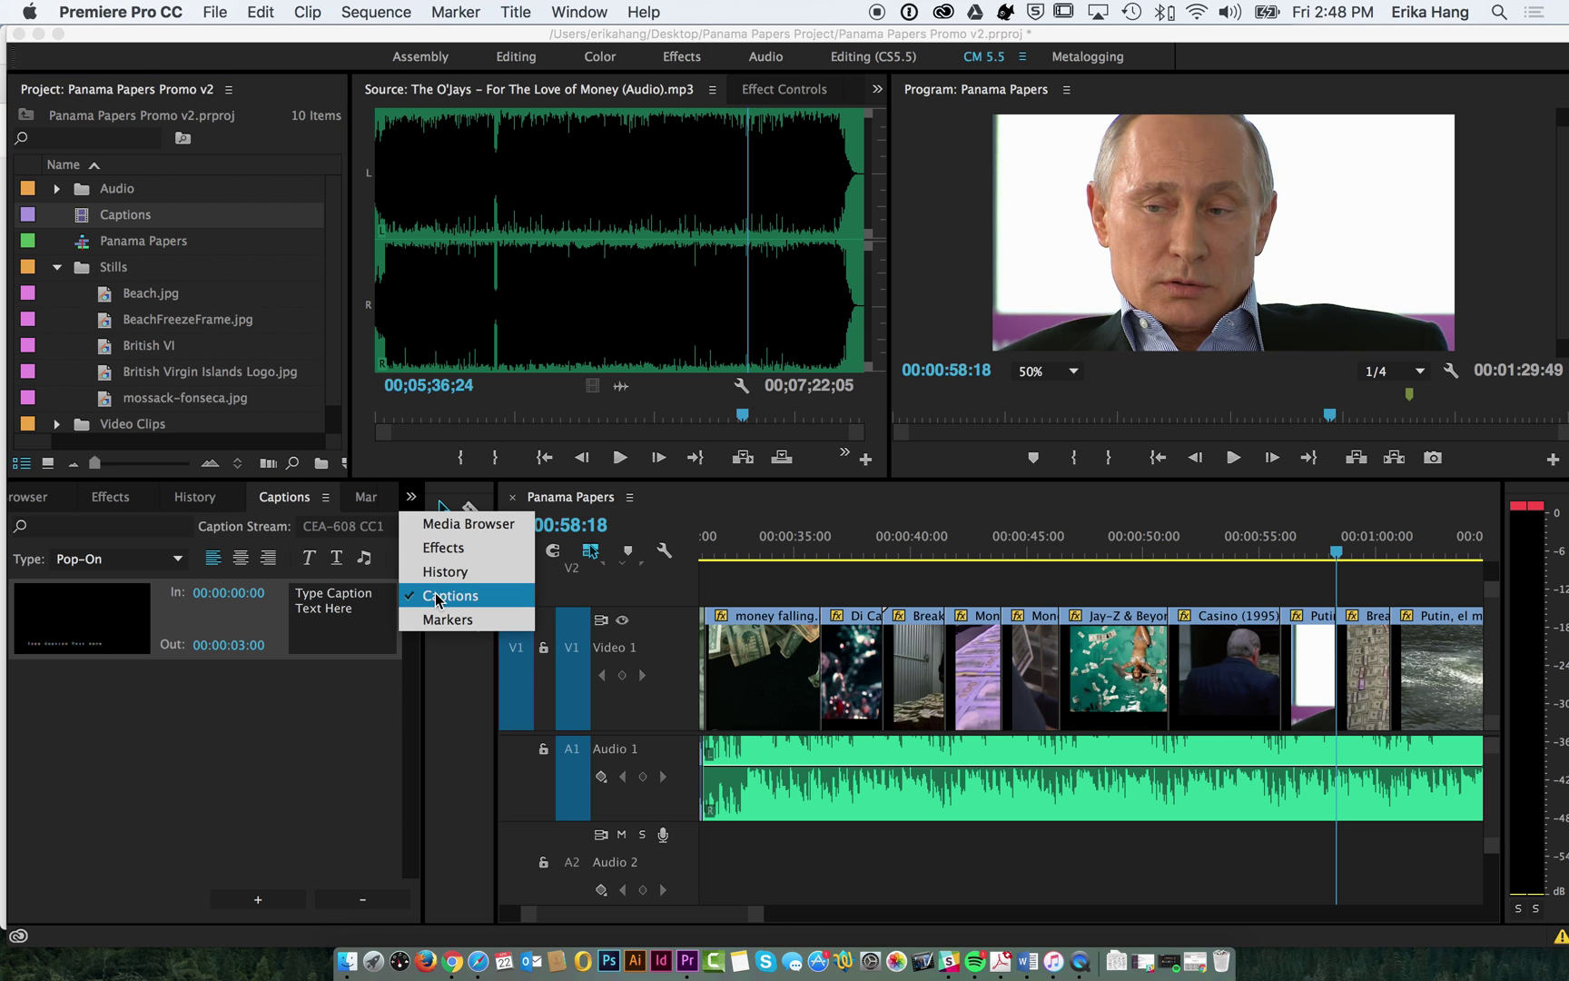
left_click(287, 694)
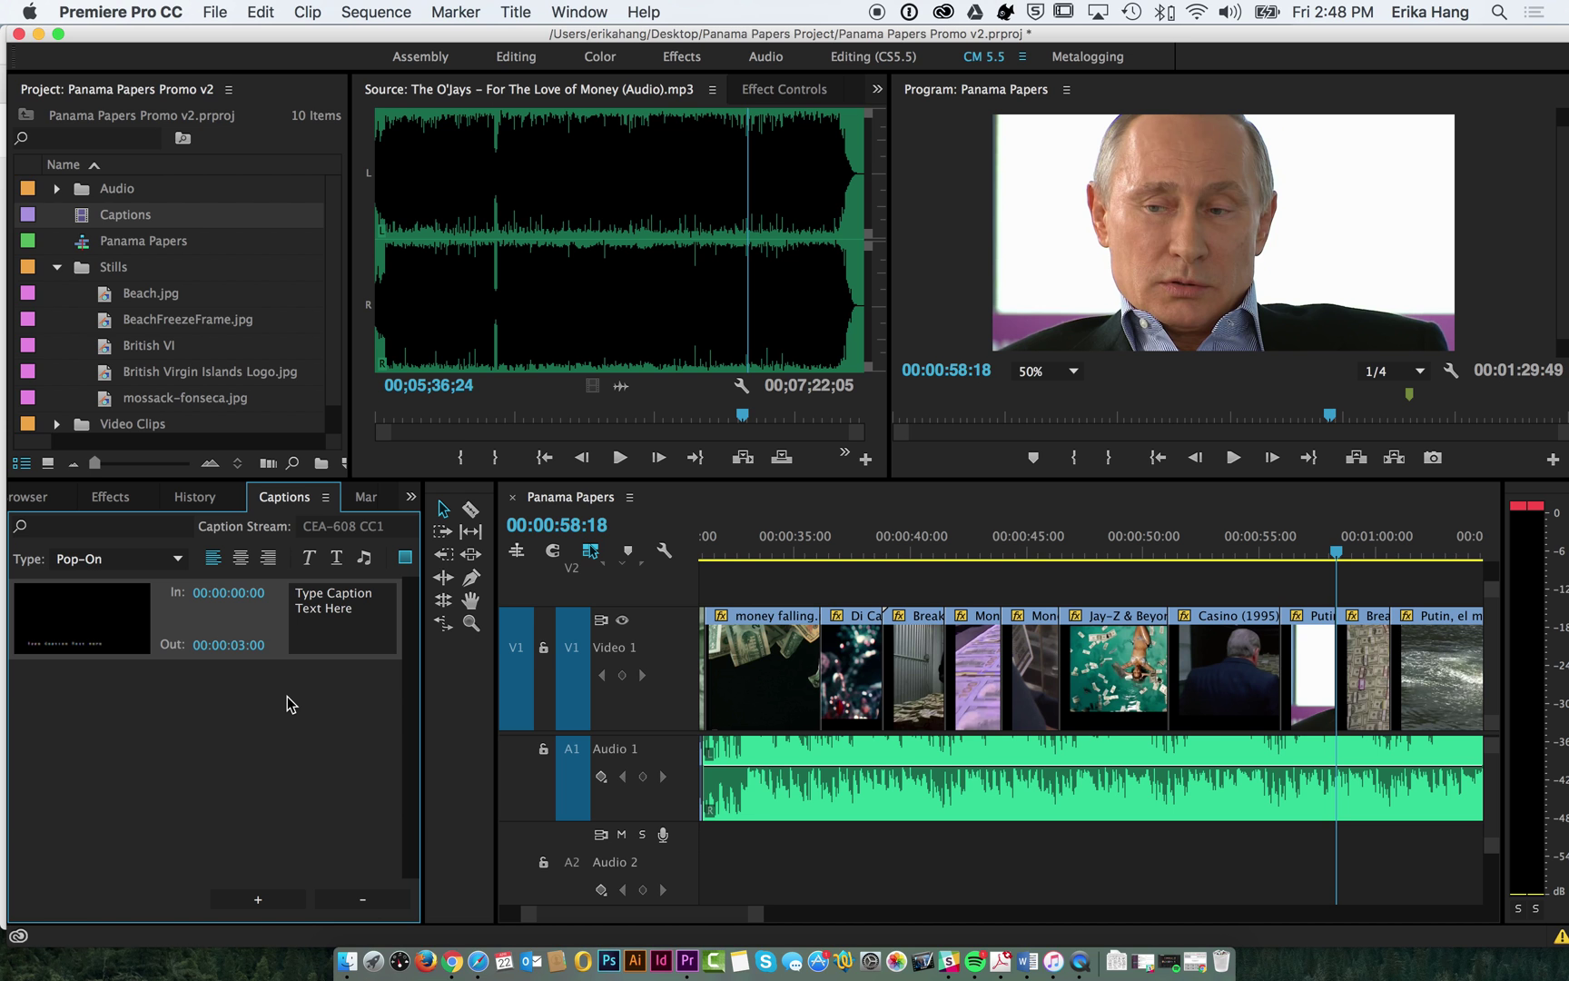
left_click(323, 613)
double_click(323, 609)
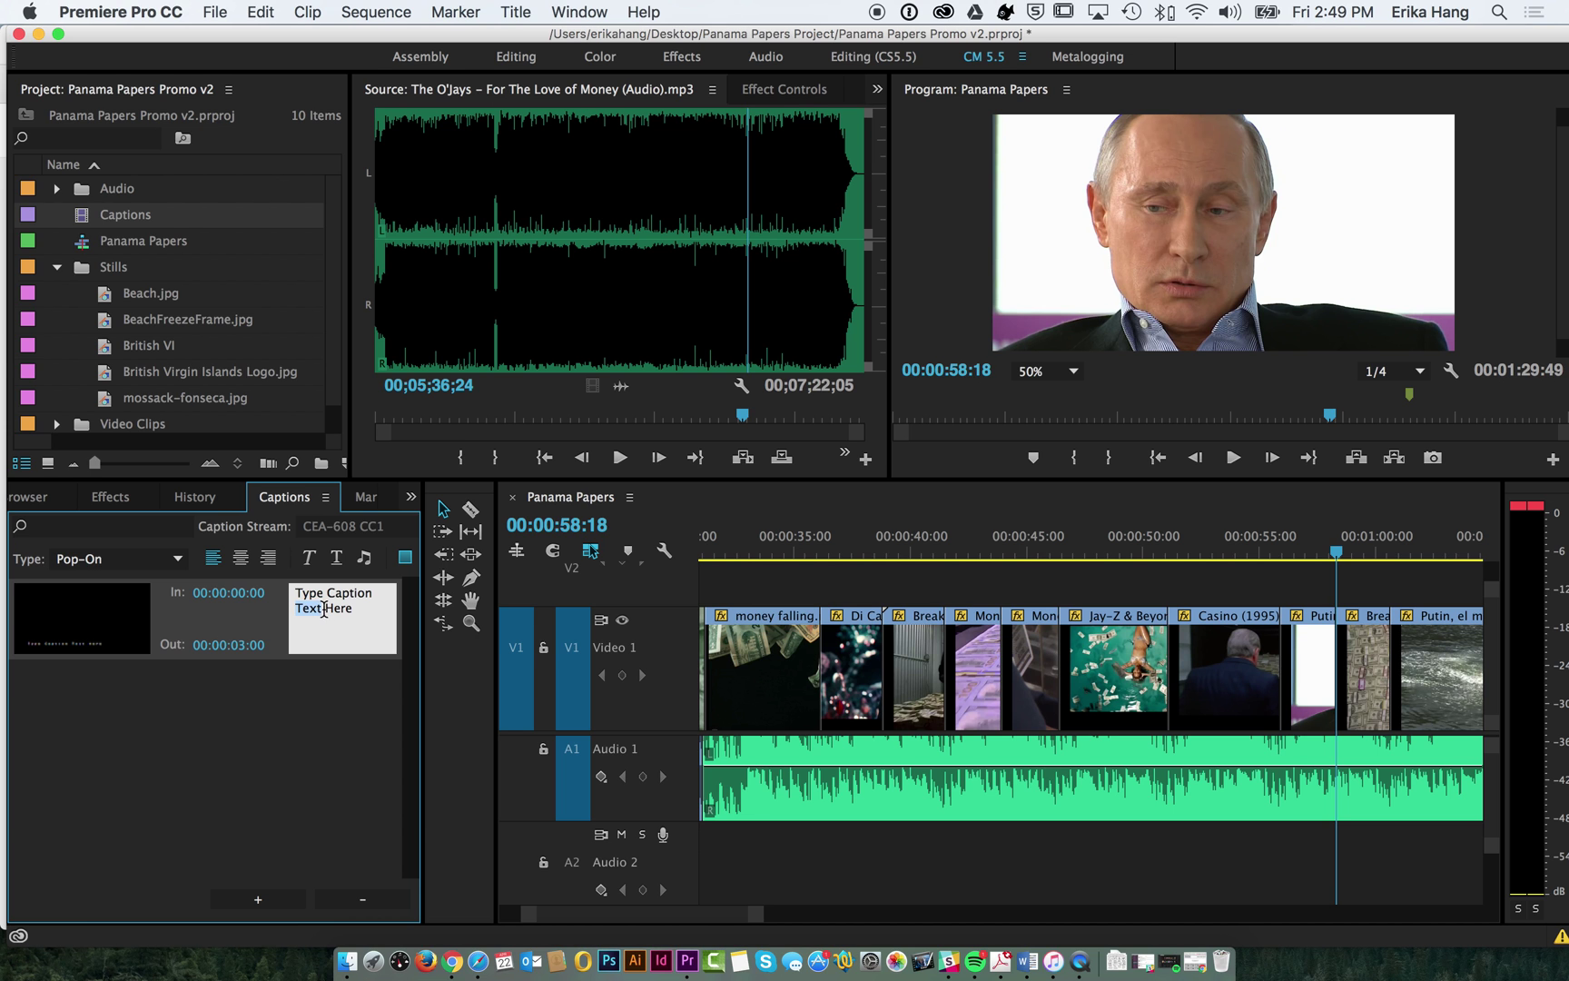
key("super+a")
key("BackSpace")
type("I was there once.")
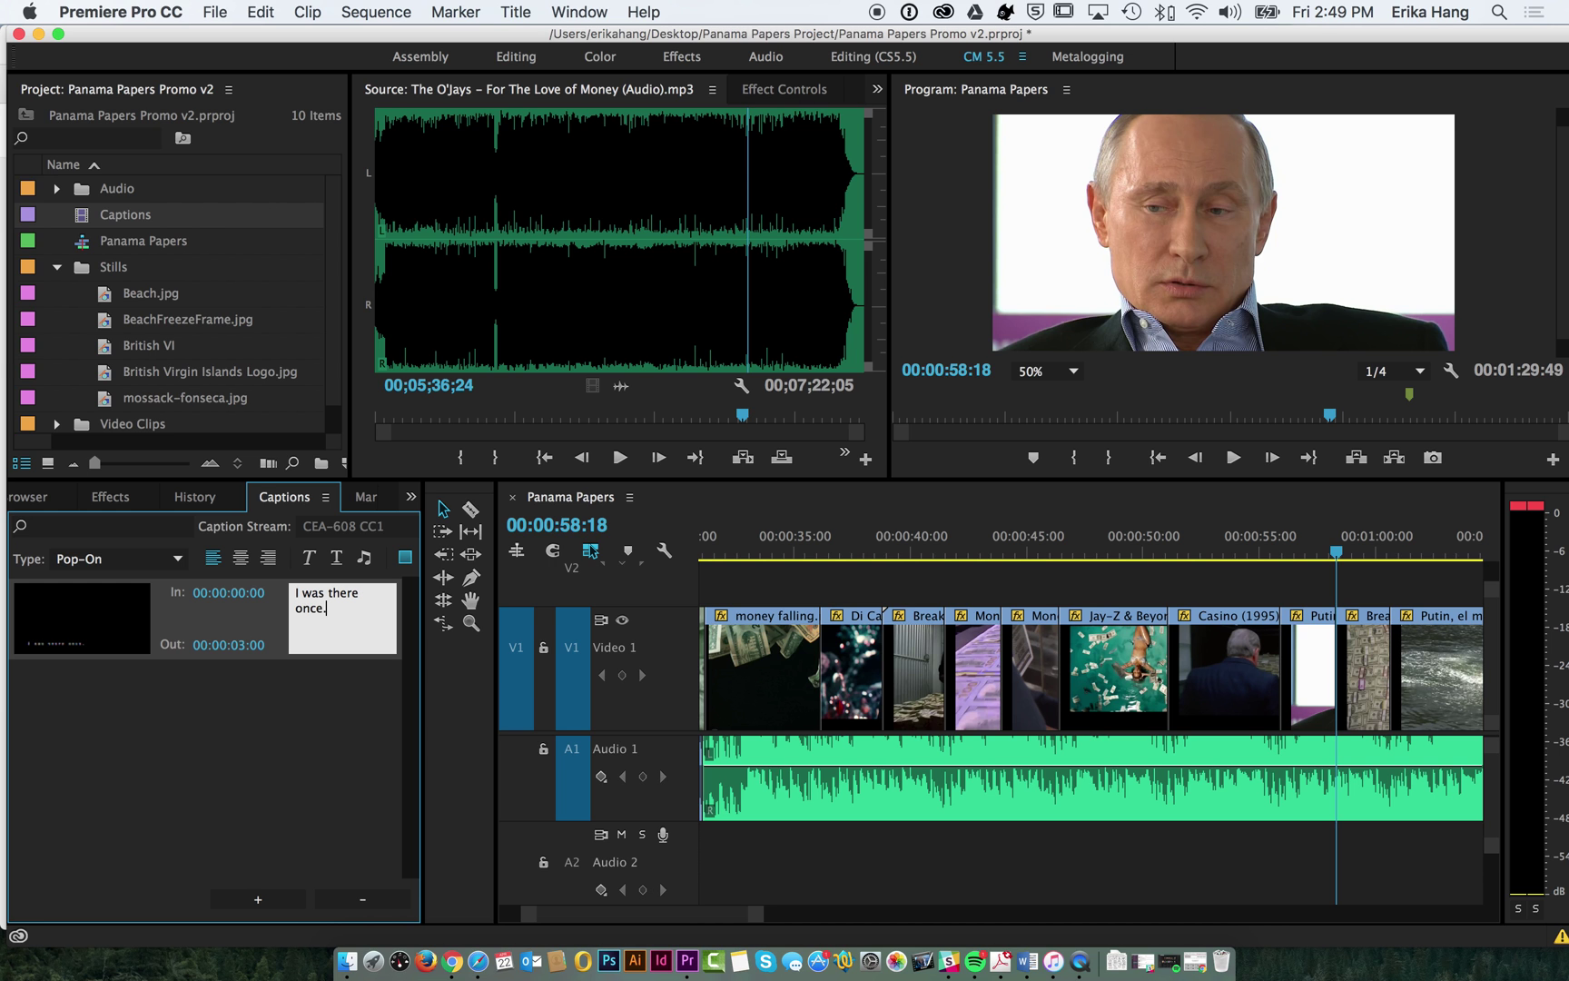
key("Return")
type("For official business.")
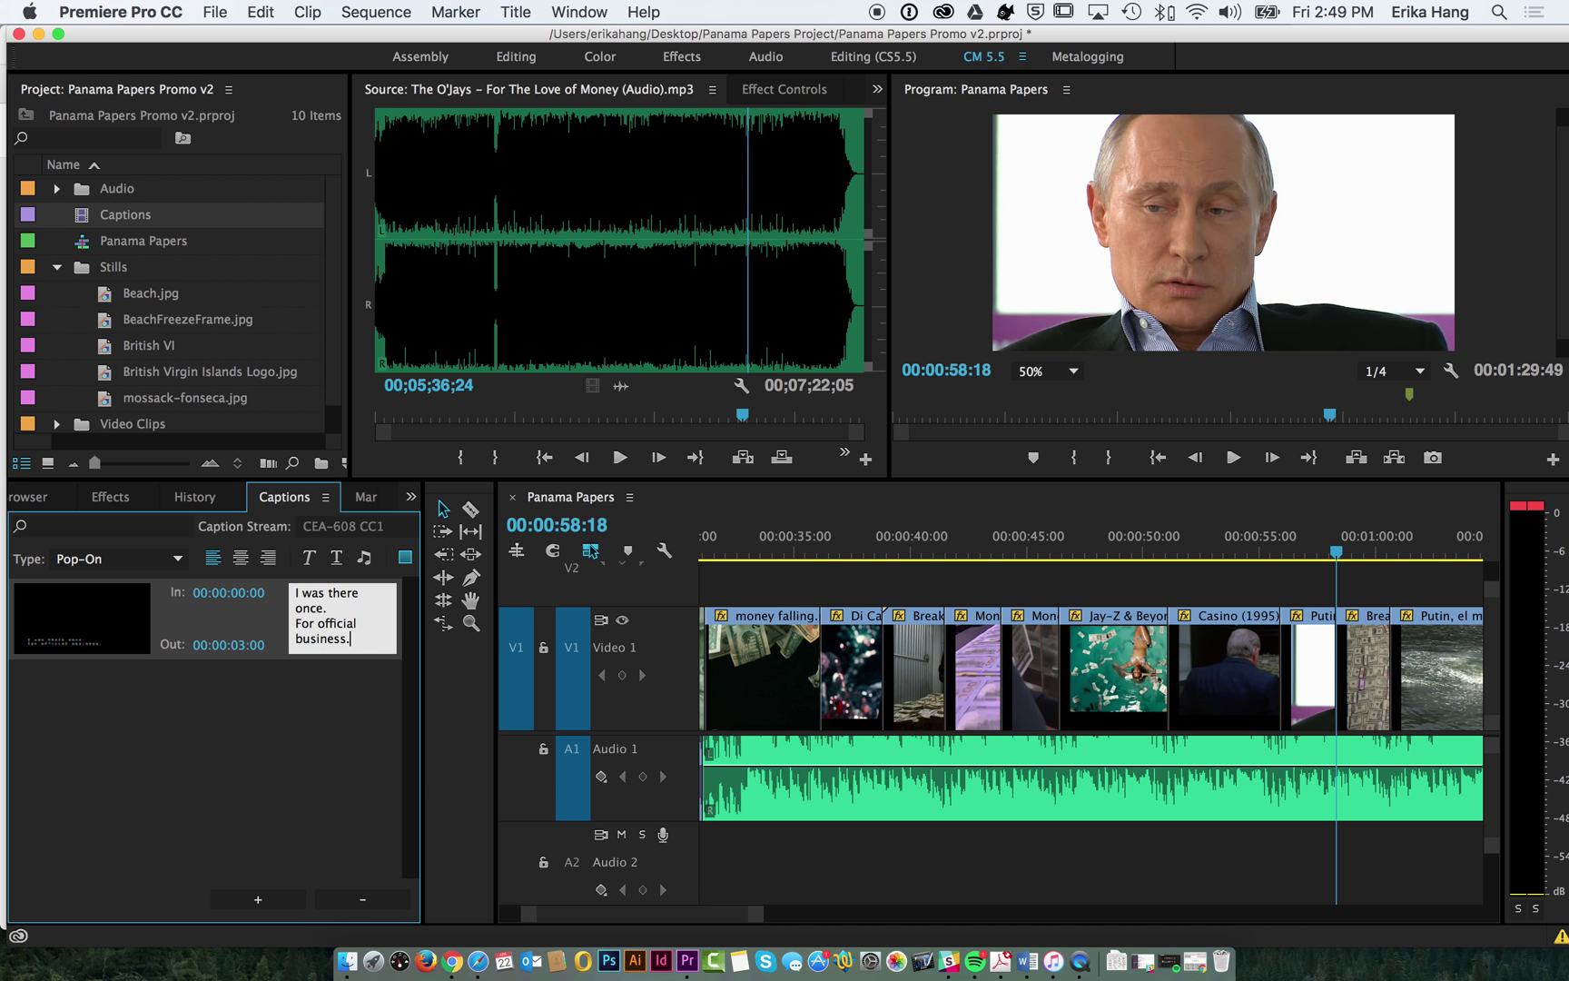
Step: Set the caption type to Roll-Up (2 Lines)
left_click(85, 612)
left_click(145, 560)
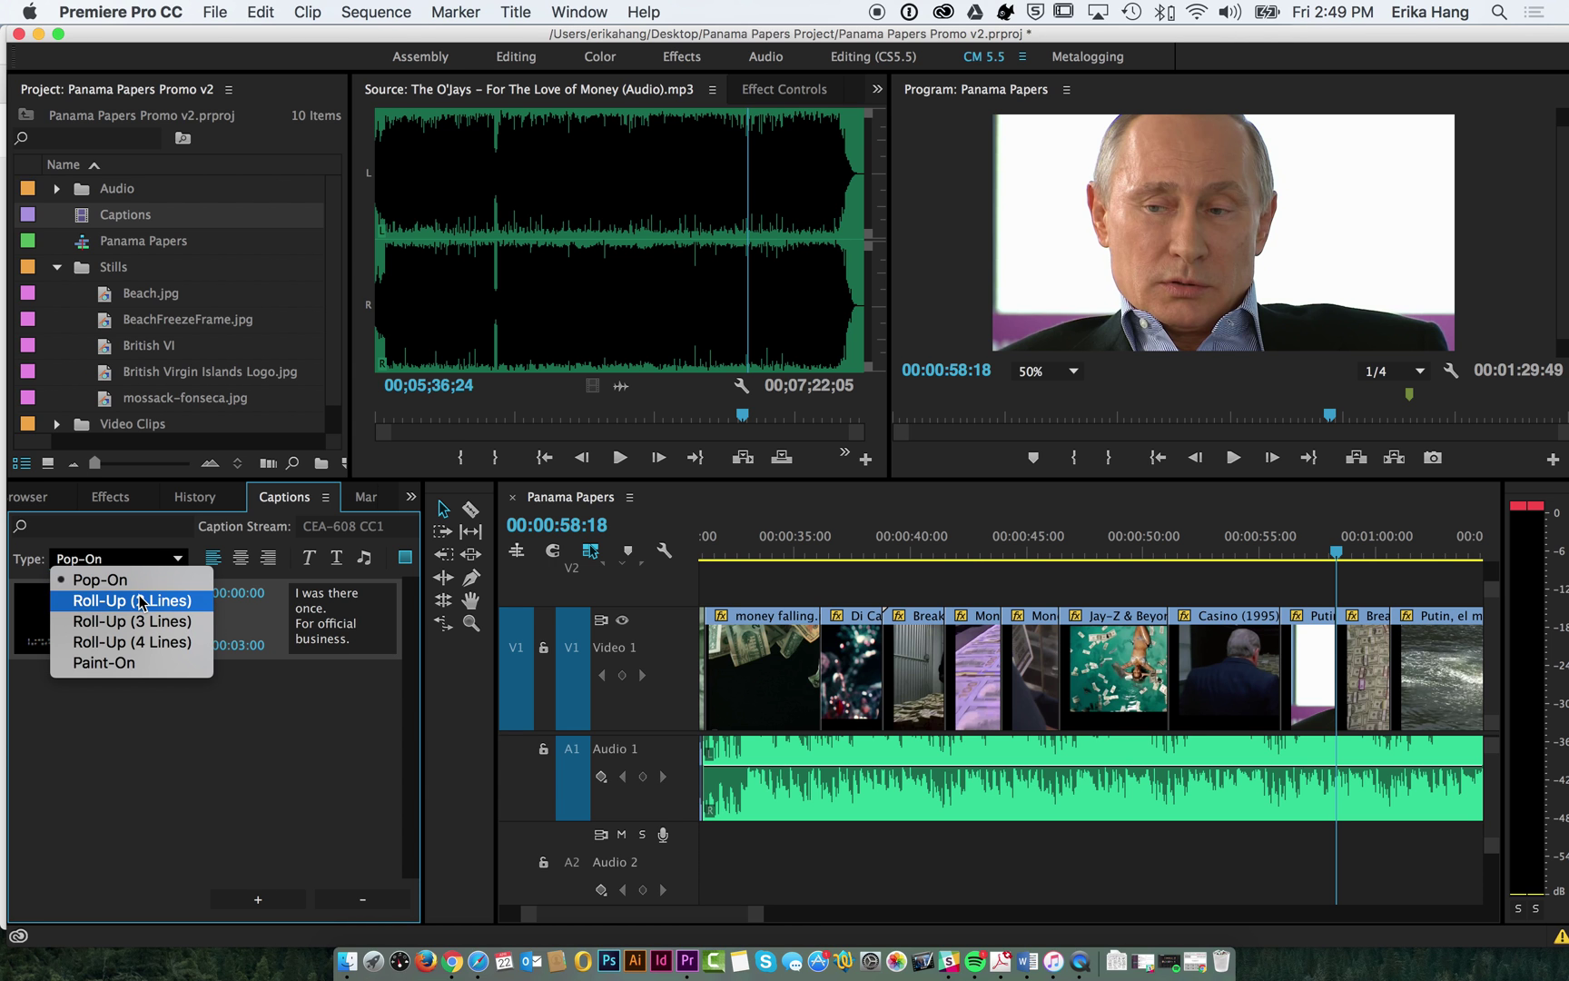
left_click(141, 600)
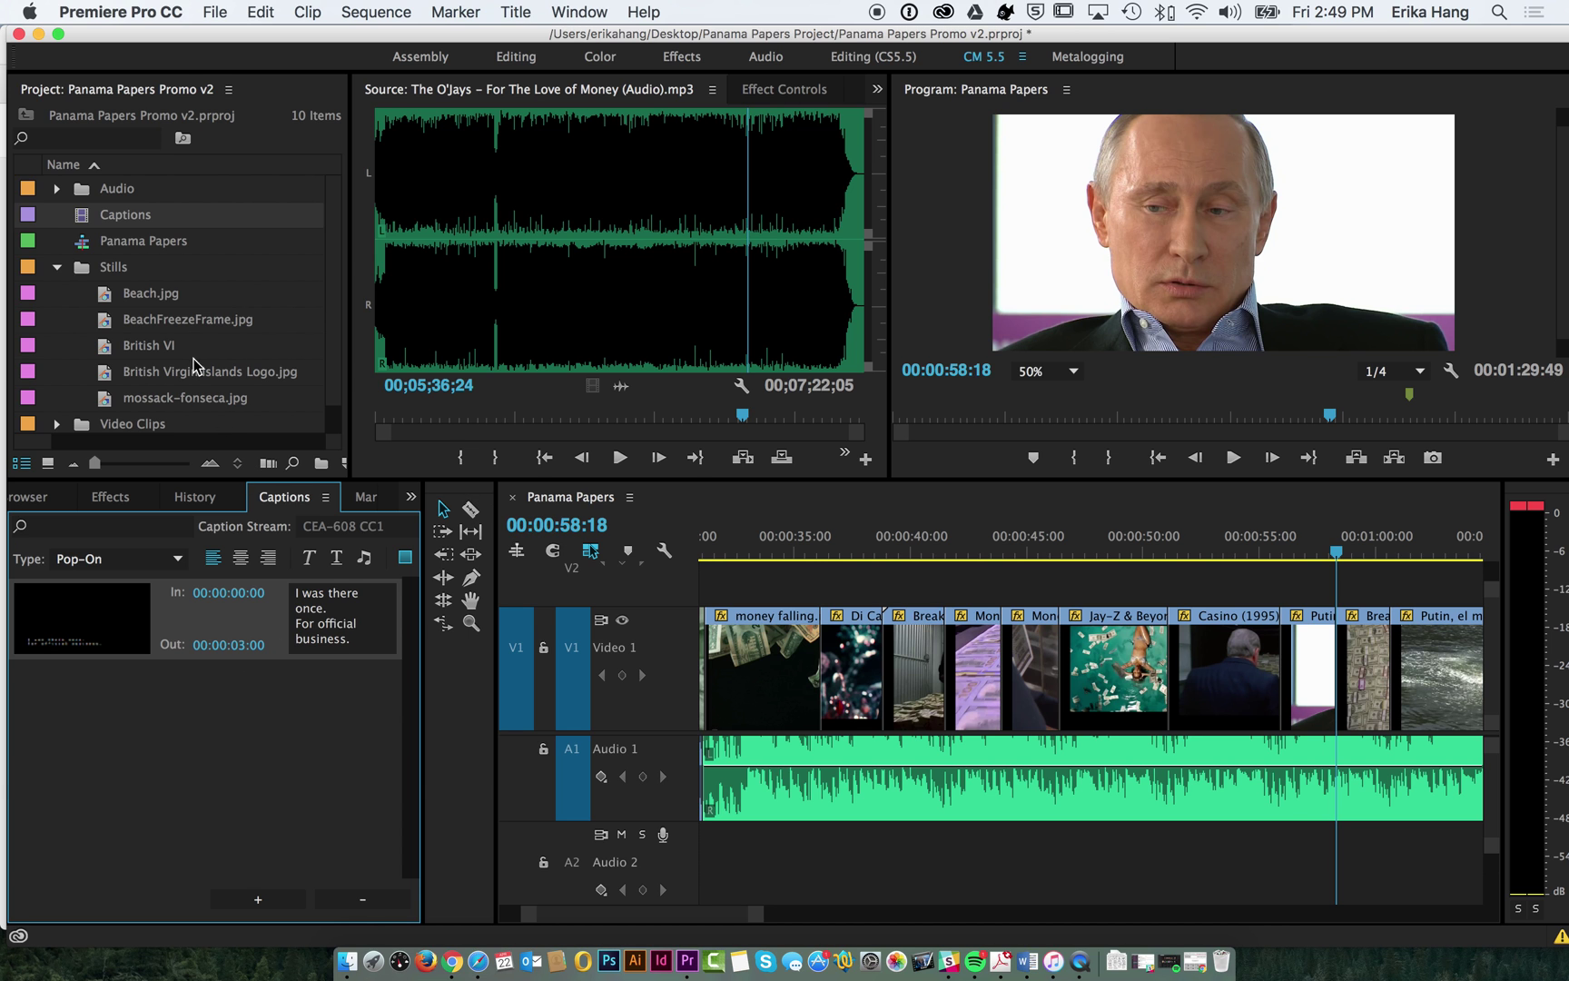
Step: Drop the Captions item onto V2 above the interview shot near 00:00:55
left_click_drag(138, 218, 1285, 591)
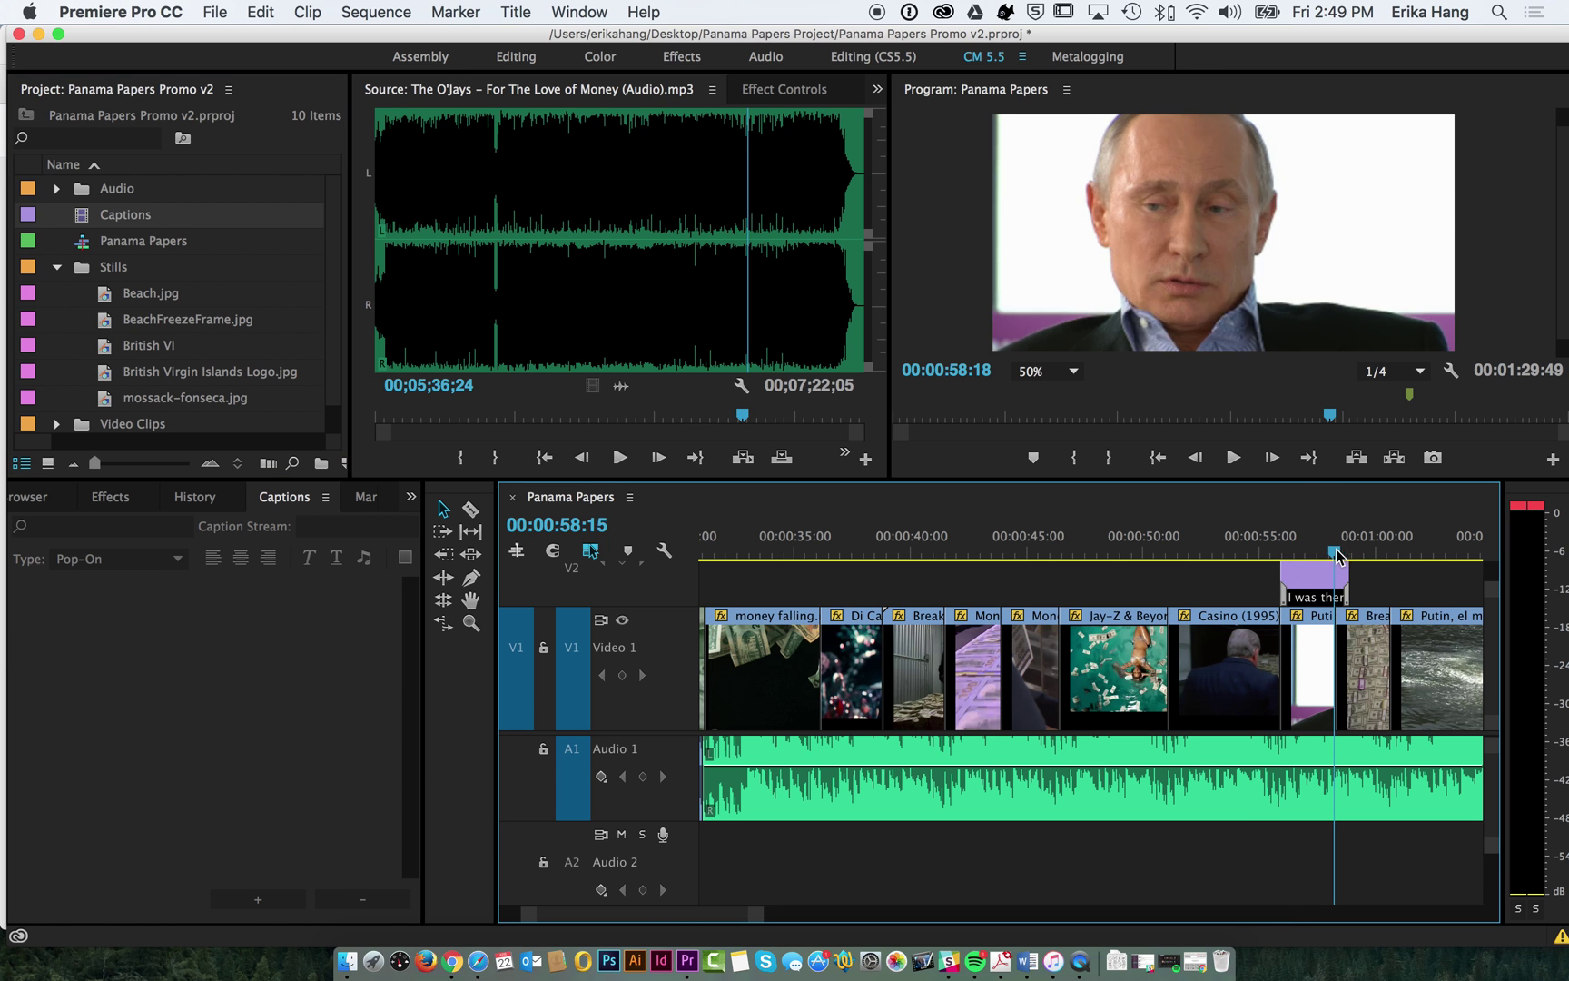
left_click(1261, 551)
left_click(1333, 589)
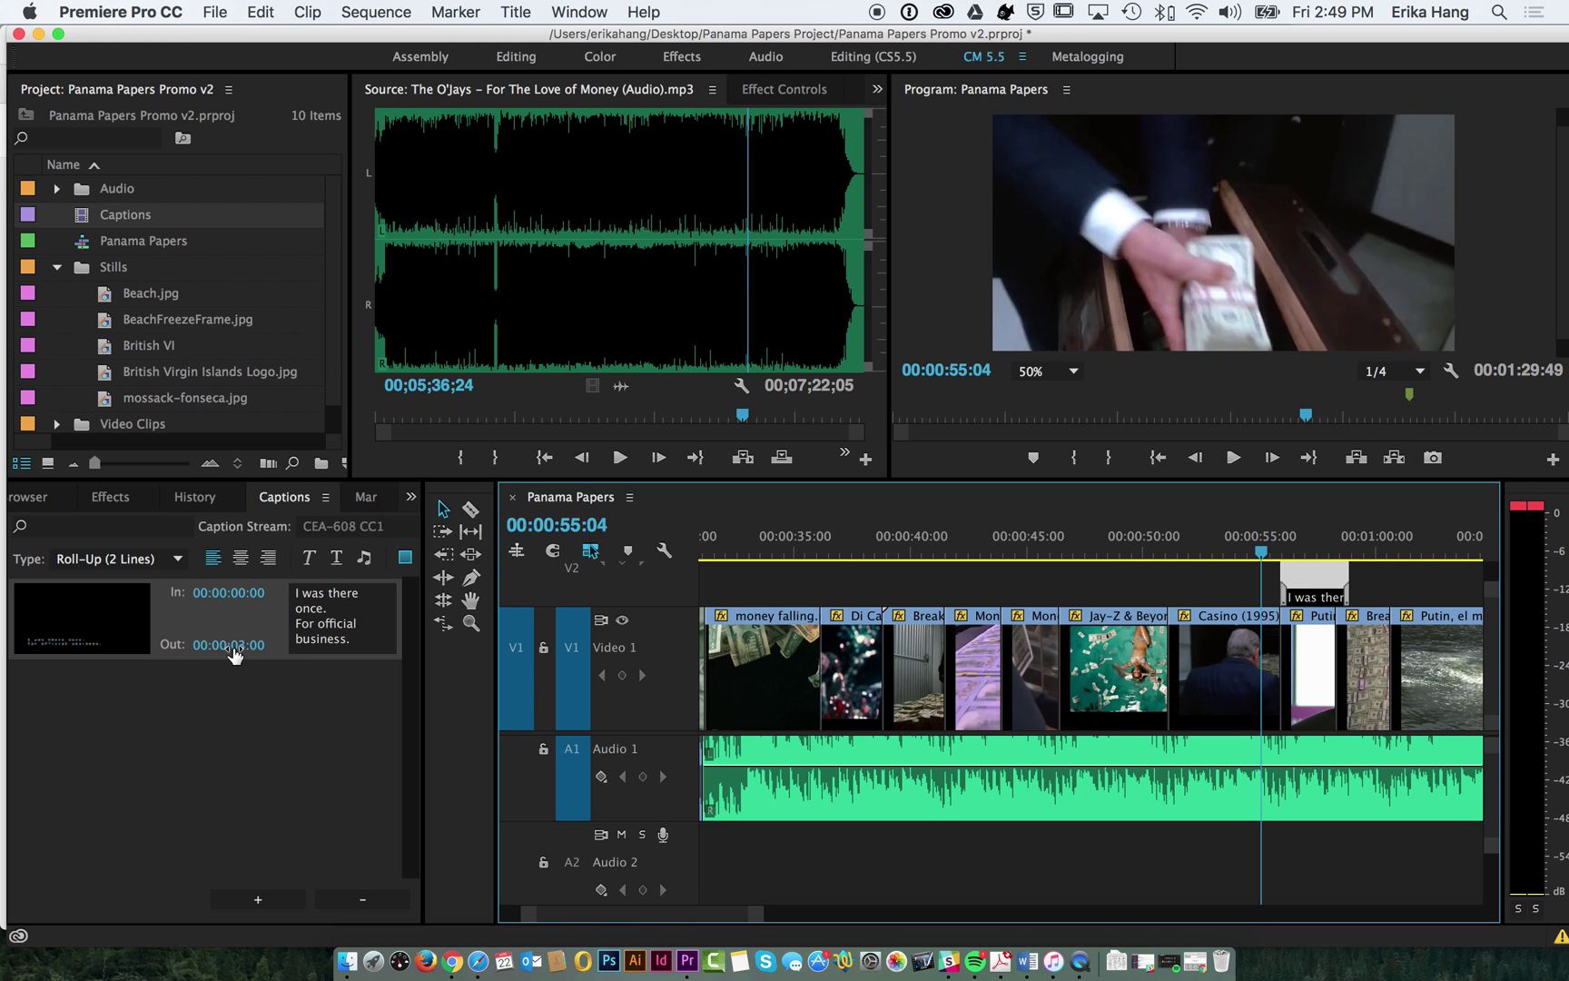
Step: Trim the caption's out time to 00:00:02:27
left_click(235, 655)
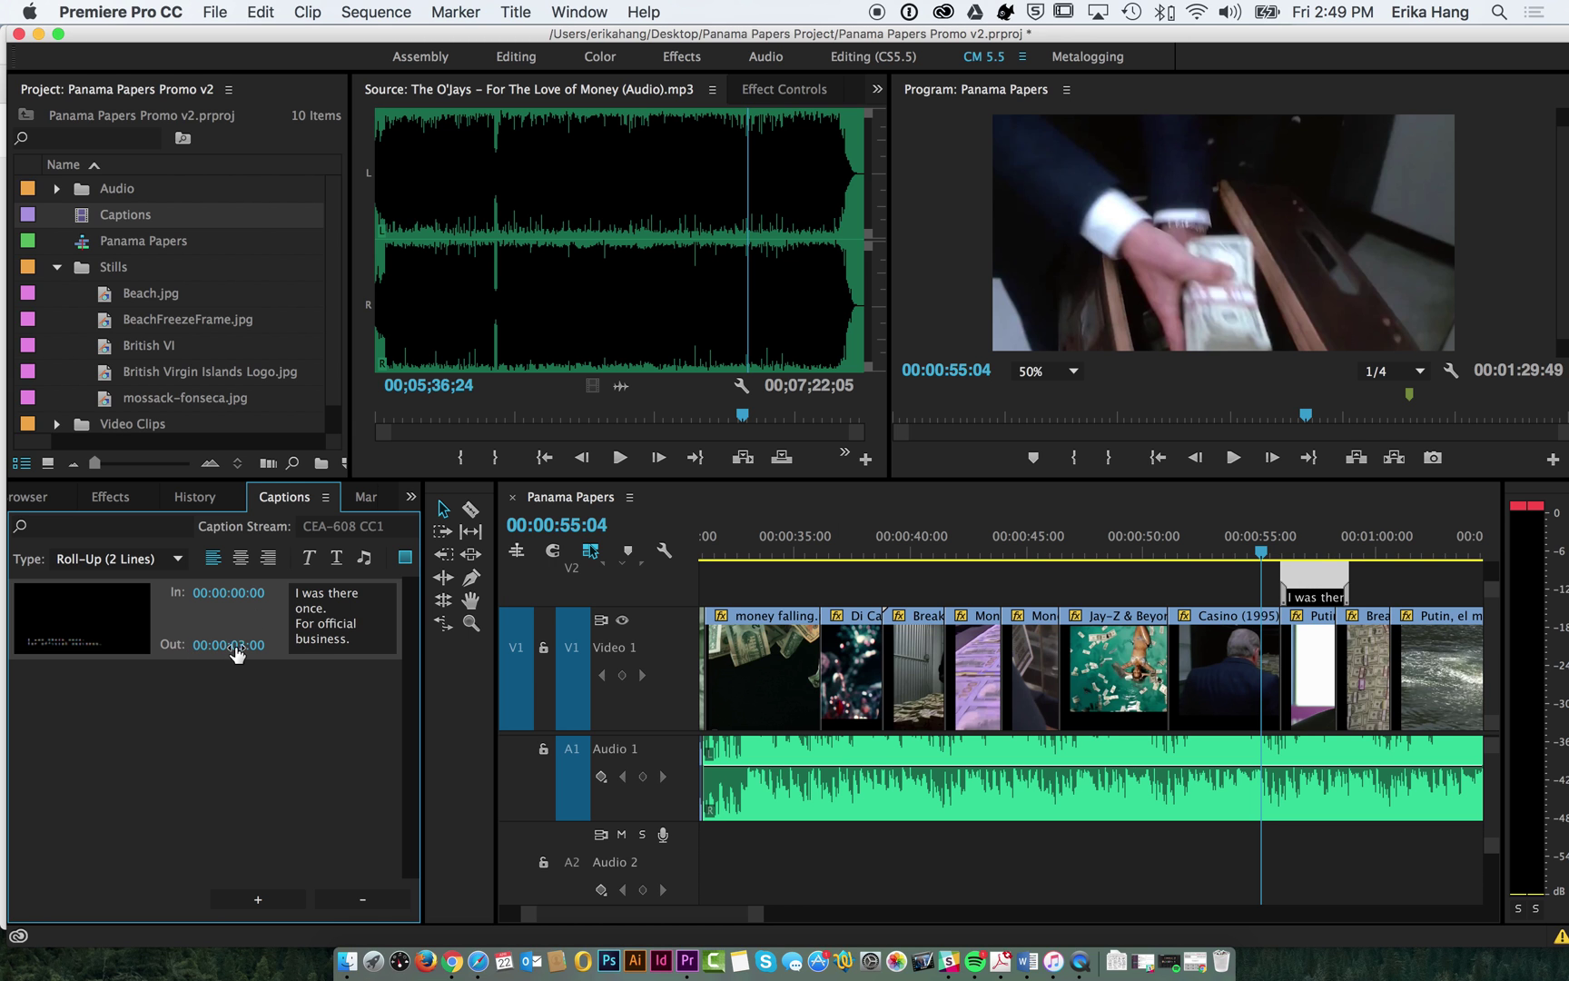
left_click_drag(235, 654, 250, 646)
left_click_drag(250, 647, 241, 646)
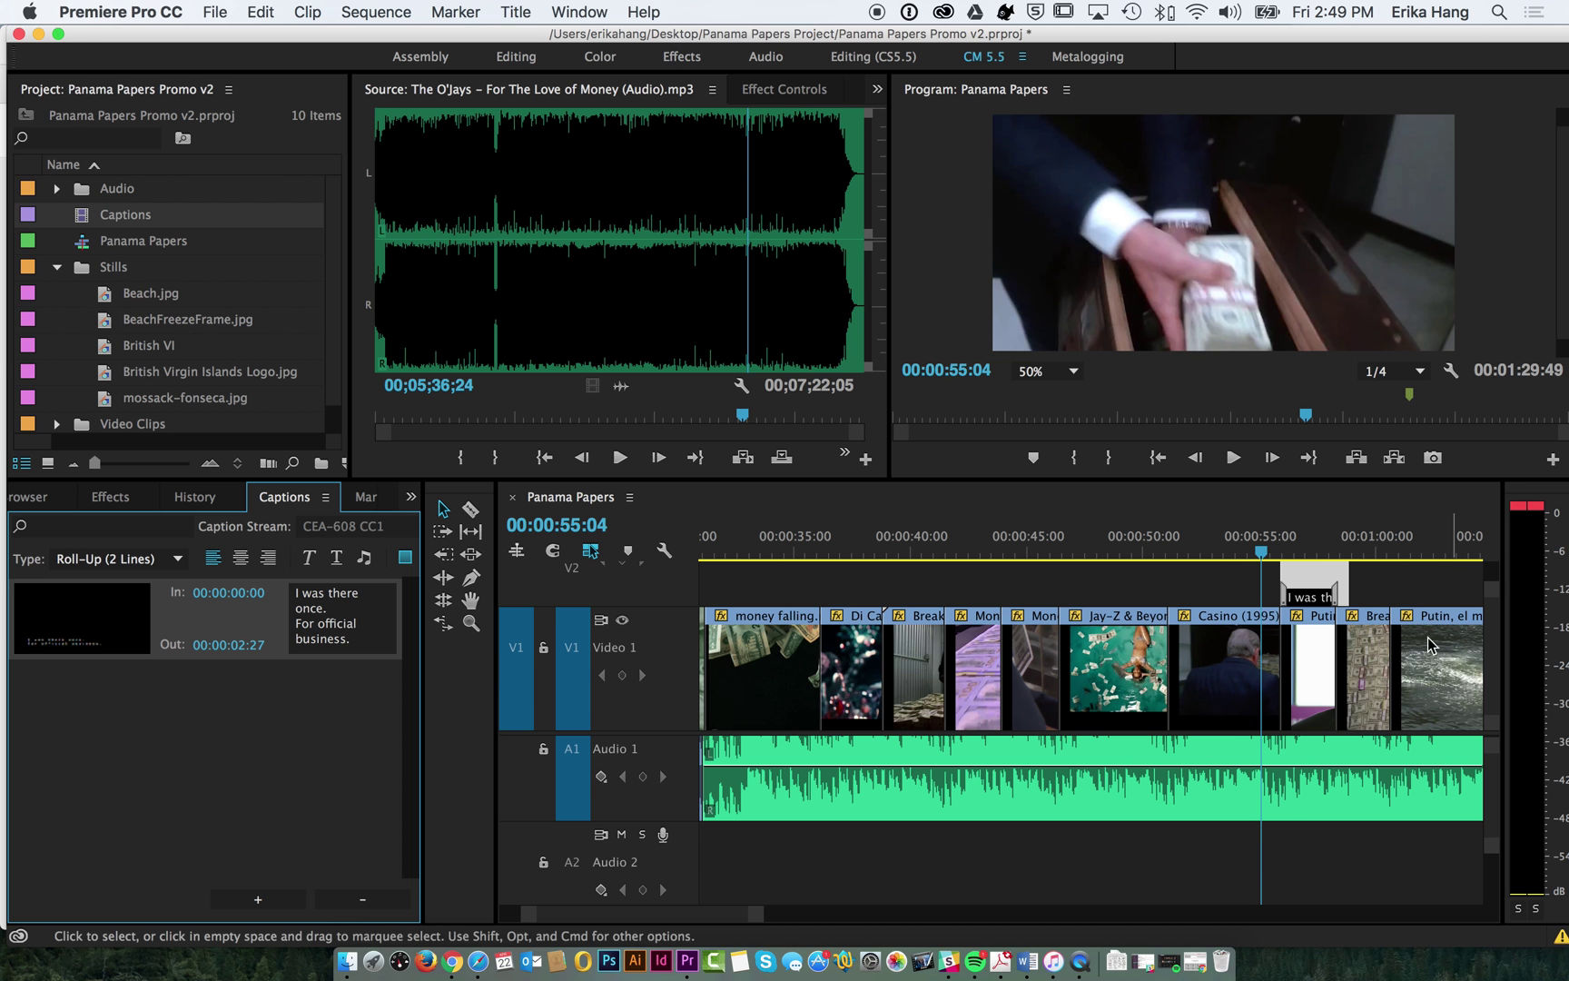
Step: Turn on caption display in the Program monitor over the interview shot
left_click(1264, 553)
left_click_drag(1265, 552, 1308, 556)
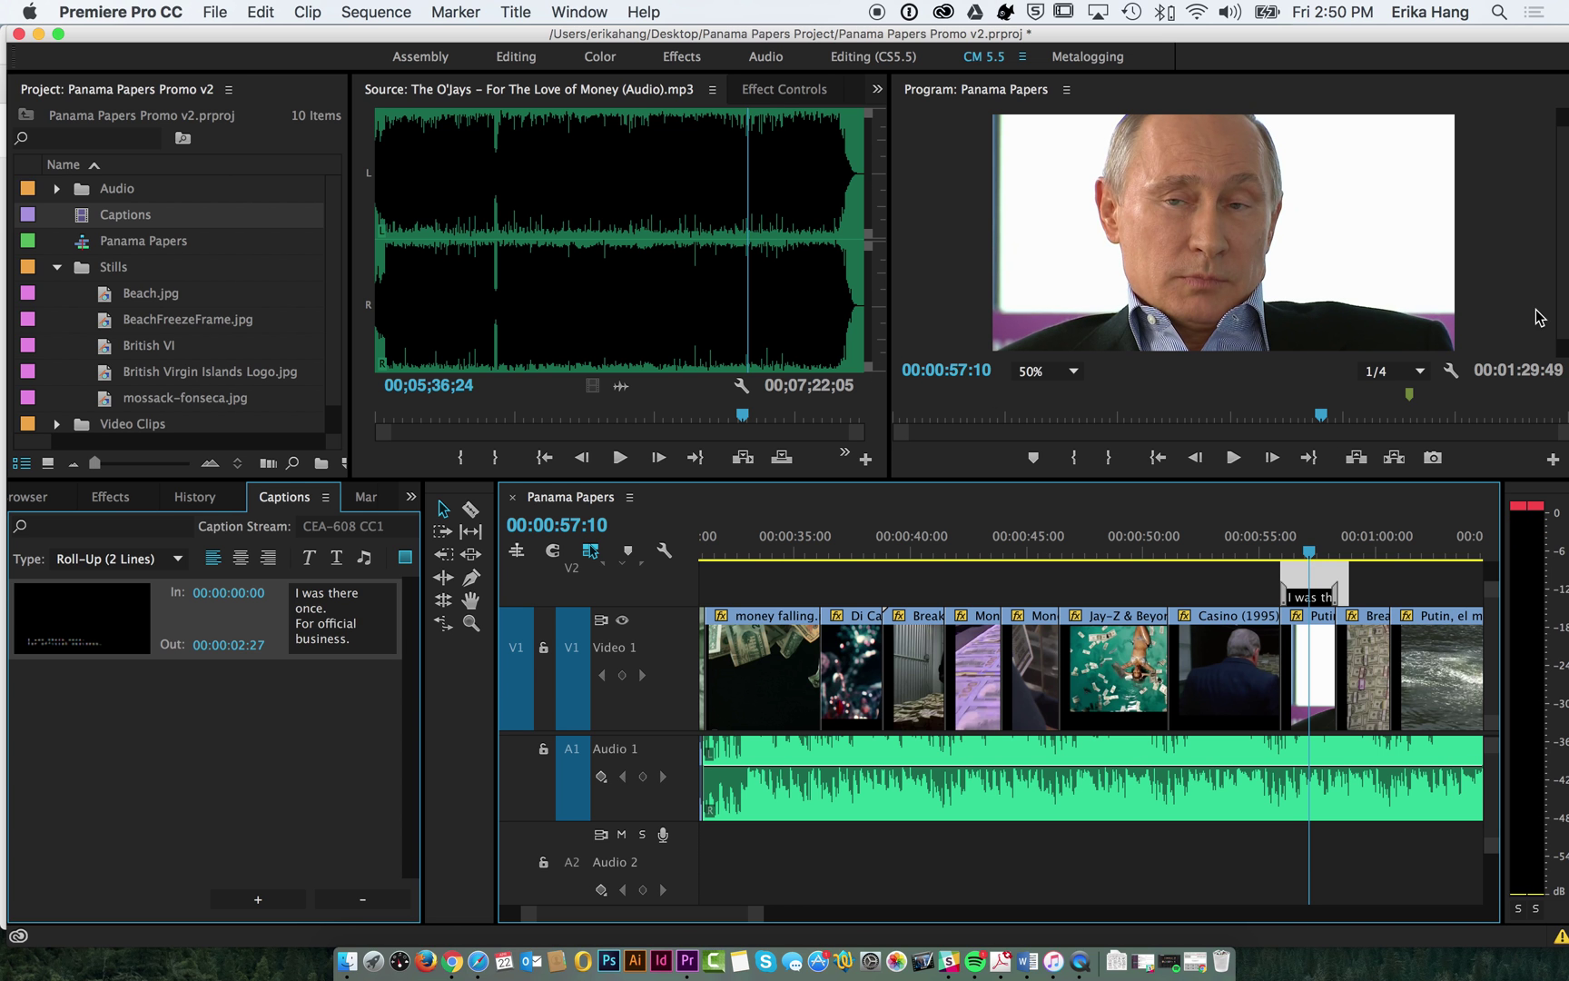
left_click(1450, 371)
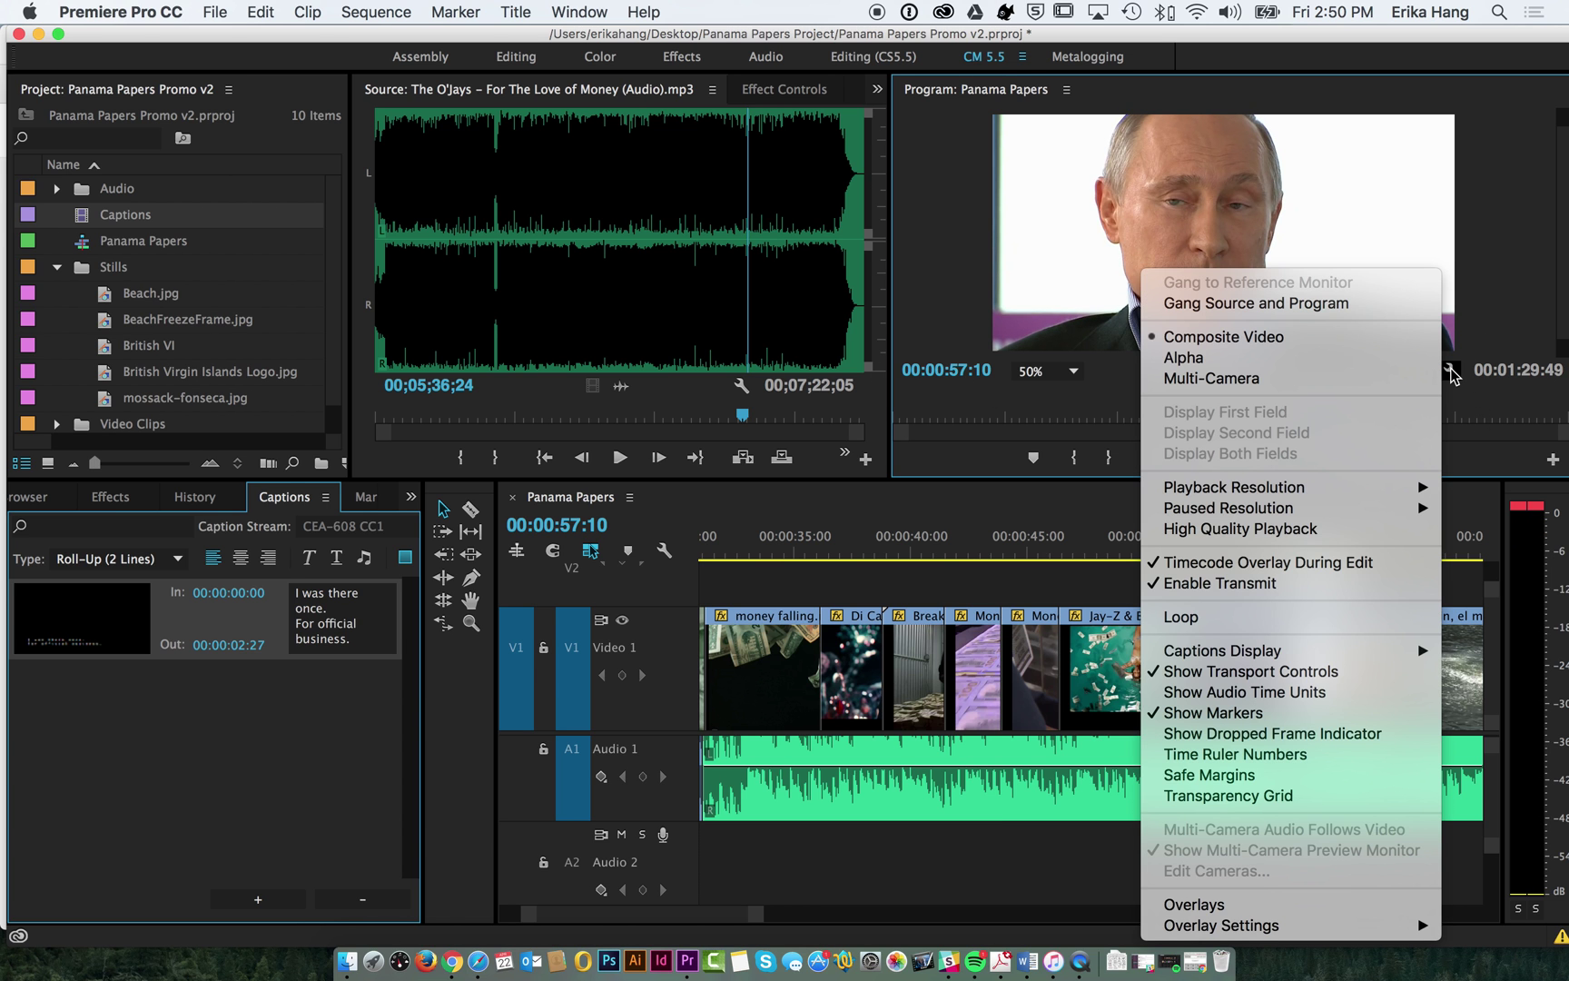
mouse_move(1389, 652)
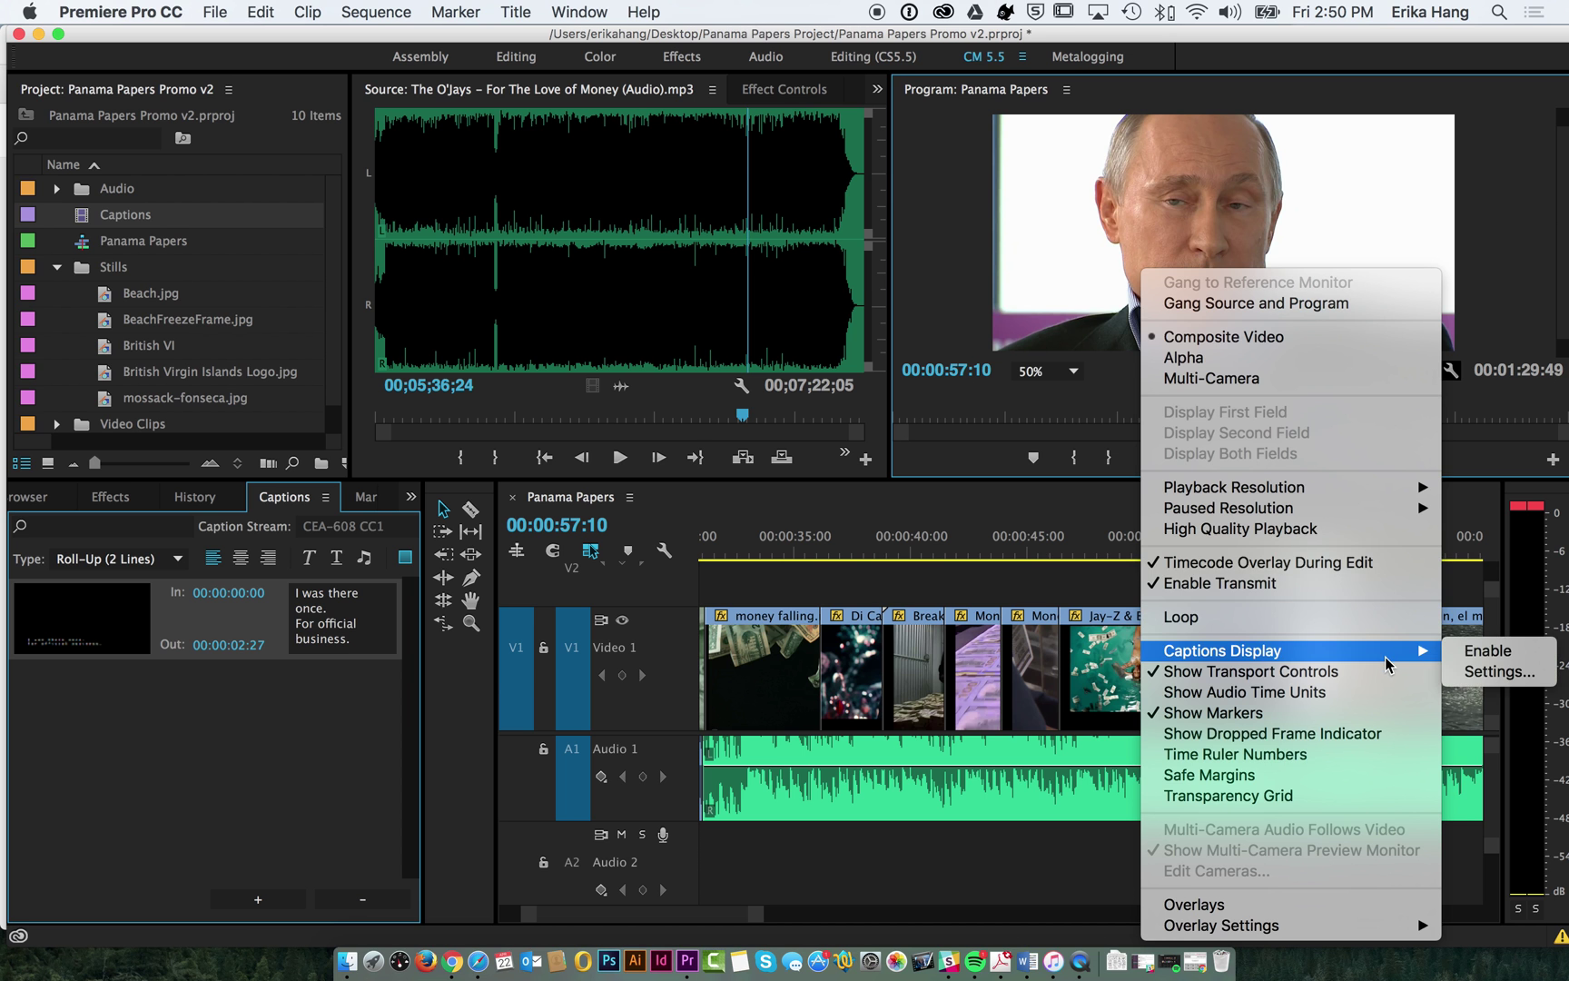
left_click(1469, 654)
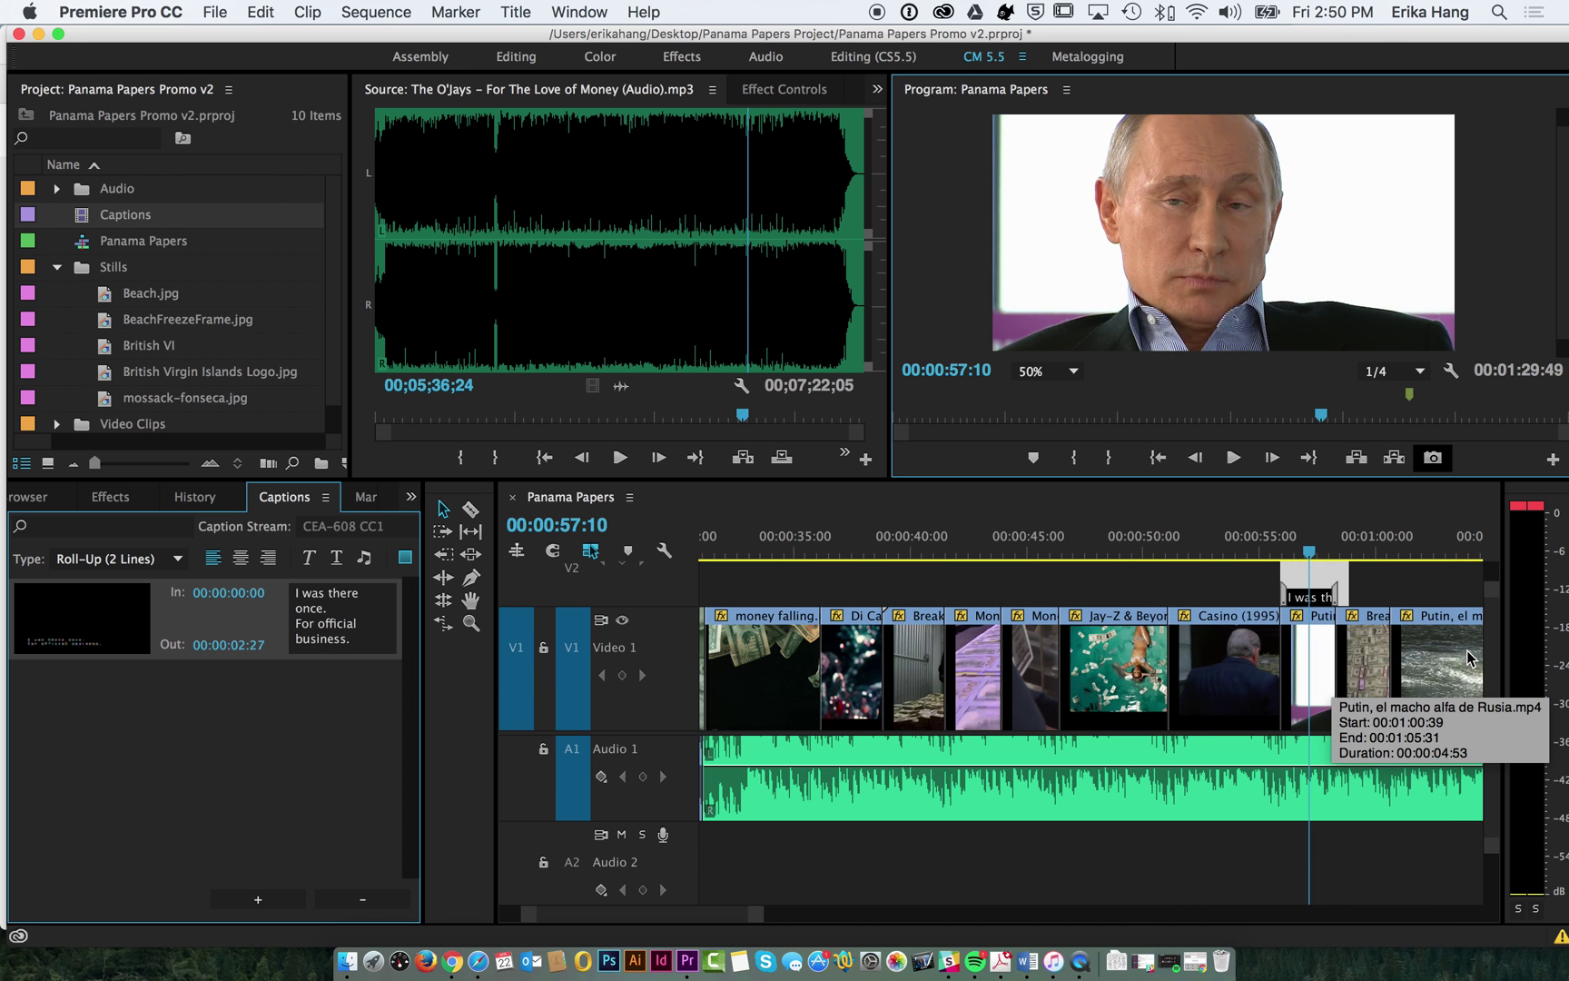
Step: Play the captioned section from about 00:00:55:07, stopping at 00:00:59:24
left_click(1306, 551)
left_click(1266, 551)
key("space")
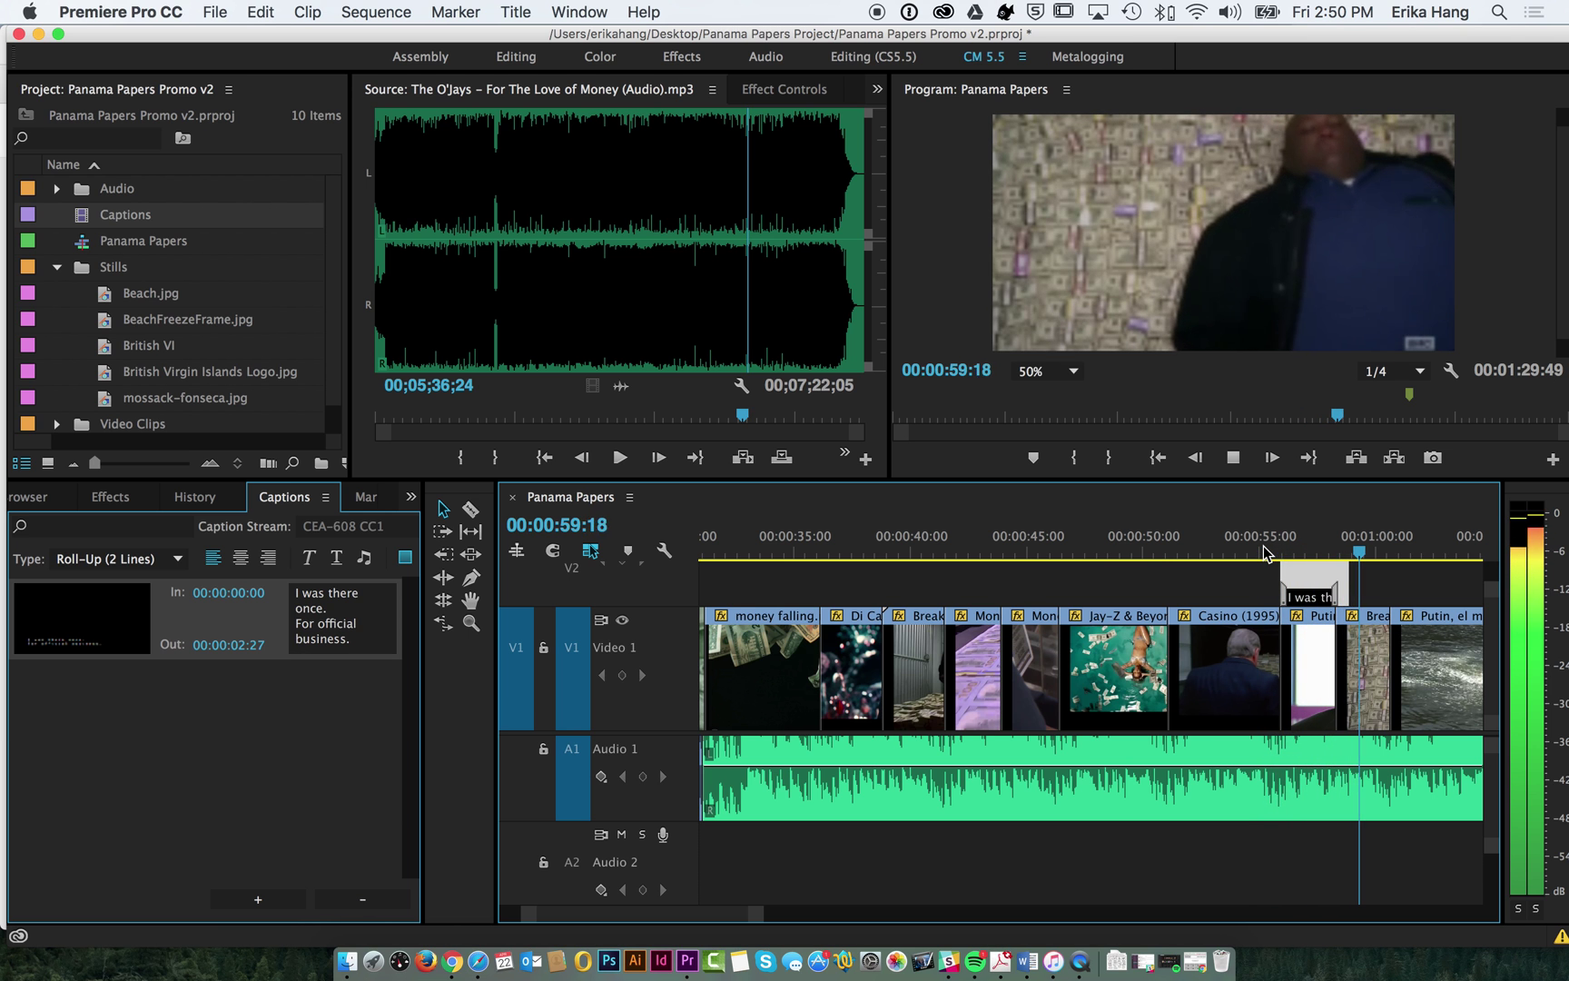
key("space")
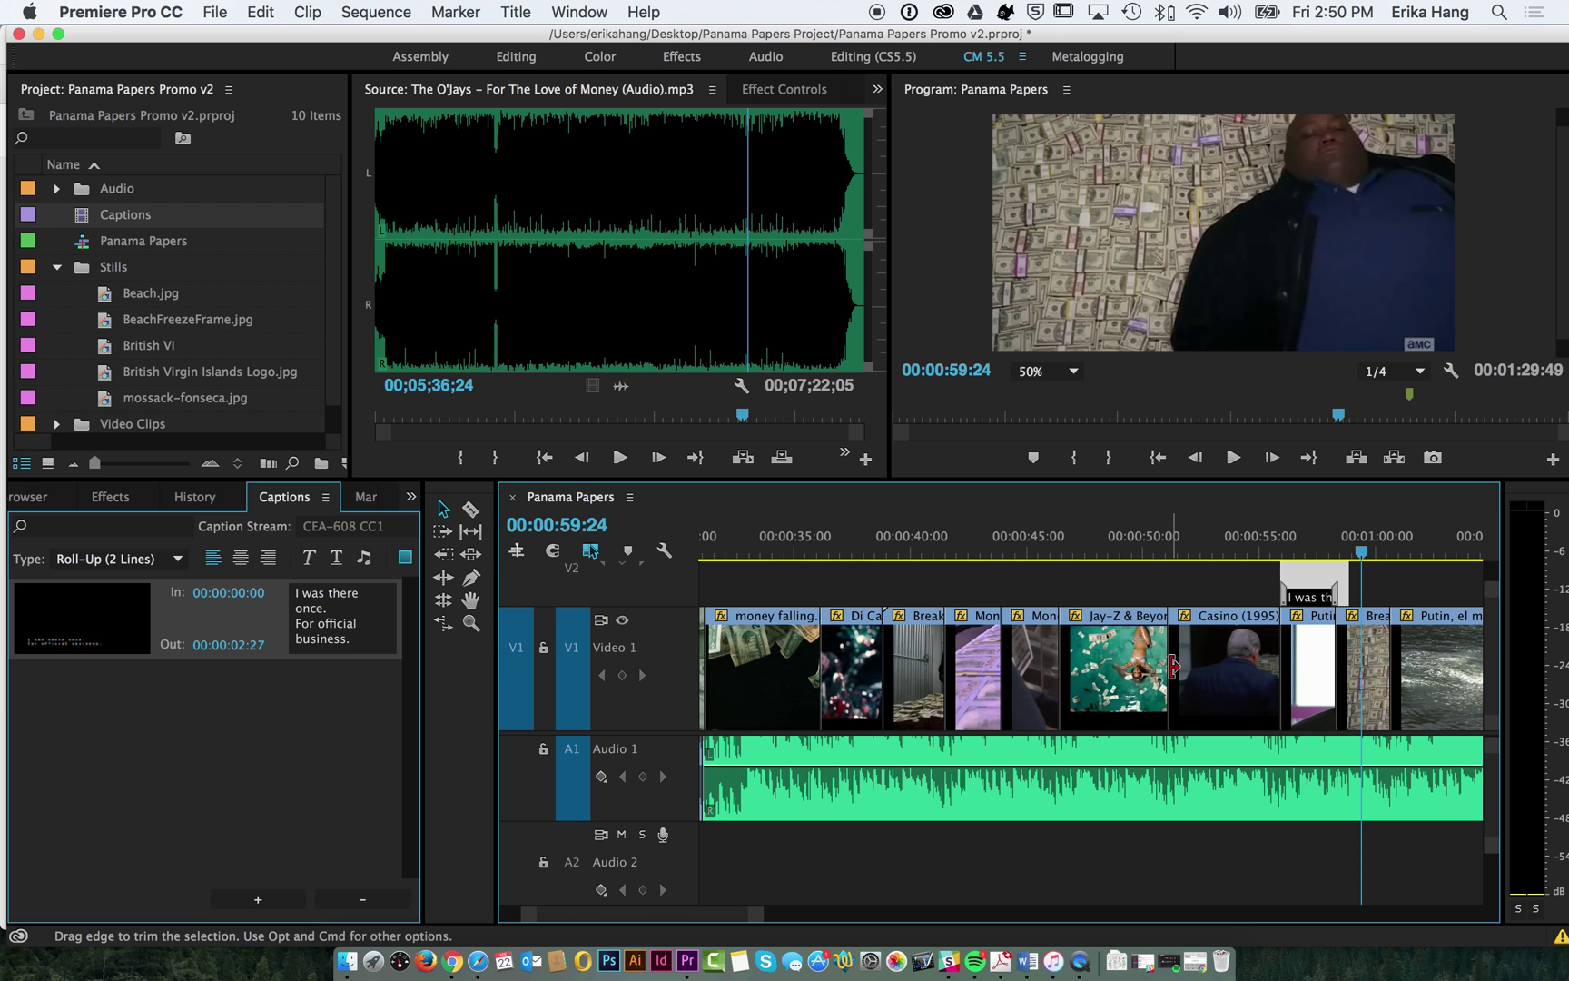
Step: Move Premiere aside and minimize Chrome to reveal the tourism video on the desktop
scroll(1173, 668, "right", 10)
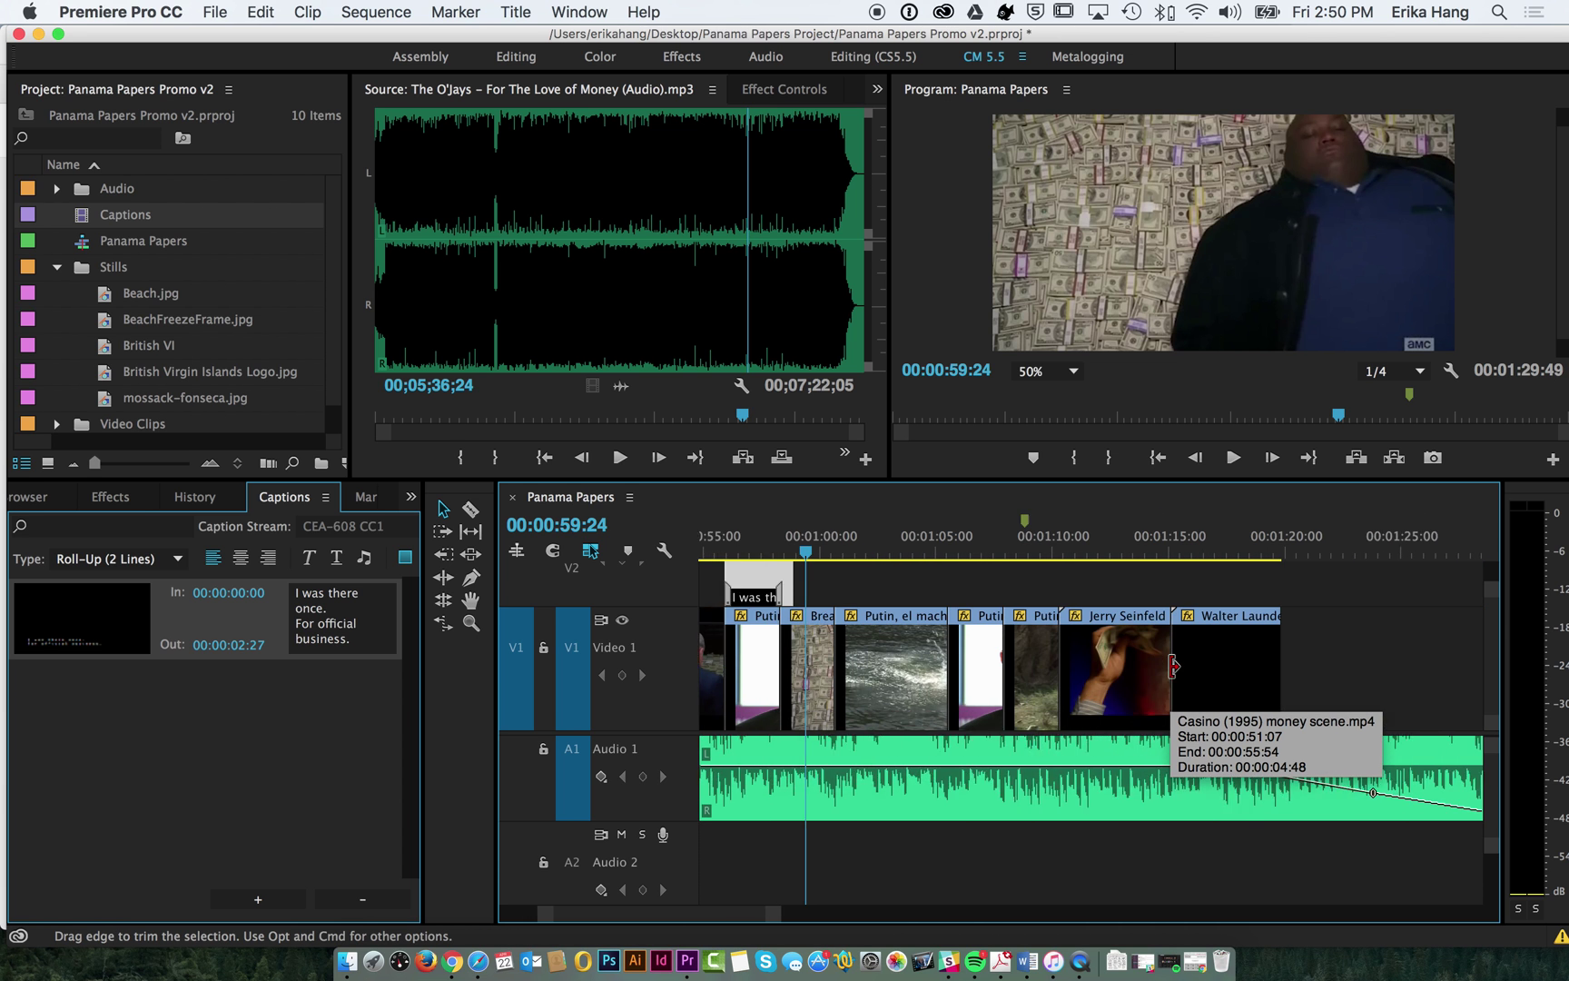
left_click_drag(476, 32, 747, 27)
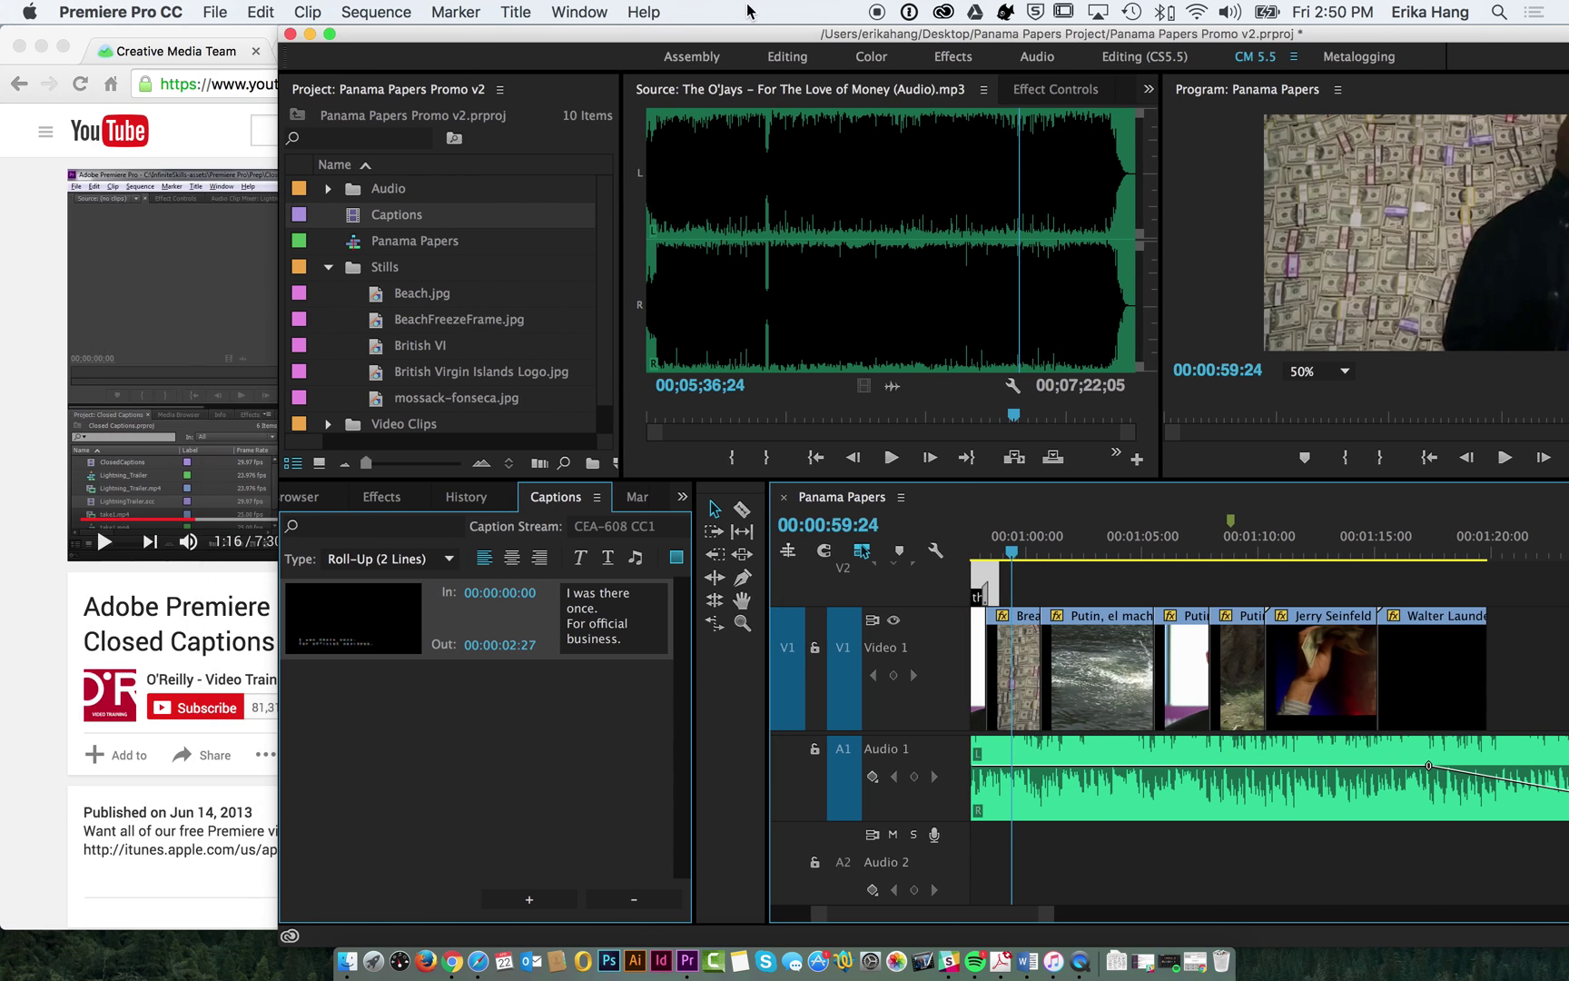
left_click(42, 45)
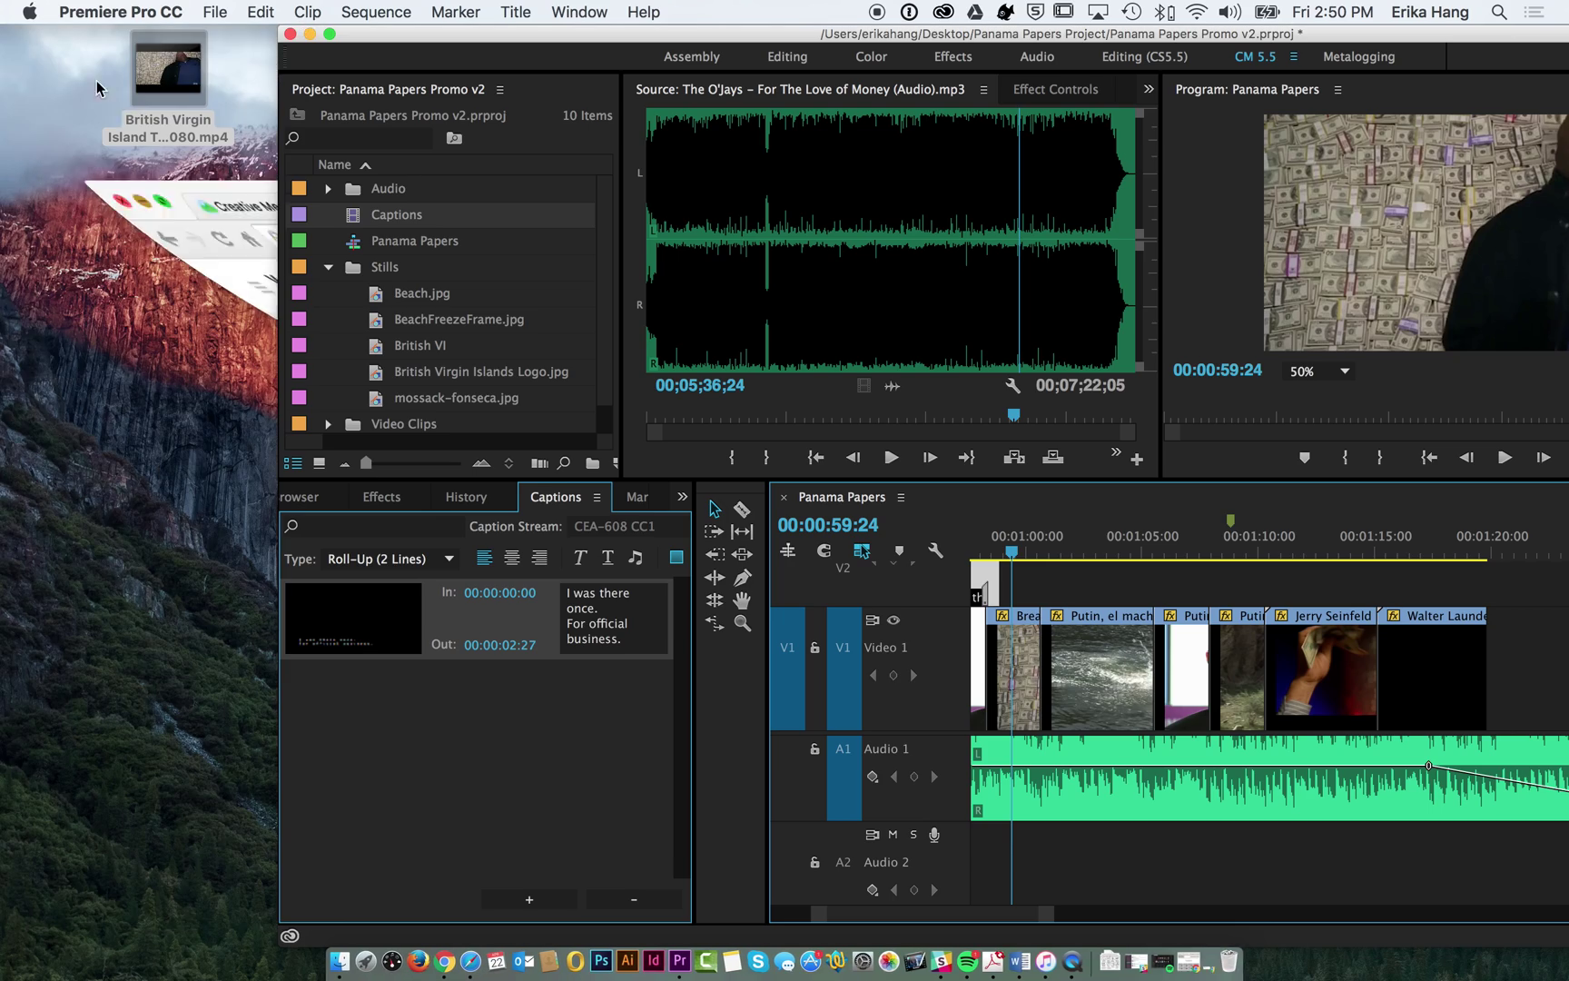
left_click(170, 80)
key("space")
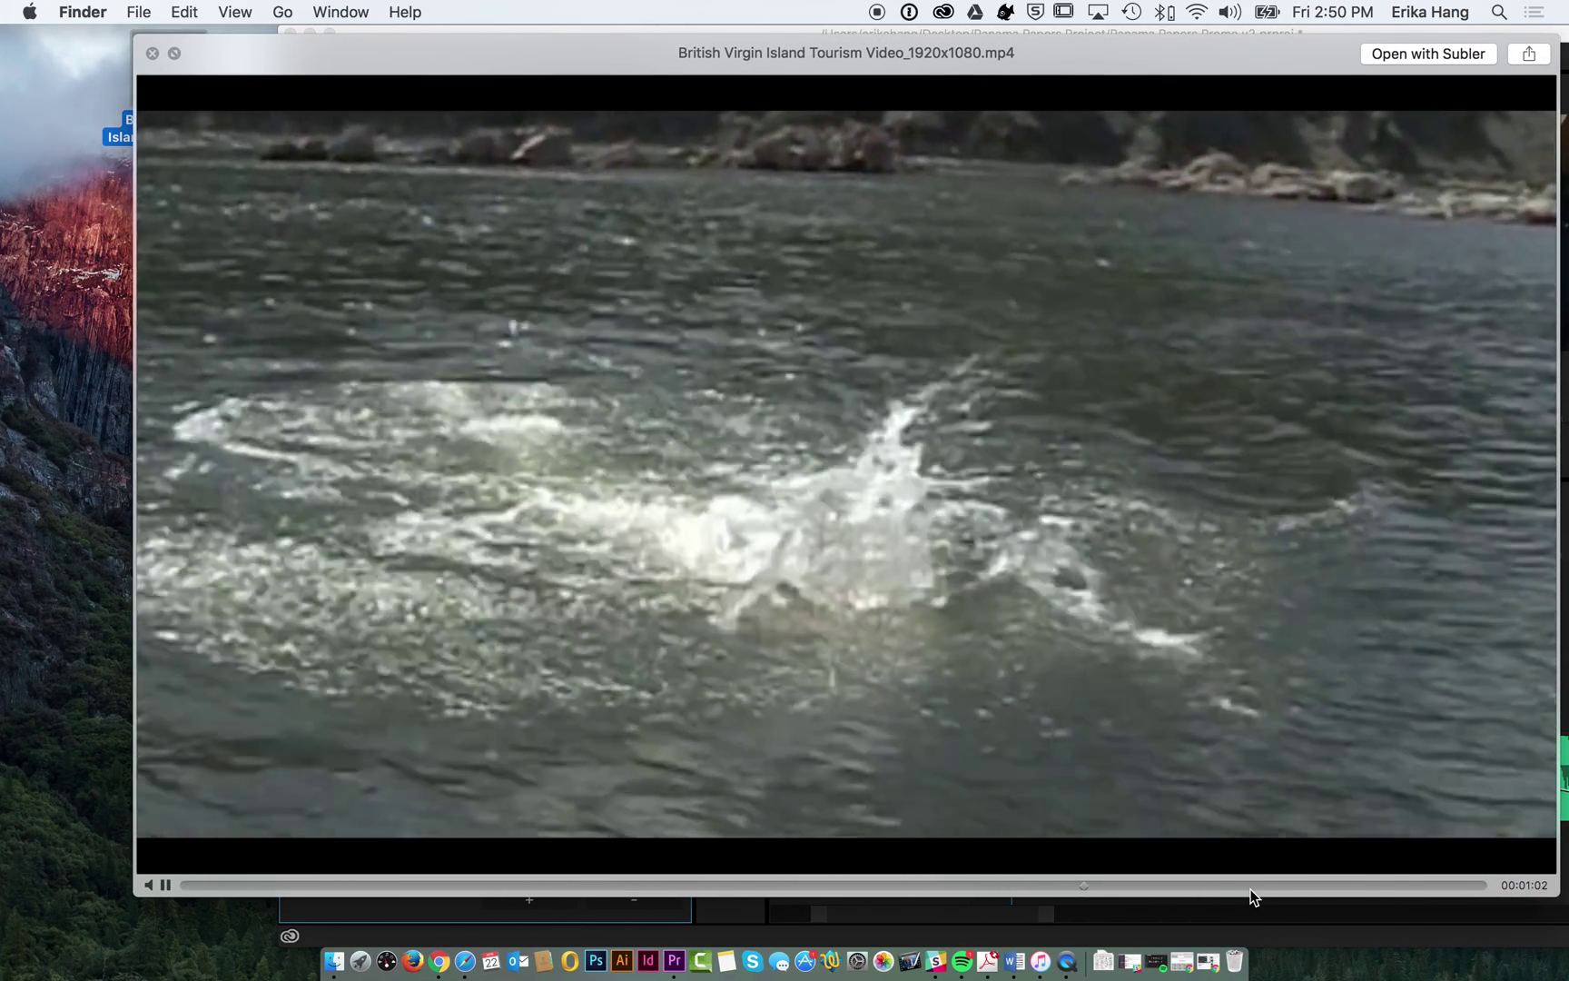
left_click(1369, 881)
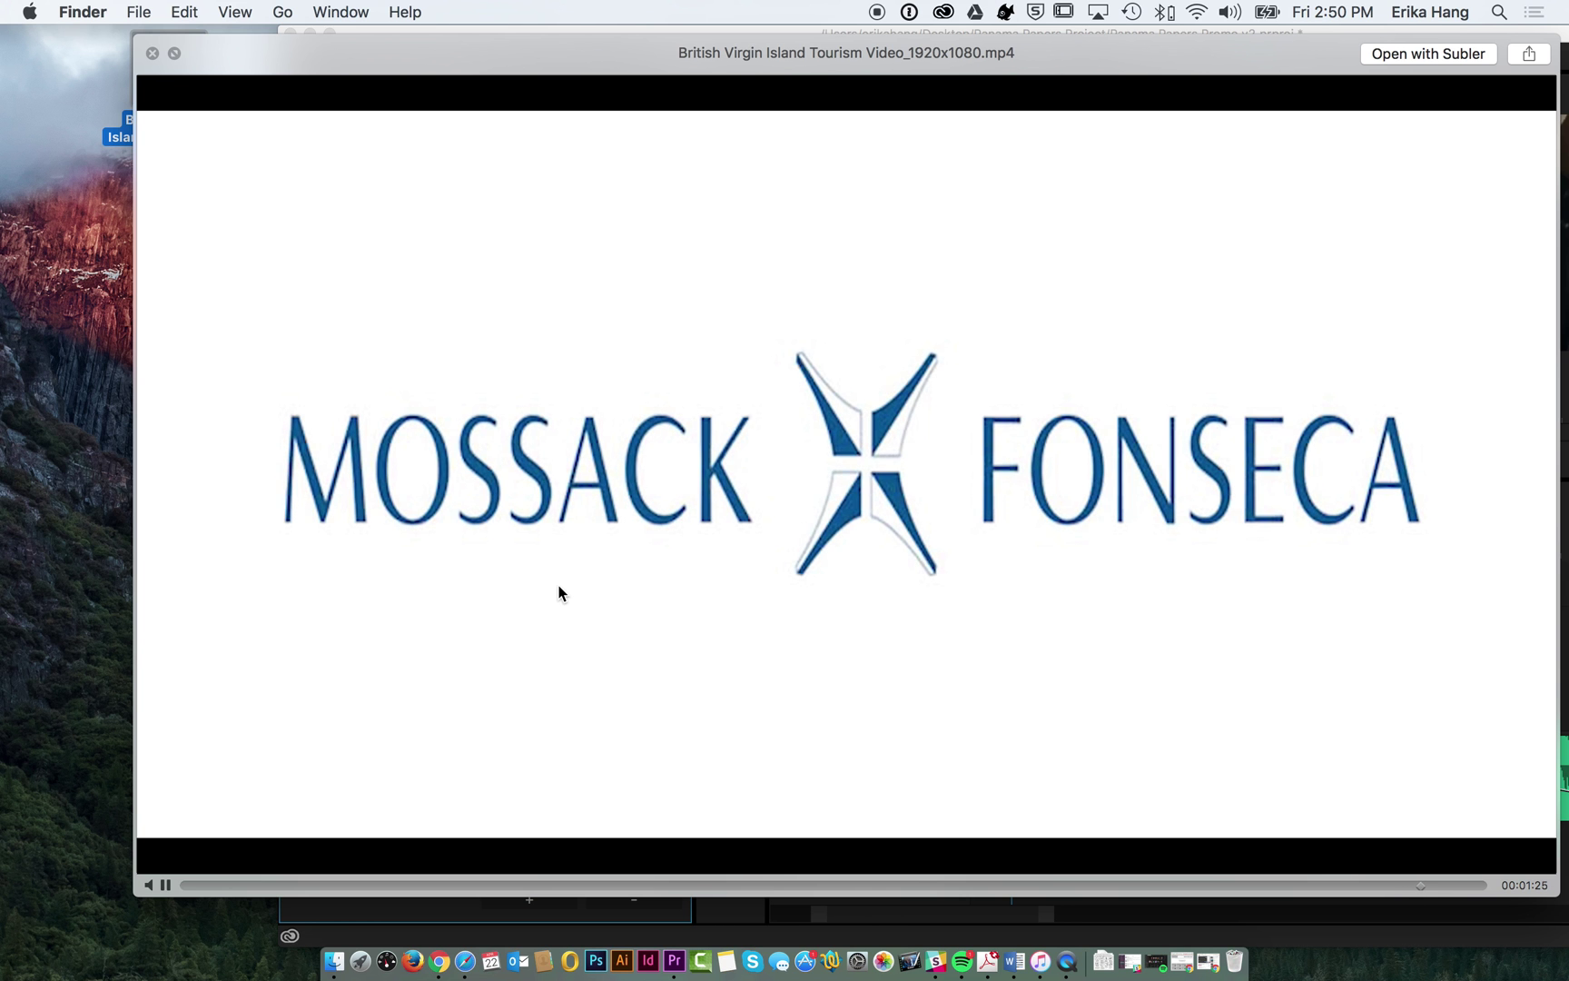
key("space")
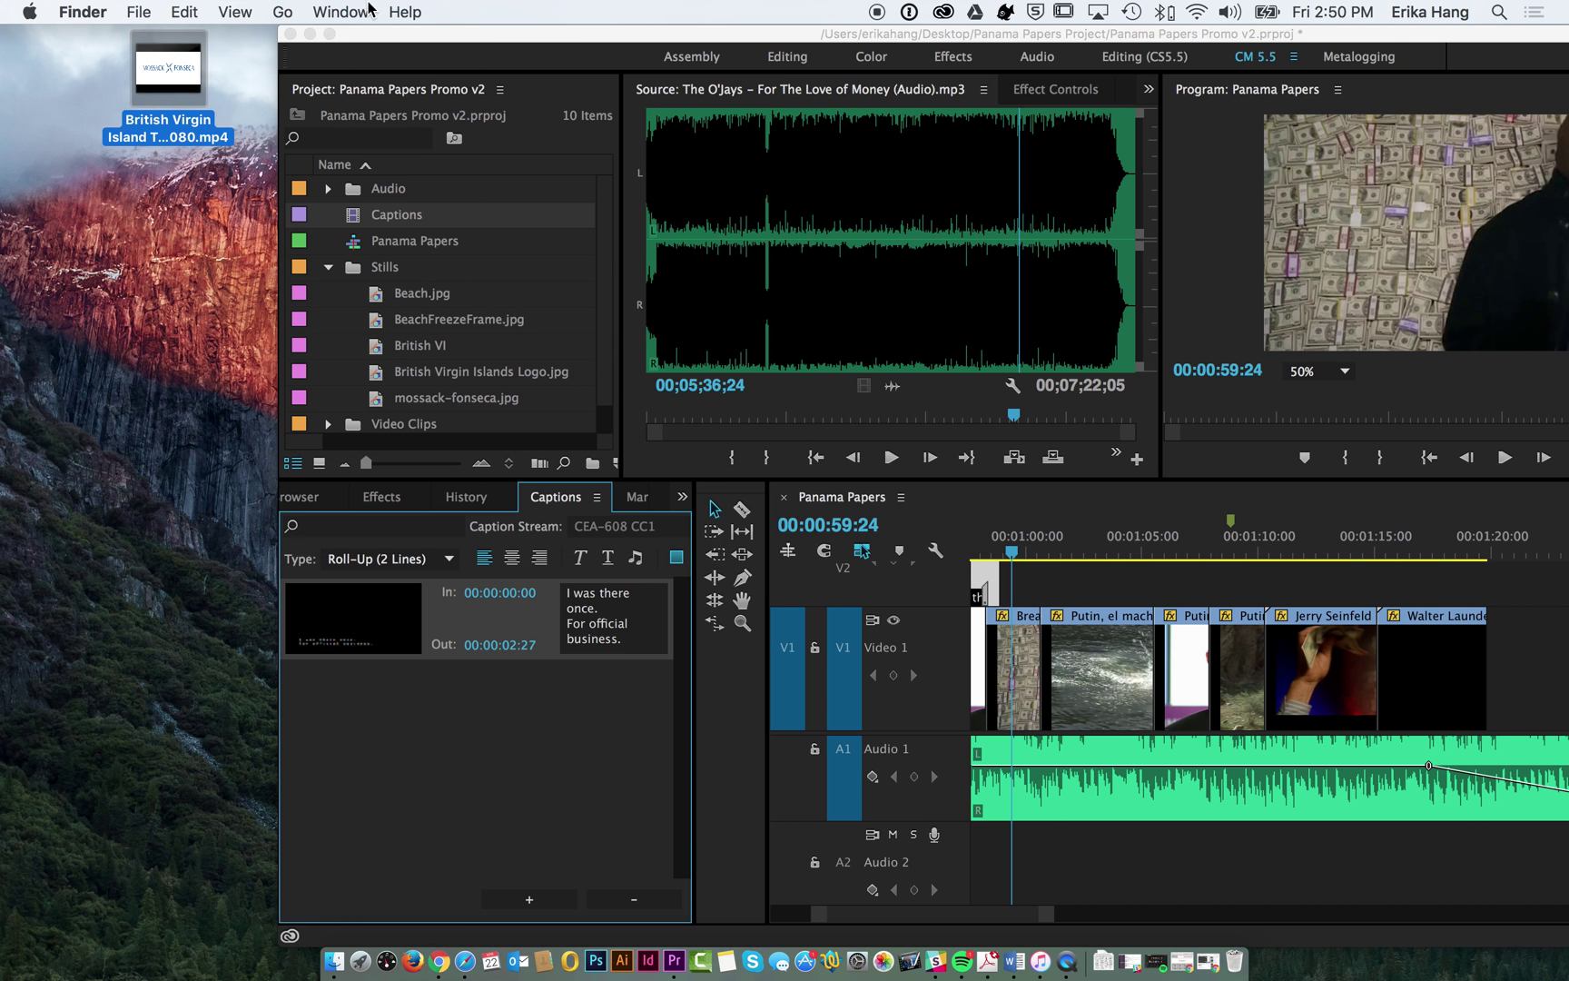
Step: Move Premiere back and preview British Virgin Islands Logo.jpg, then mossack-fonseca.jpg, in the Source monitor
left_click_drag(599, 36, 329, 6)
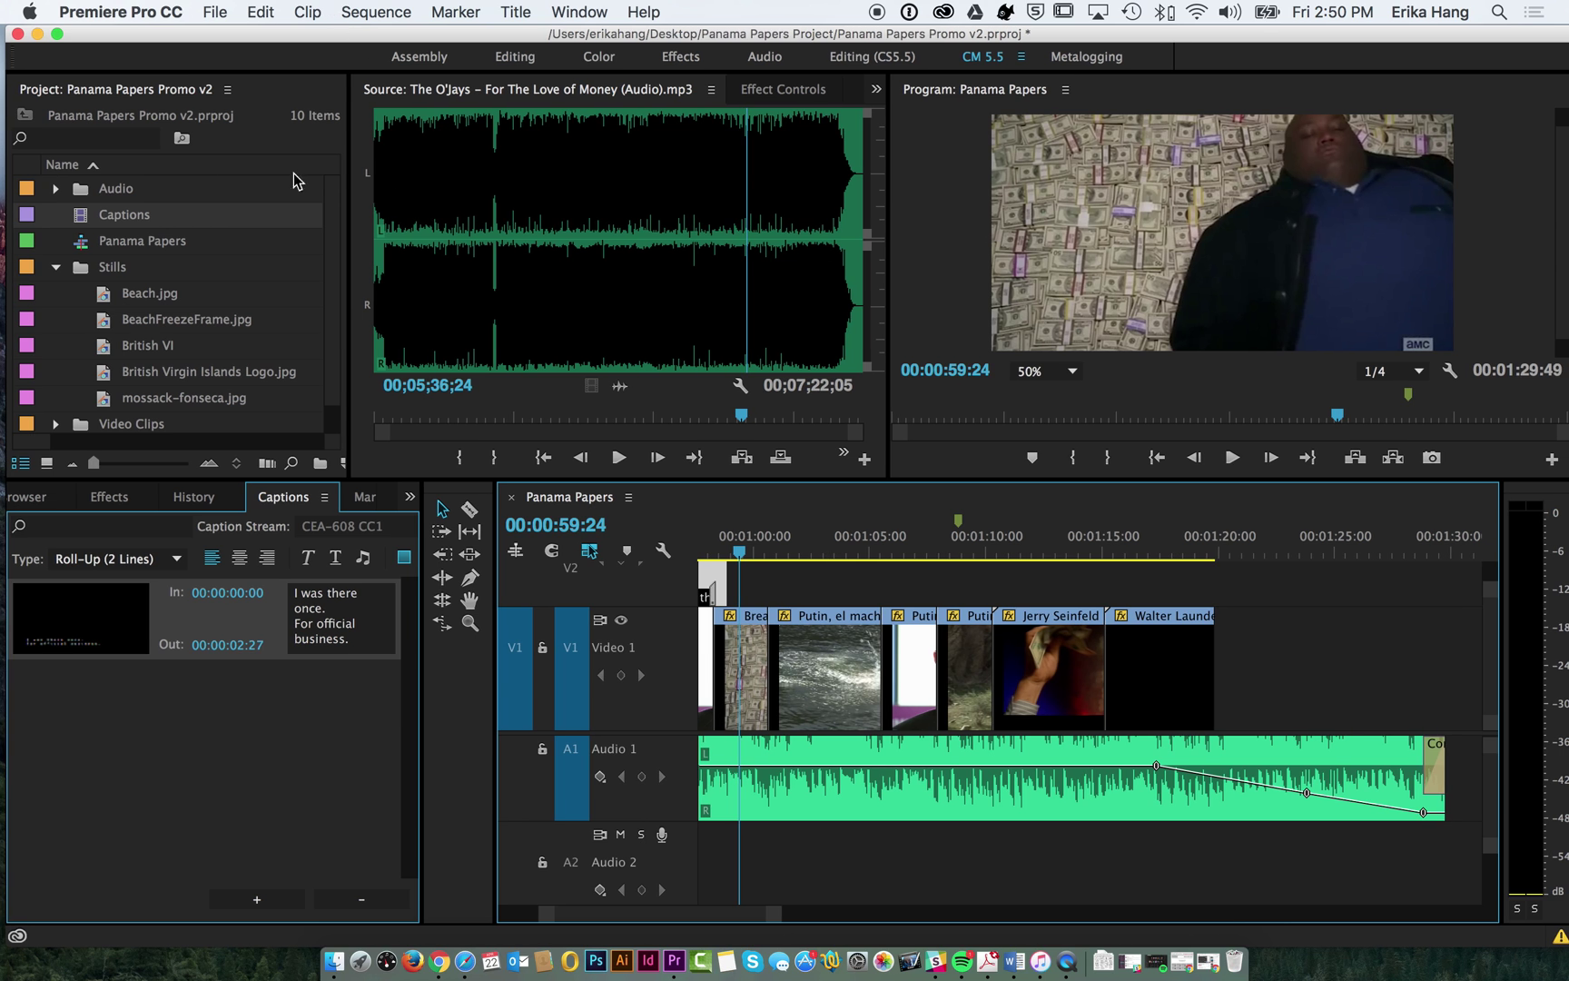
left_click(164, 379)
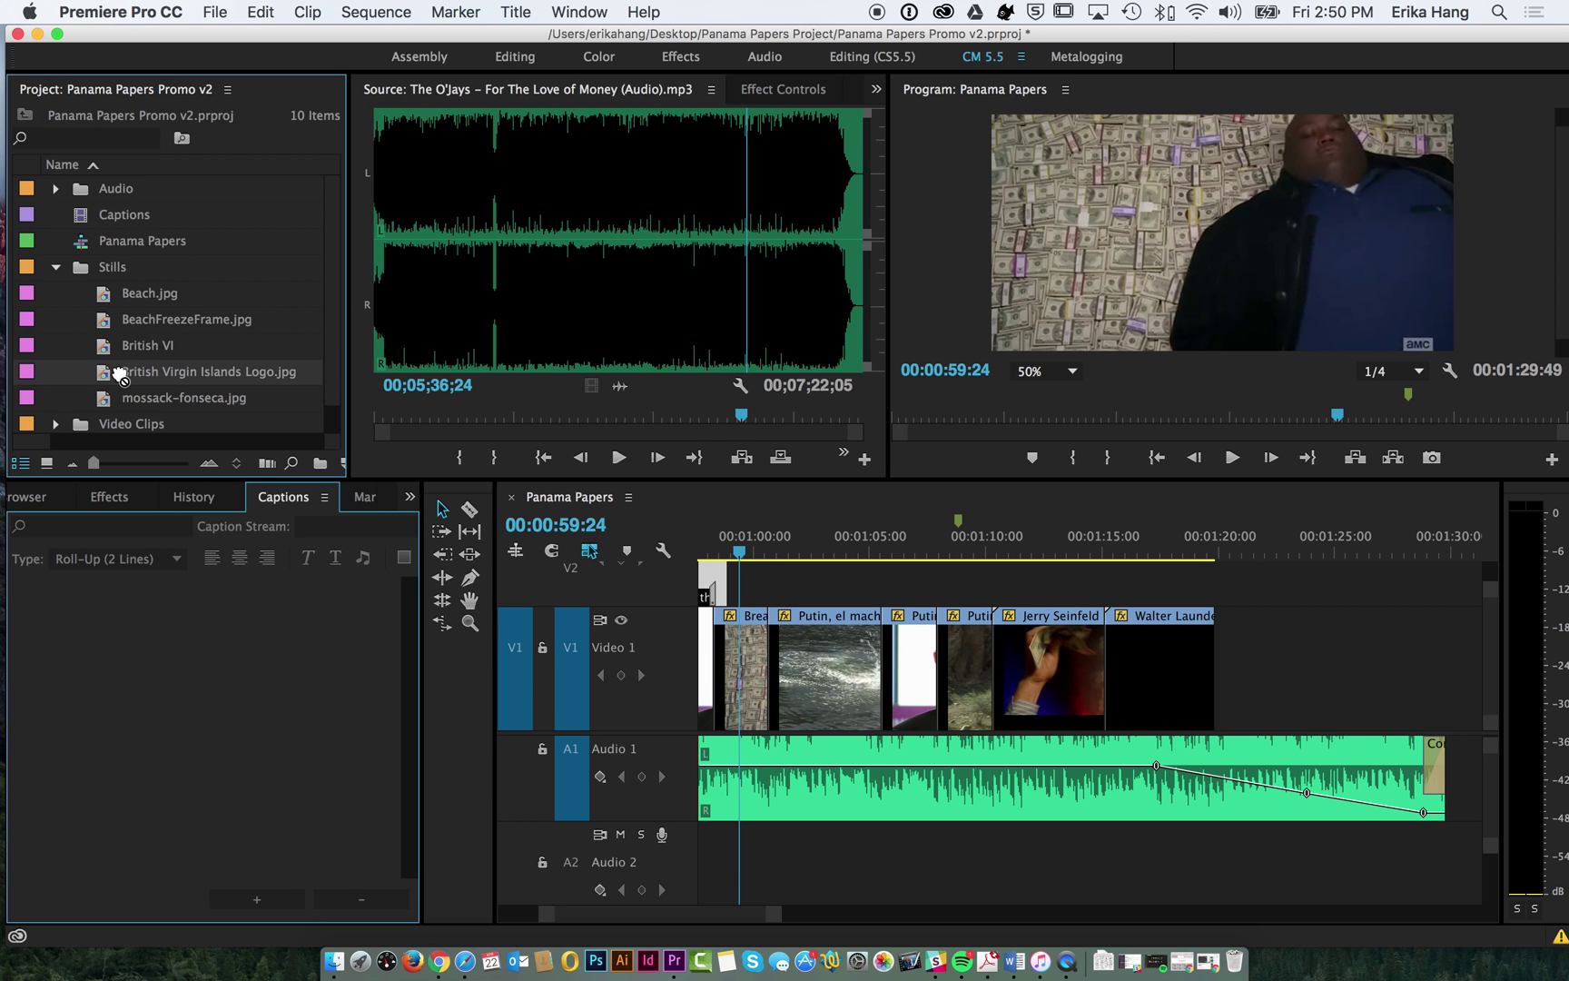
double_click(100, 379)
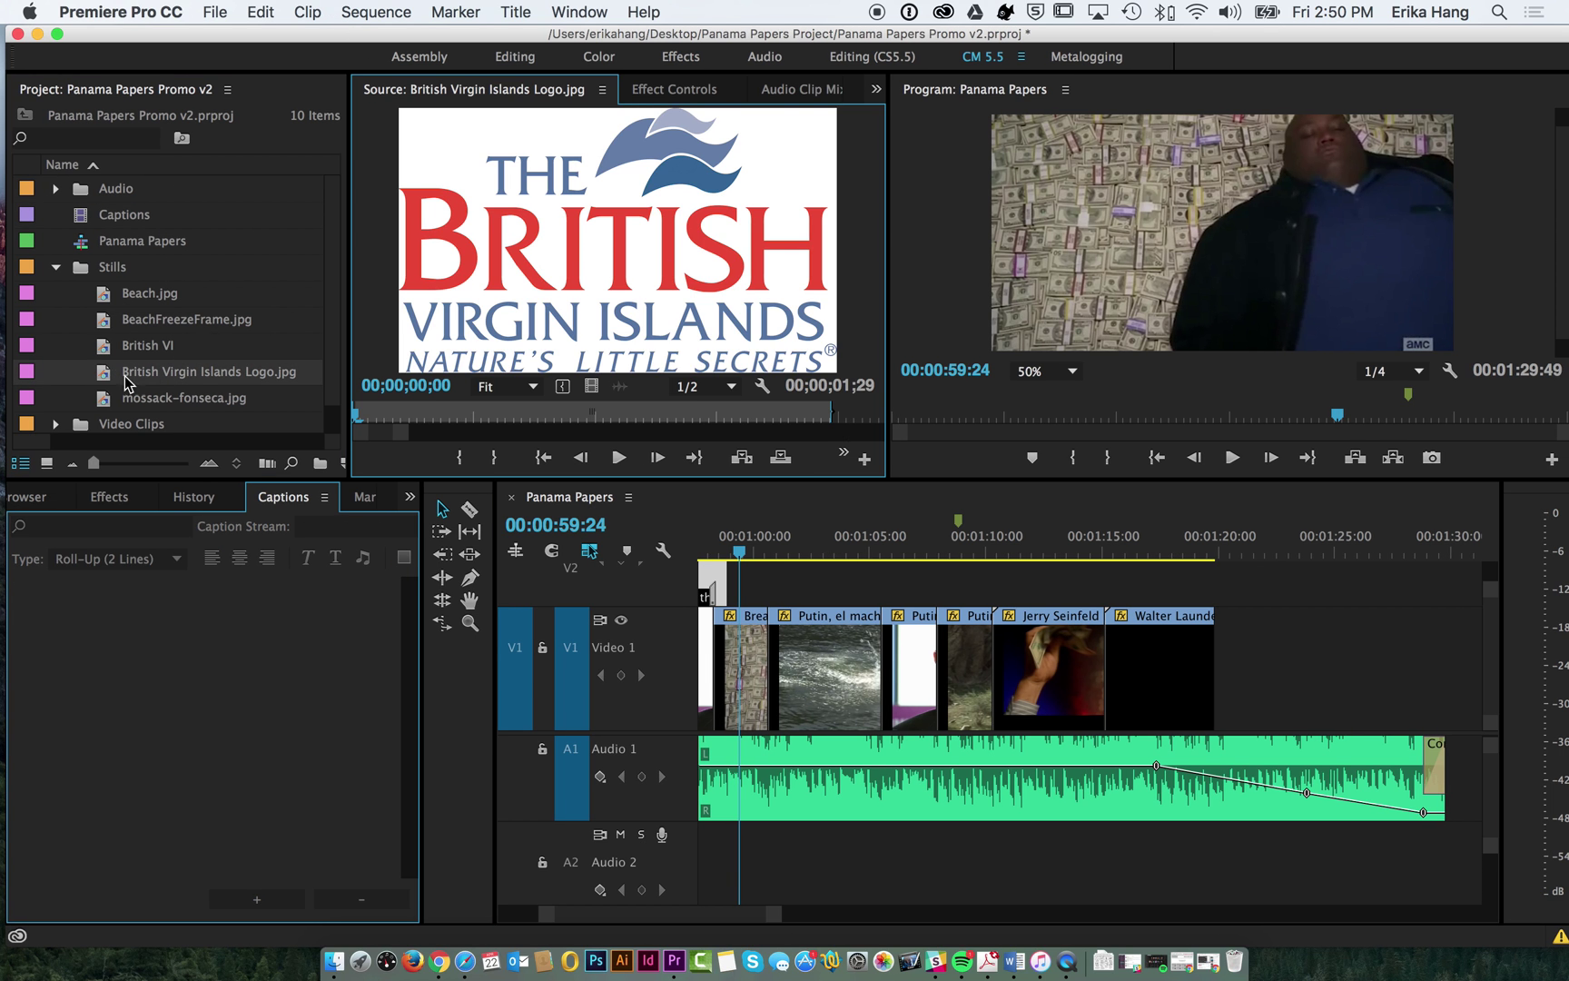
left_click(102, 409)
double_click(102, 399)
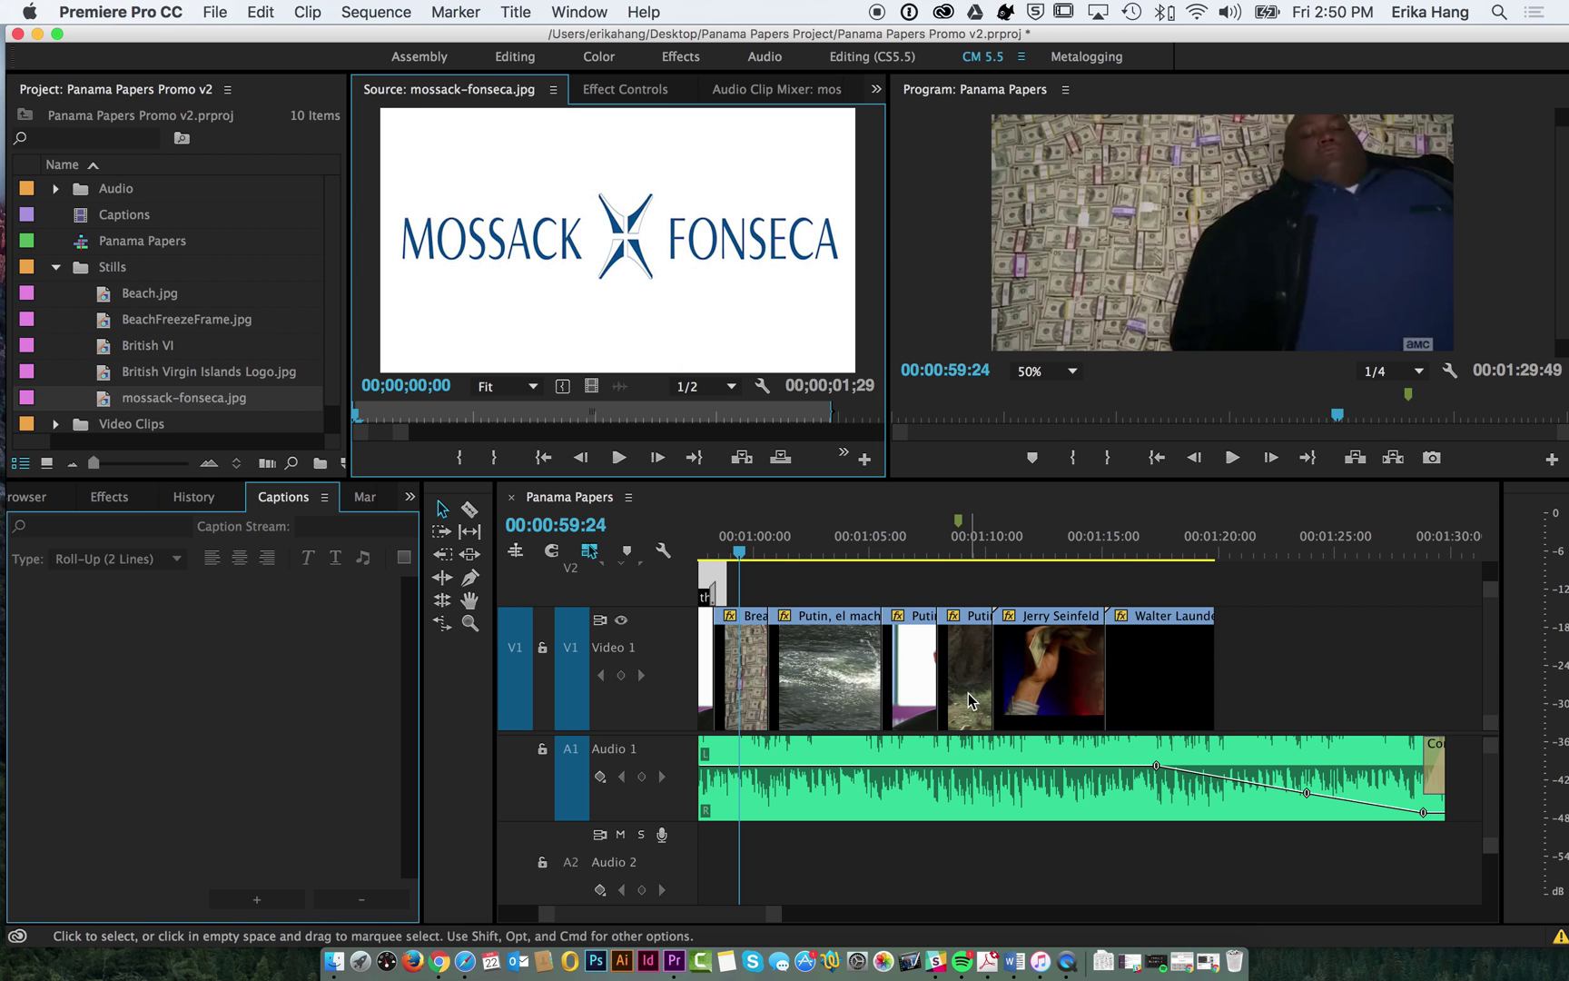
scroll(969, 699, "up", 3)
scroll(970, 699, "right", 1)
scroll(970, 699, "down", 3)
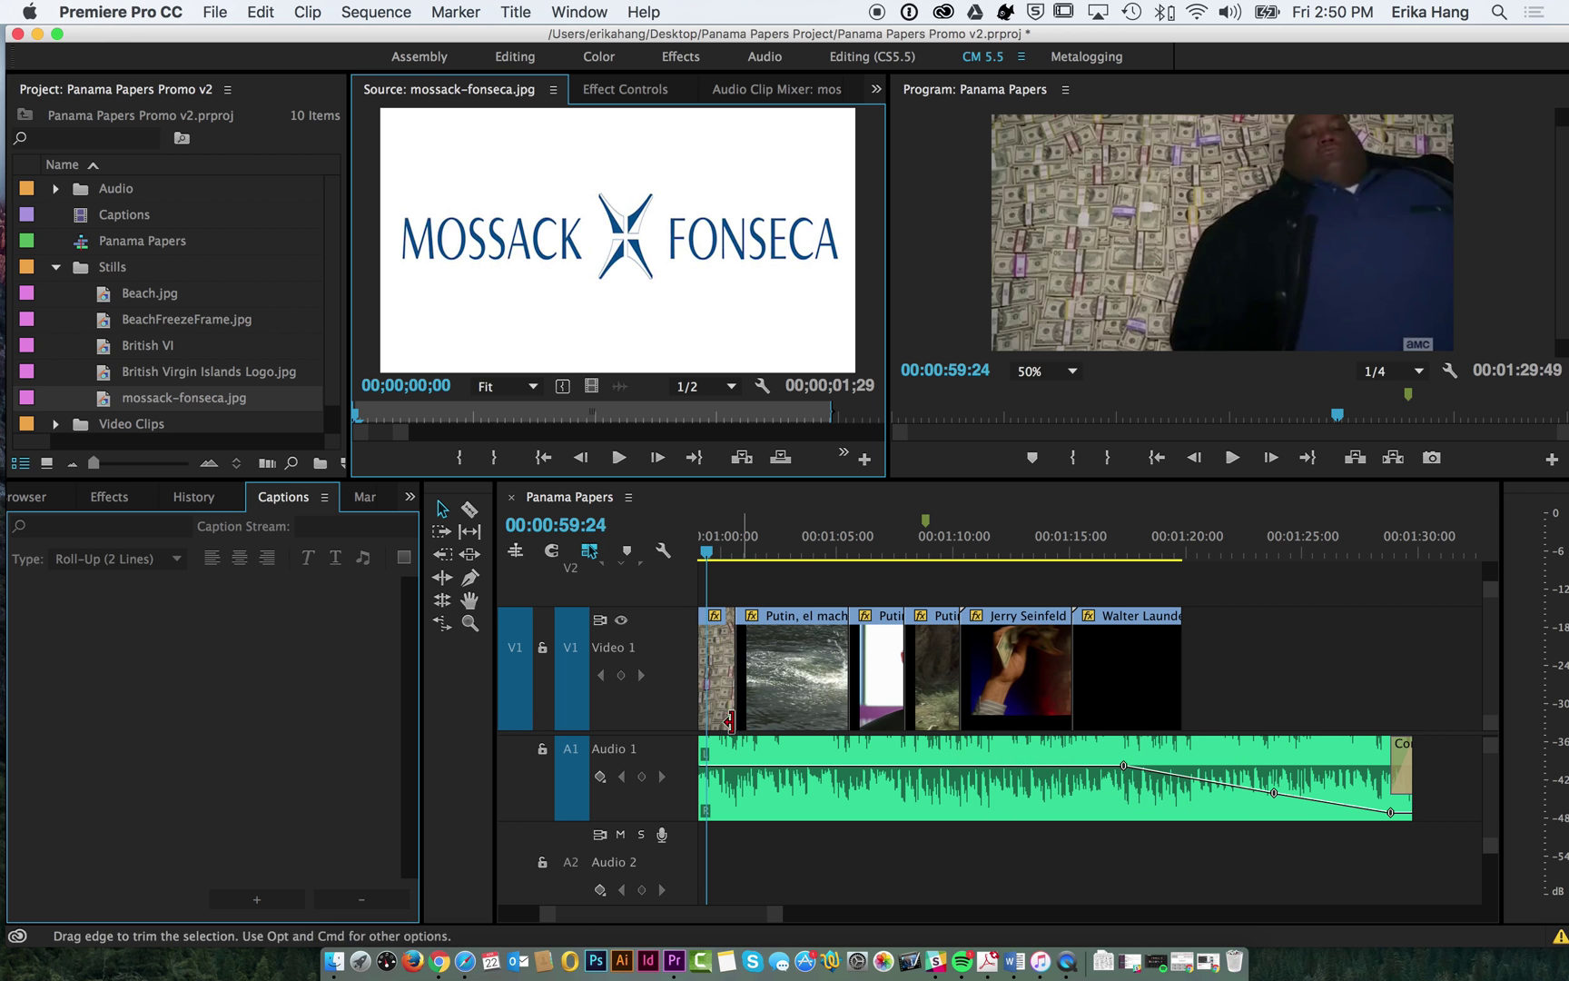
Step: Place the British Virgin Islands logo on Video 2 near 01:20
left_click(614, 736)
scroll(591, 771, "up", 2)
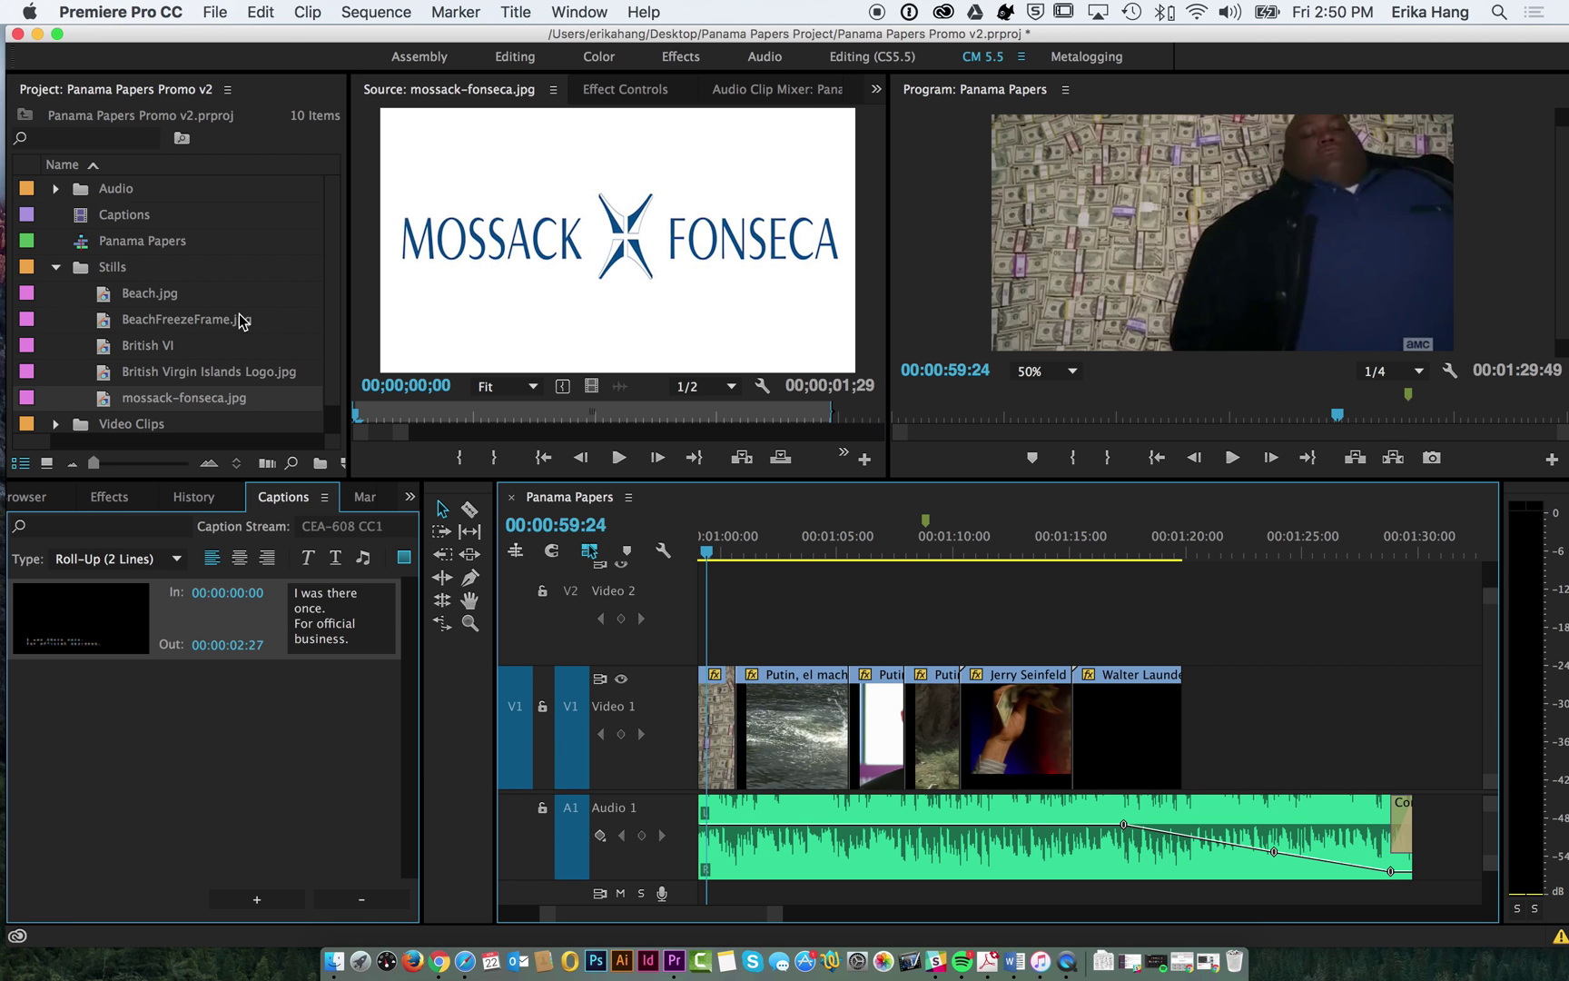
left_click(113, 376)
left_click_drag(112, 376, 1296, 617)
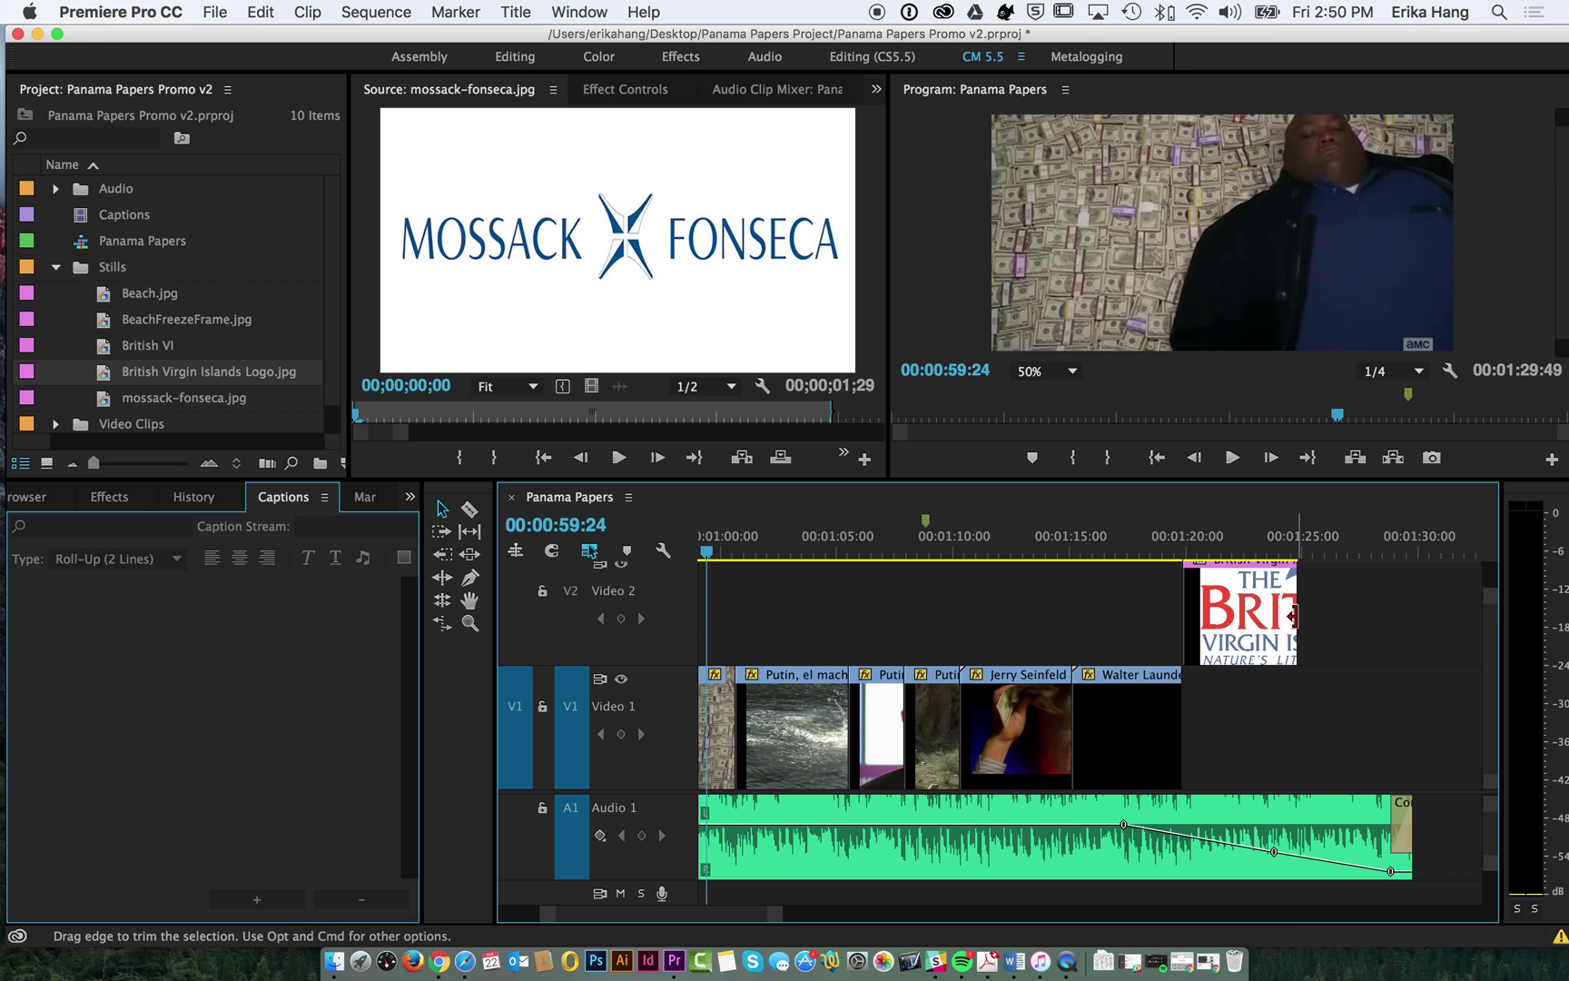
double_click(1251, 610)
left_click(1245, 549)
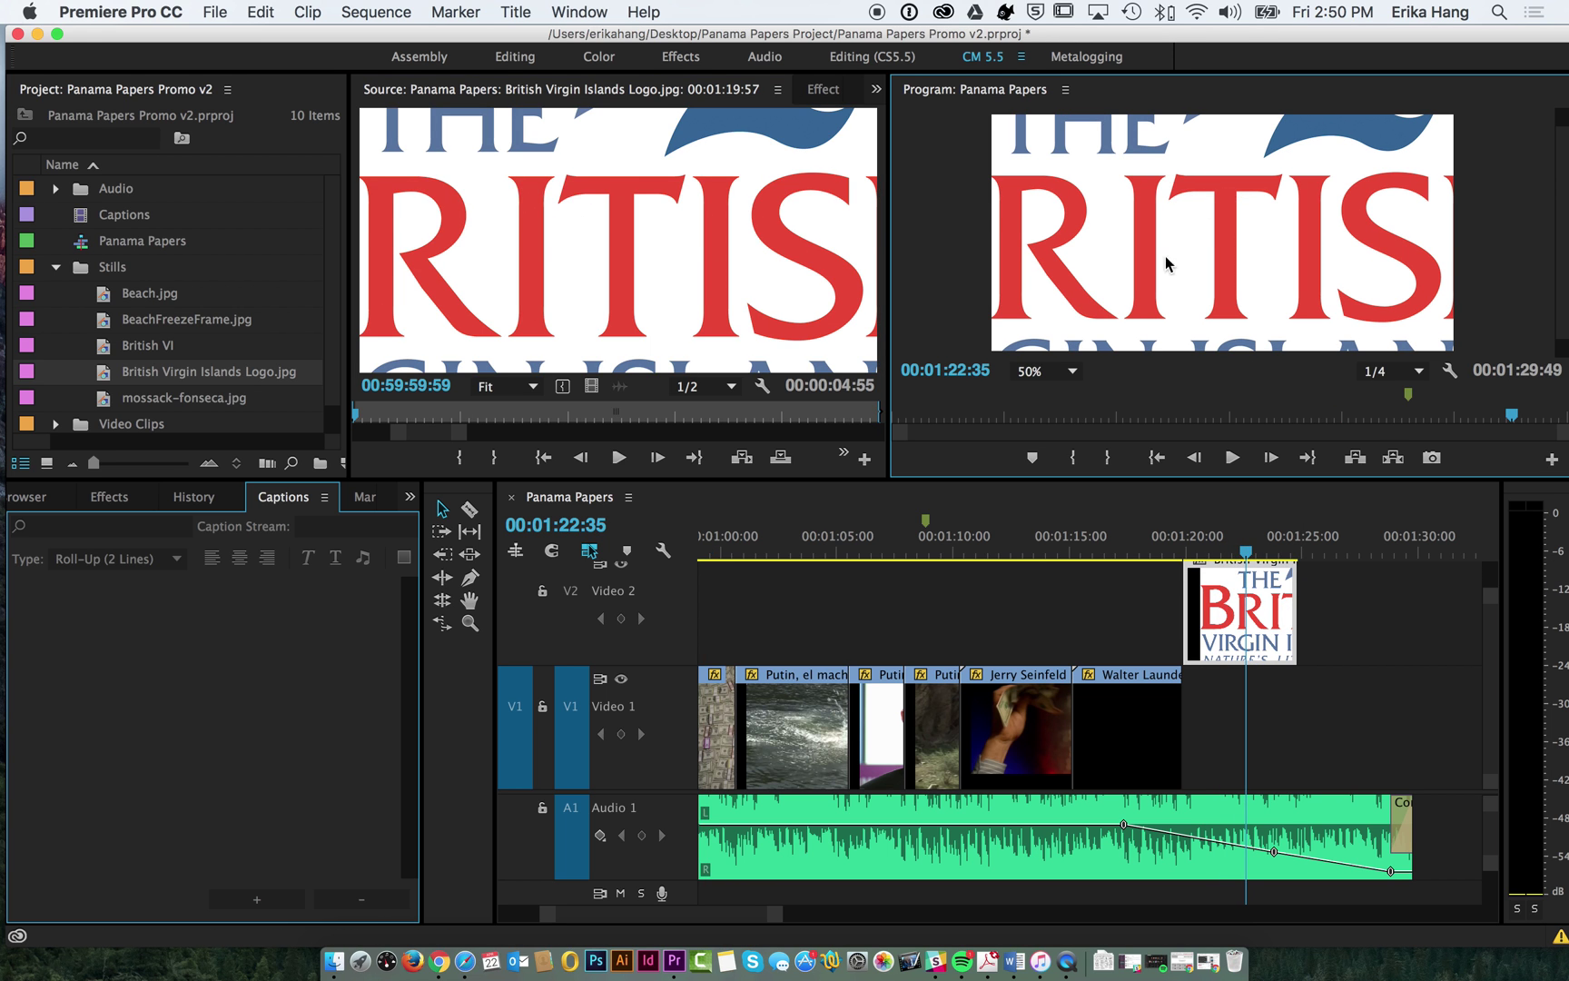
Step: Set the Program monitor zoom to 25% and scale the BVI logo down inside the frame
left_click(1044, 371)
left_click(1050, 424)
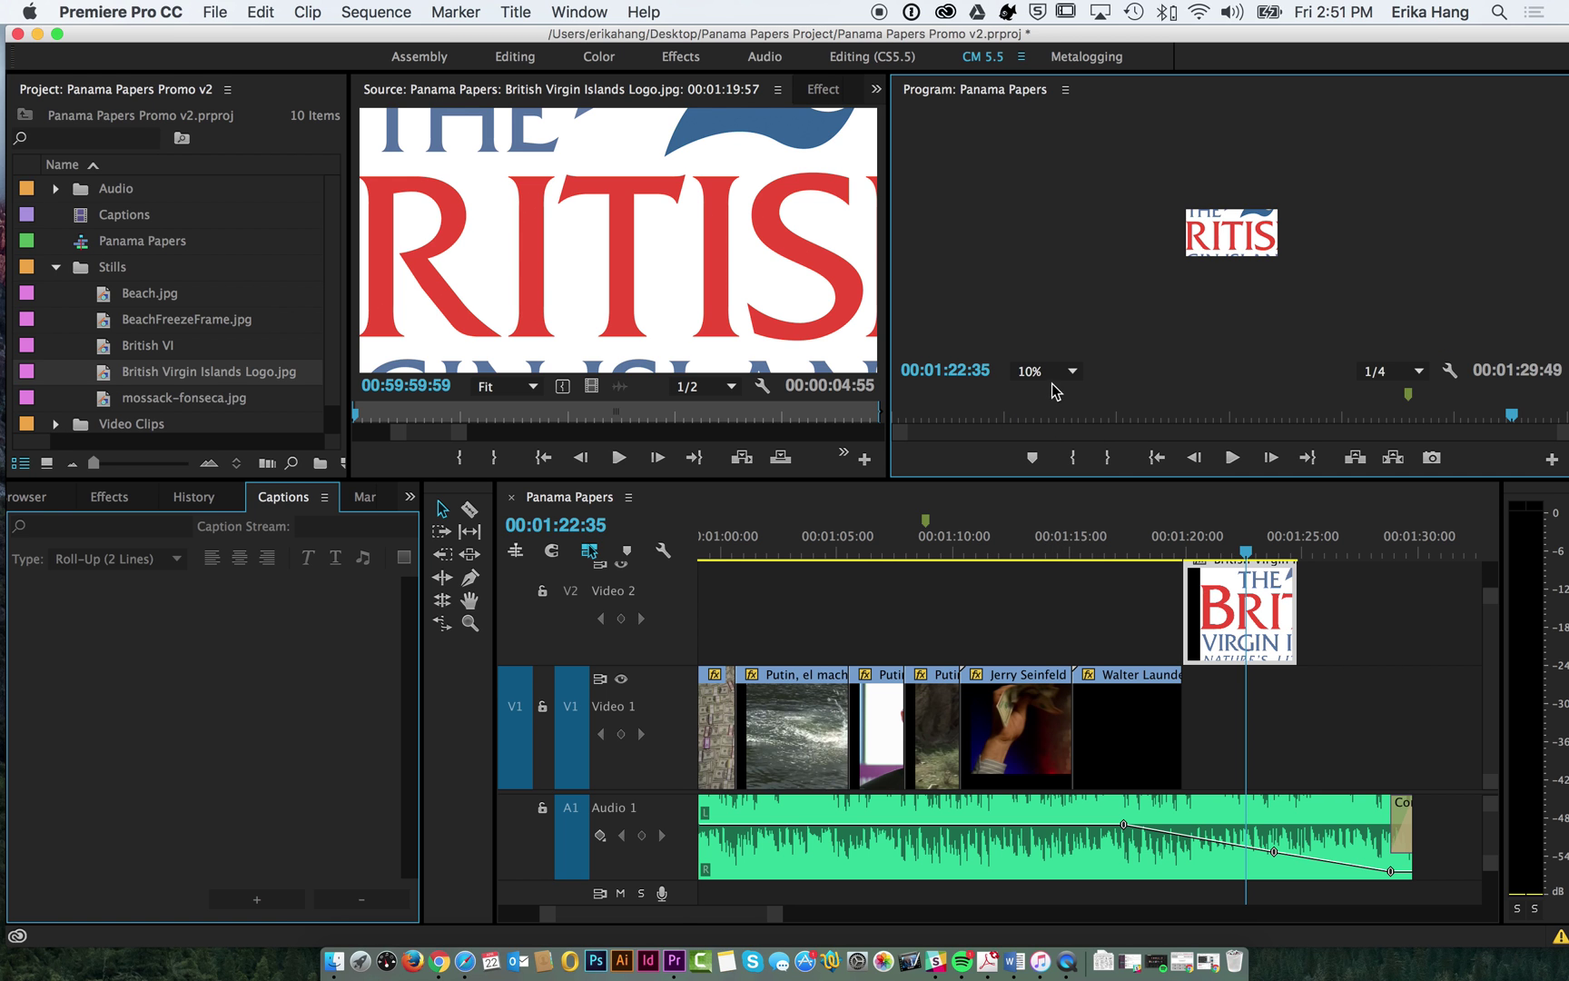
left_click(1050, 372)
left_click(1051, 445)
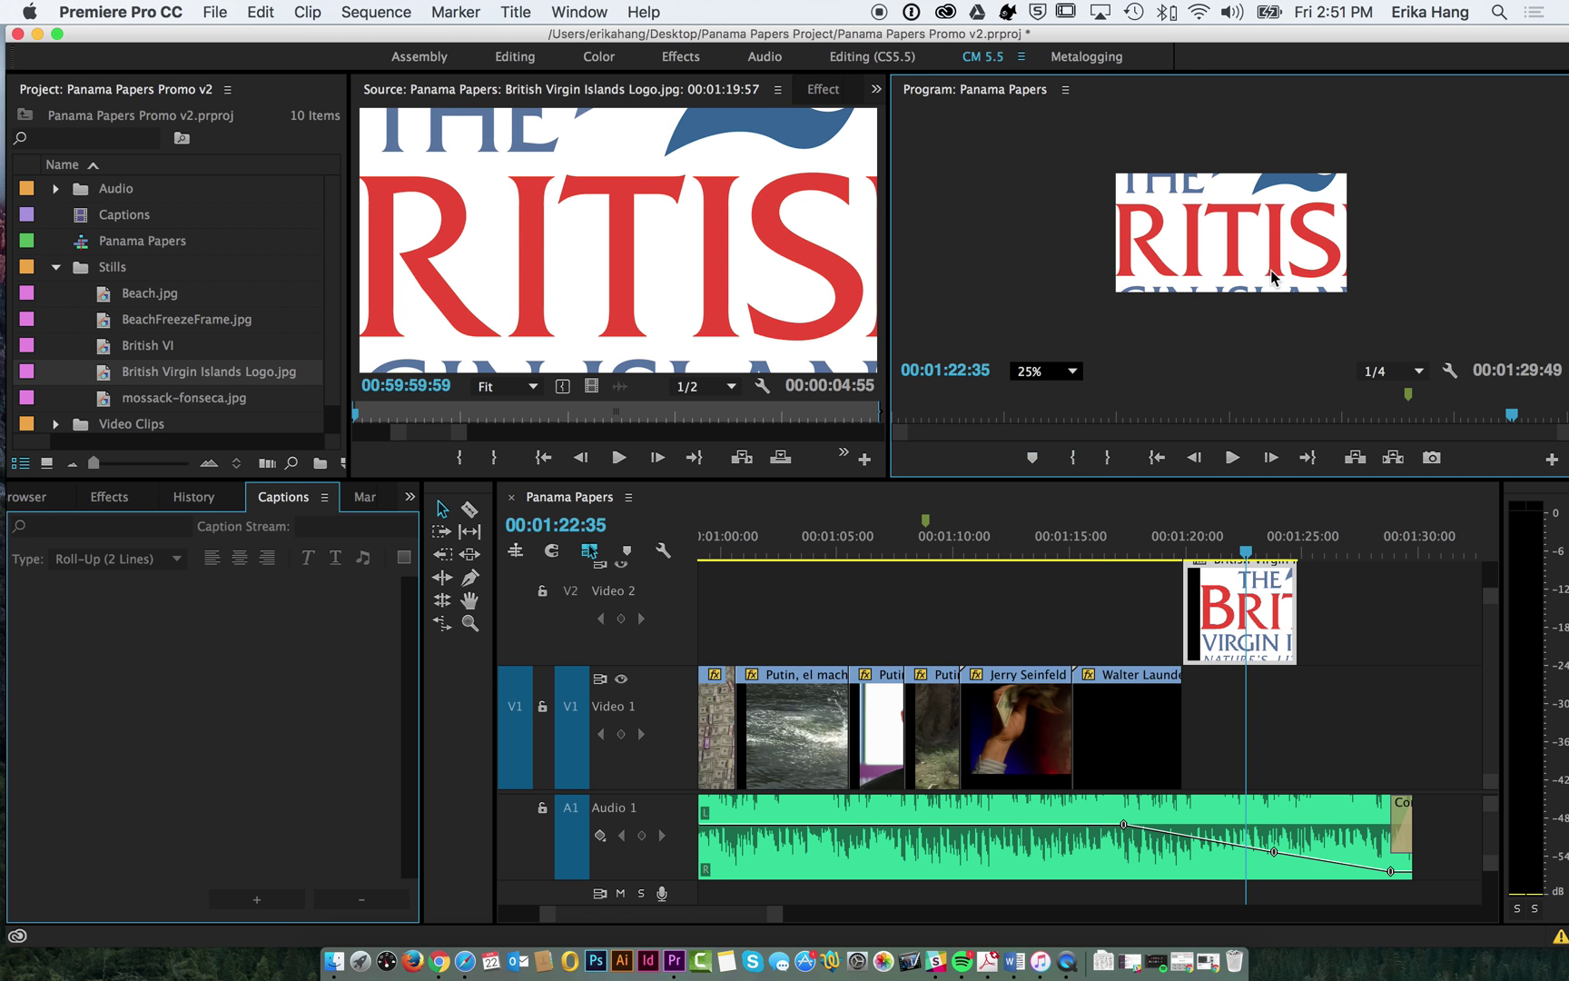
double_click(1239, 239)
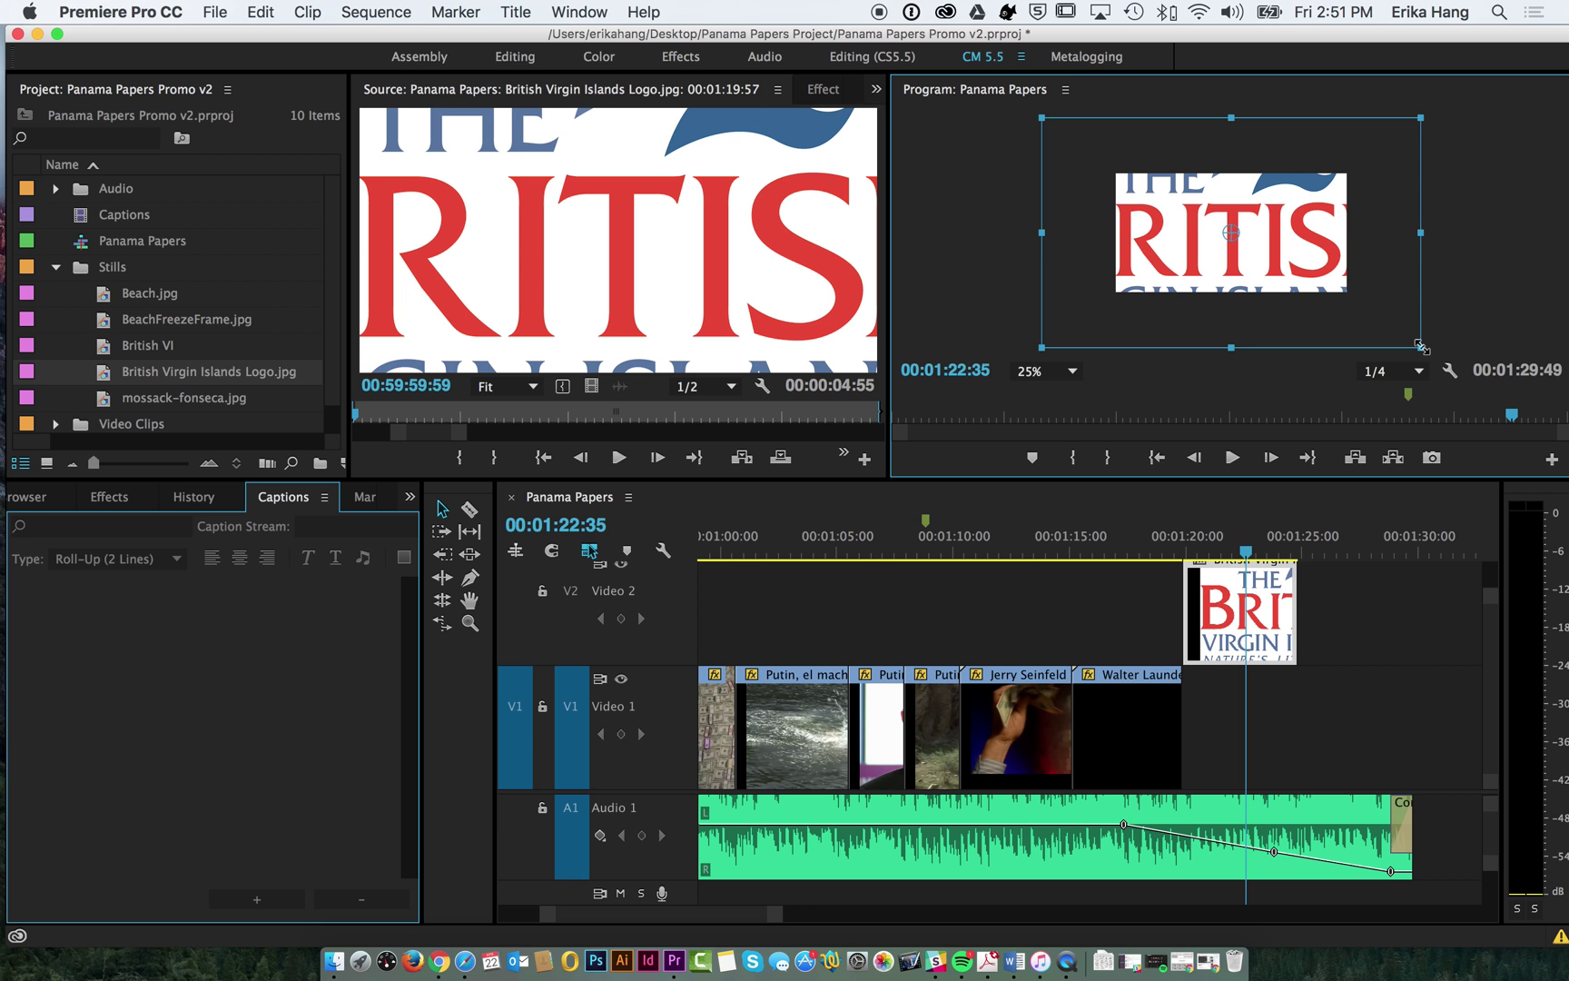
left_click_drag(1416, 342, 1356, 309)
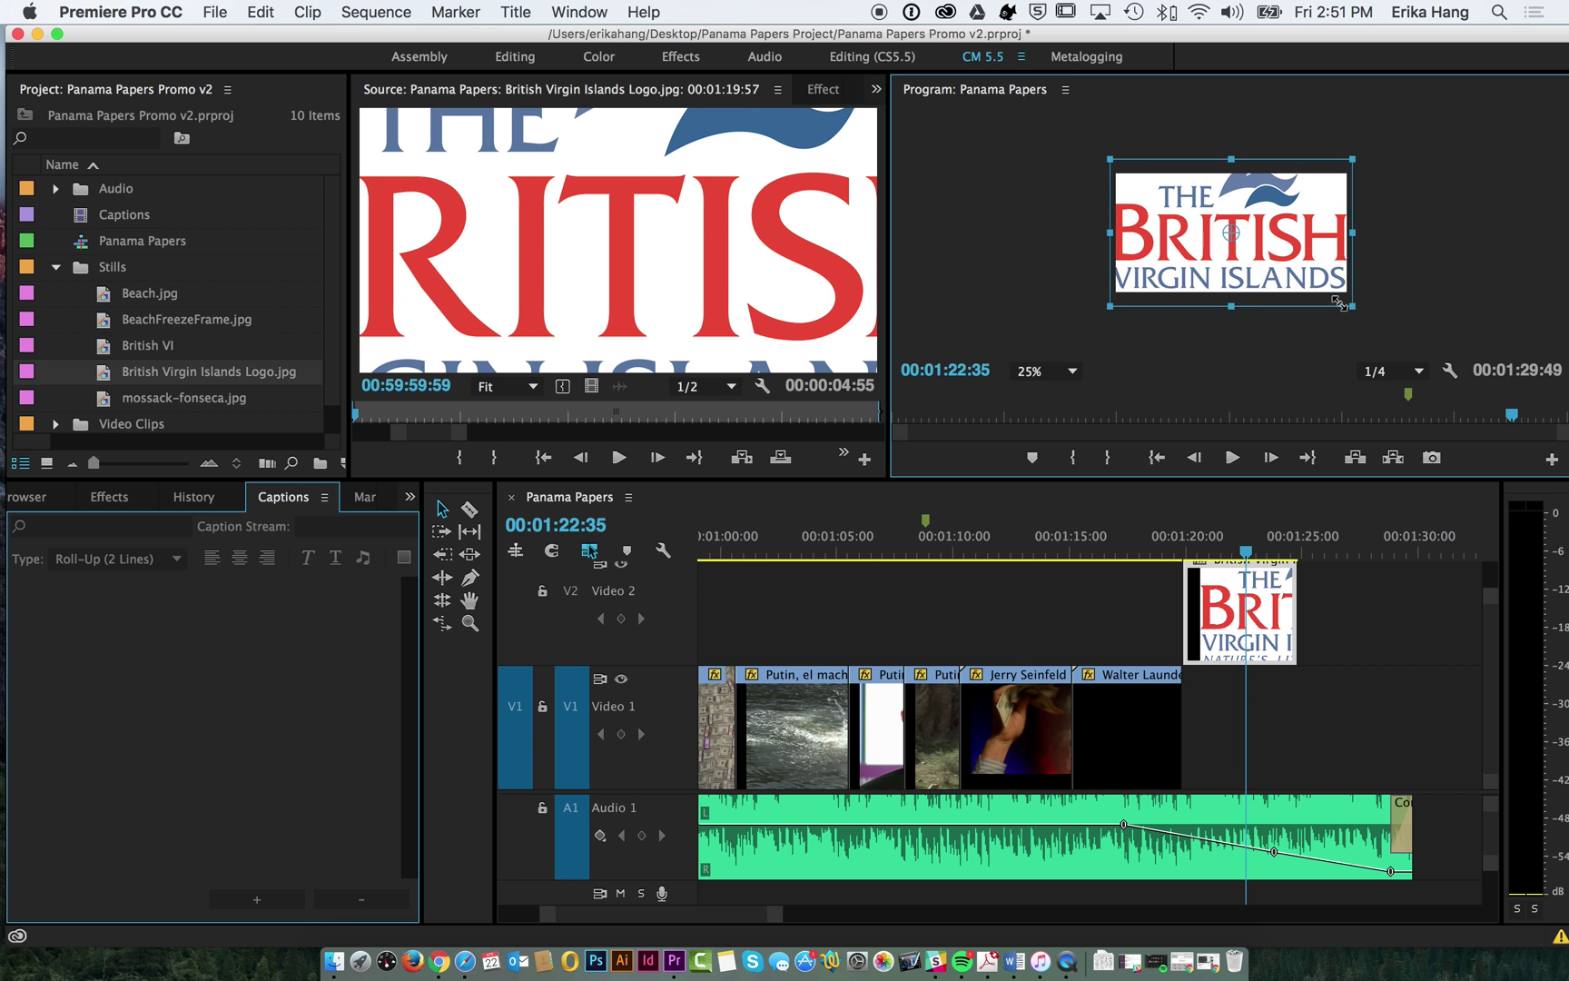
left_click_drag(1339, 302, 1312, 282)
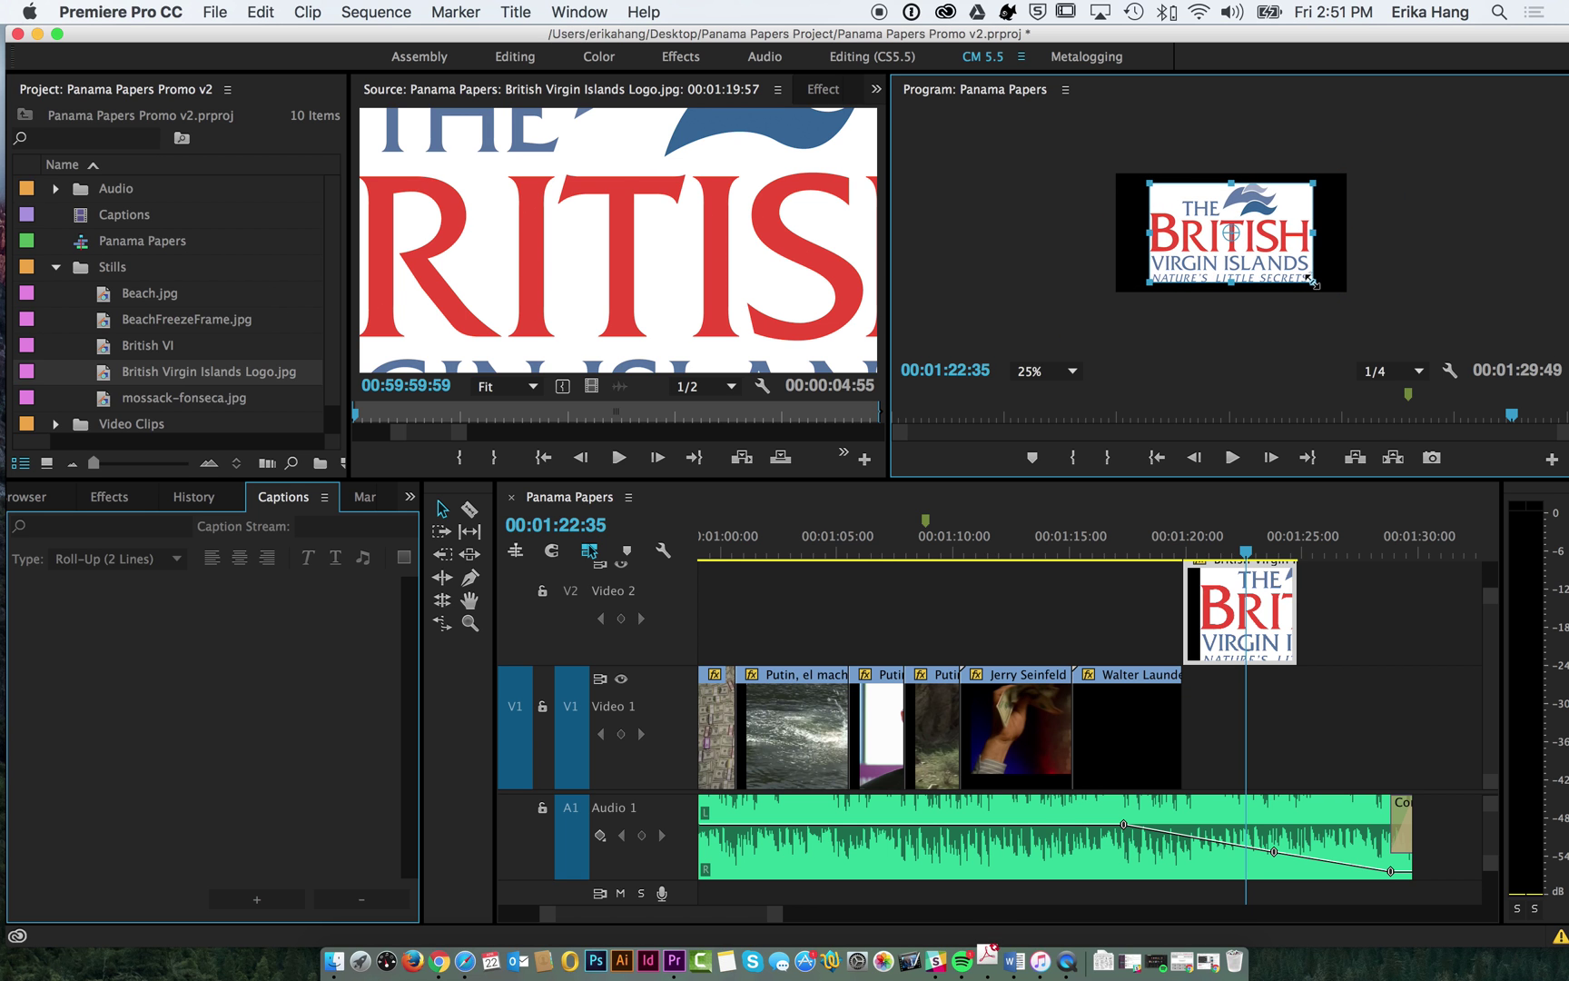
left_click(1292, 320)
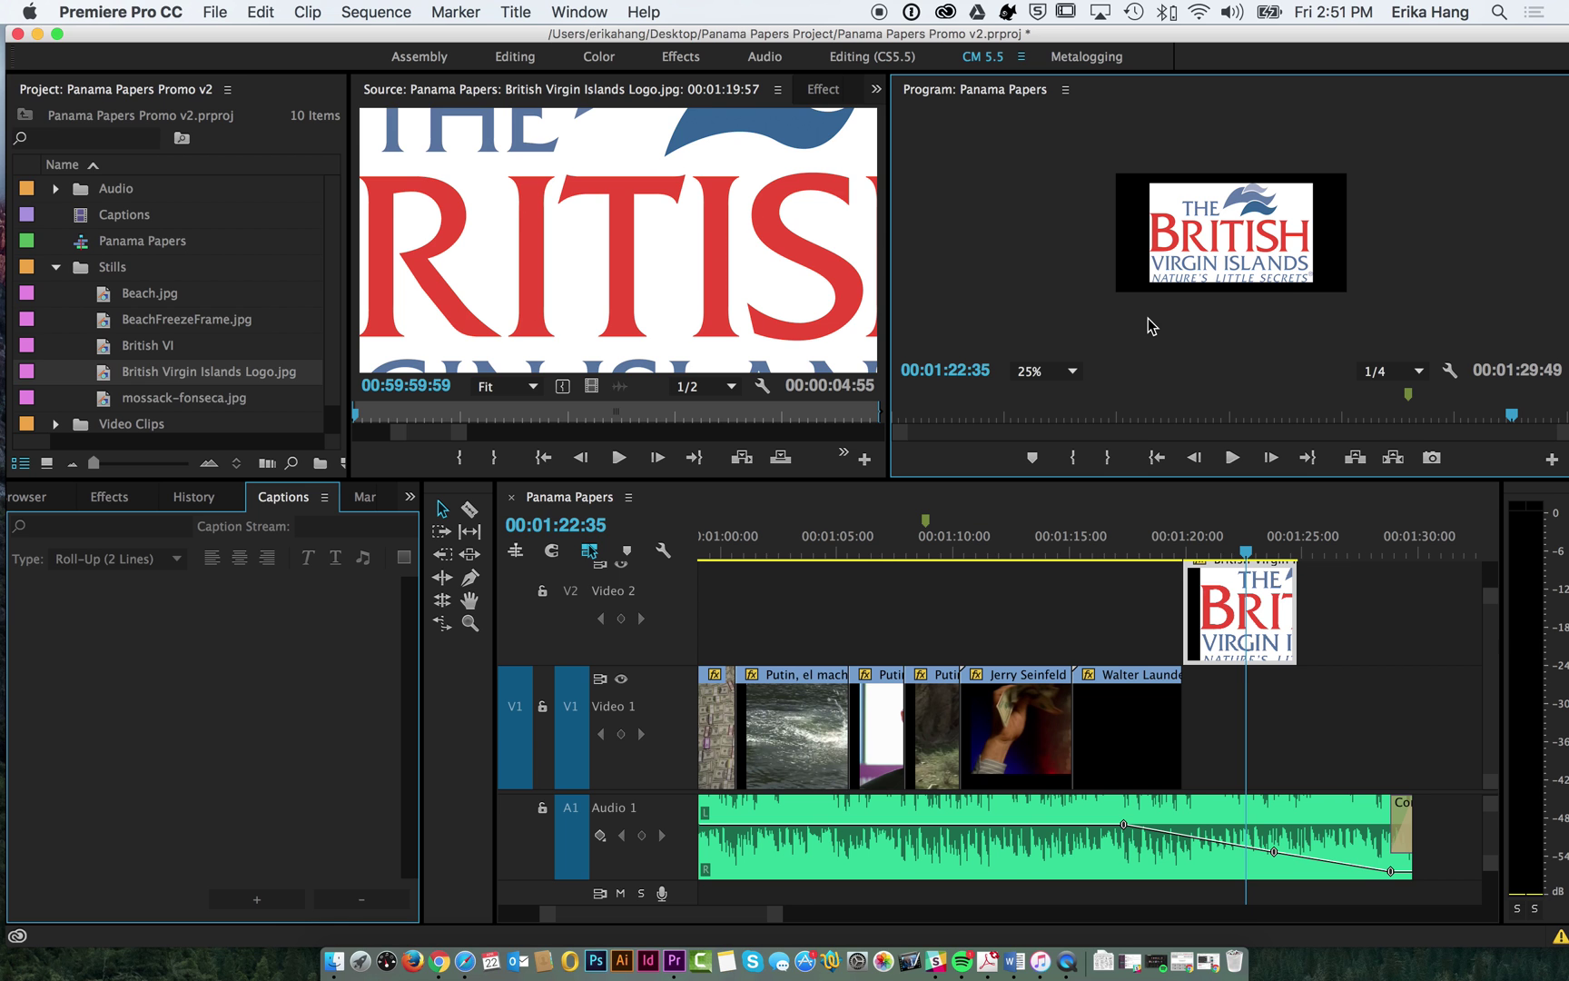
Step: Add the Mossack Fonseca logo right after it on Video 2 and enlarge it to nearly fill the frame
left_click_drag(129, 406, 1417, 590)
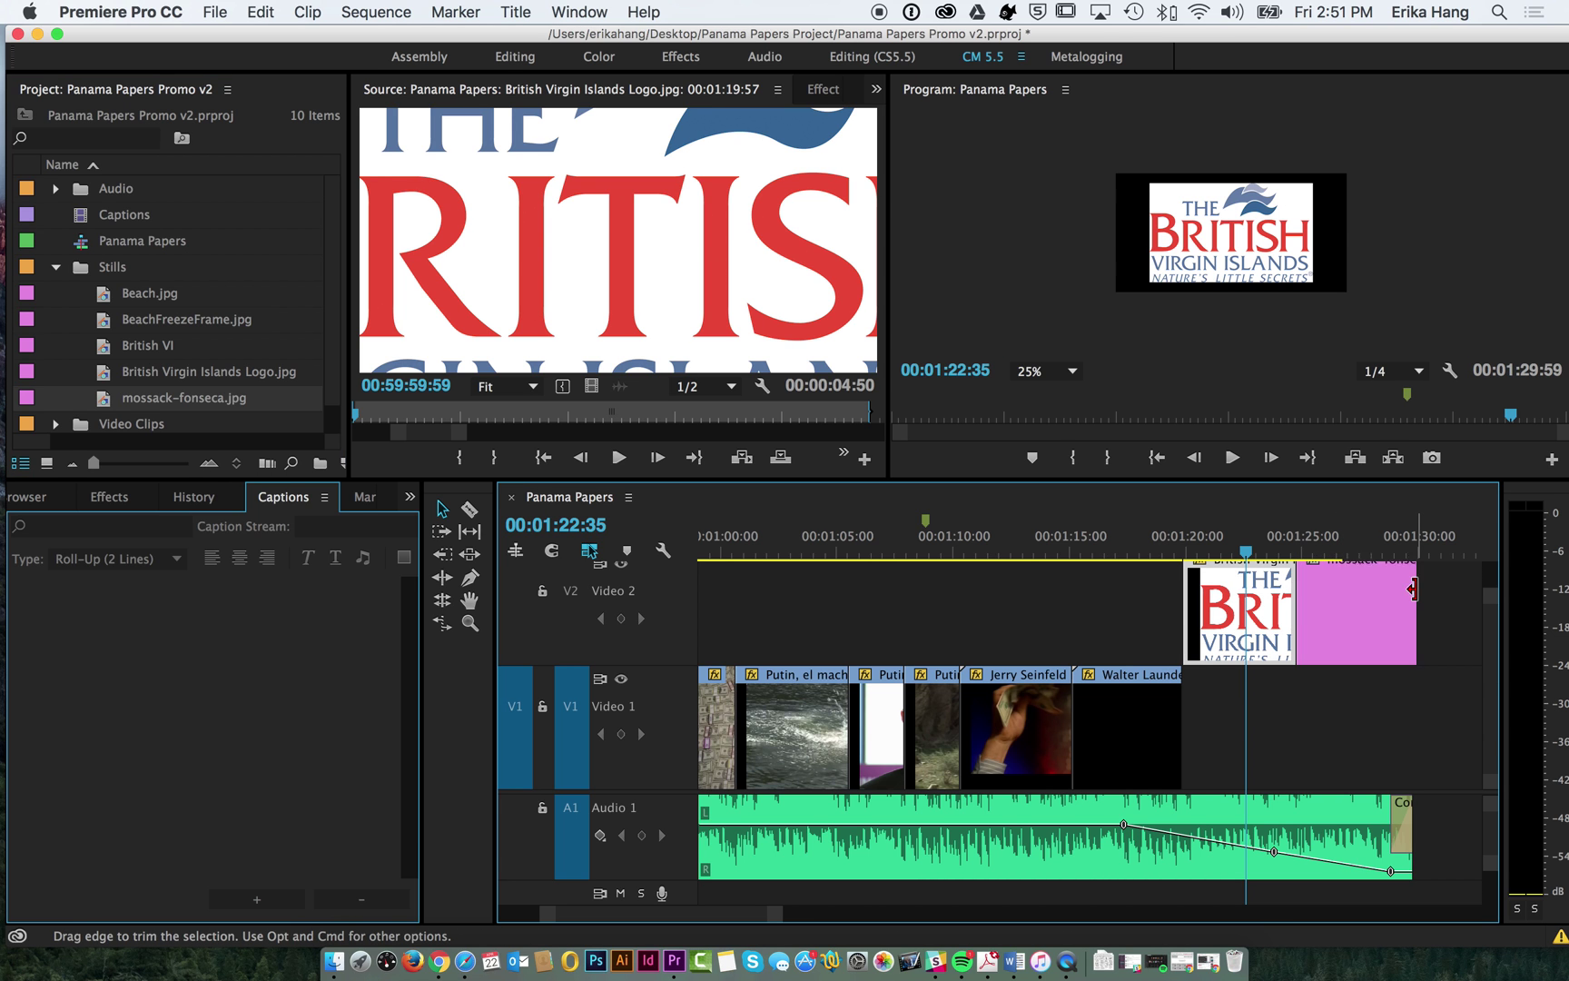
left_click(1345, 545)
left_click(1227, 234)
left_click(1229, 235)
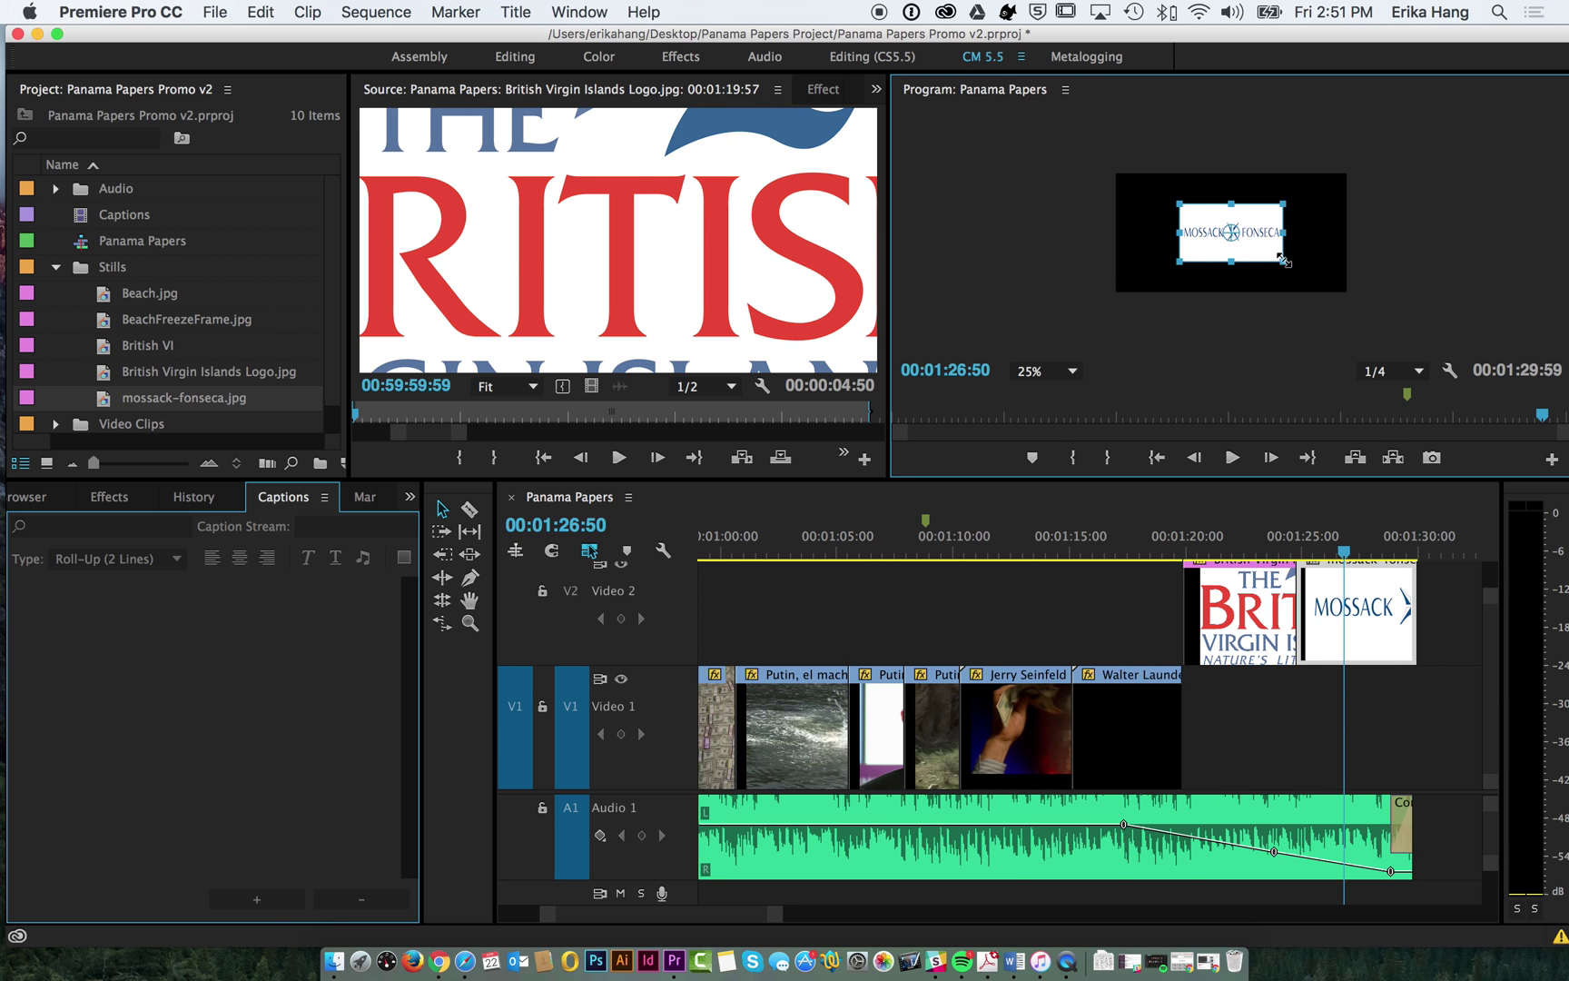
left_click_drag(1284, 260, 1316, 281)
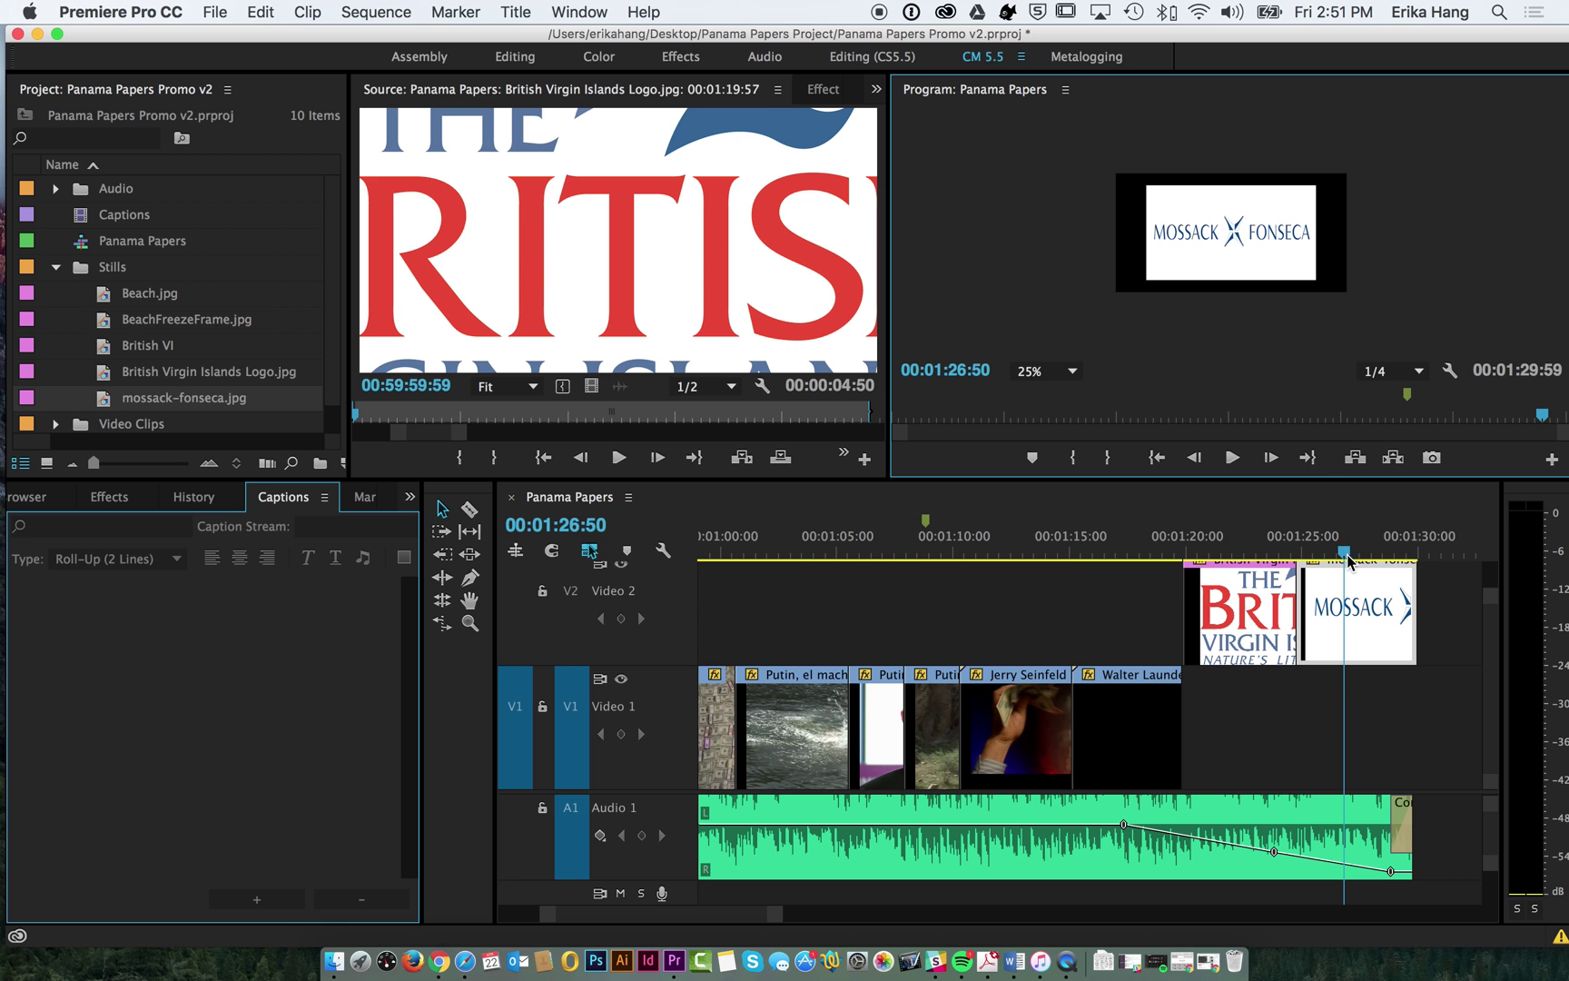
Step: Create a white (FFFFFF) color matte named WhiteBackground and place it on Video 1 under the logos
left_click(214, 12)
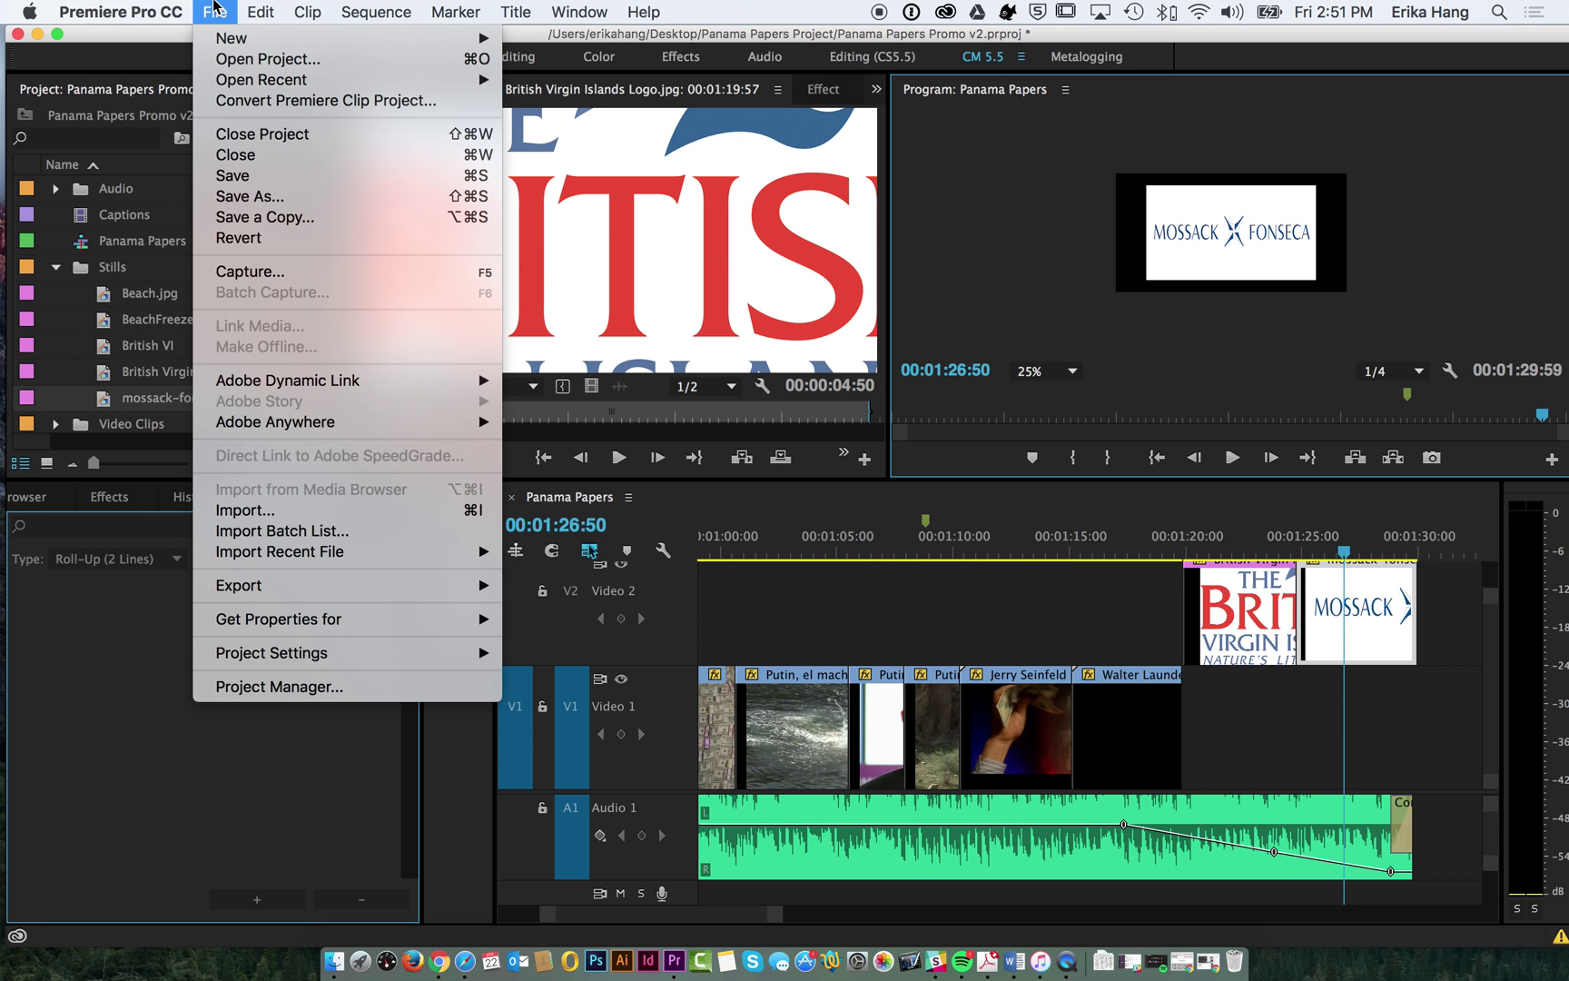
mouse_move(230, 40)
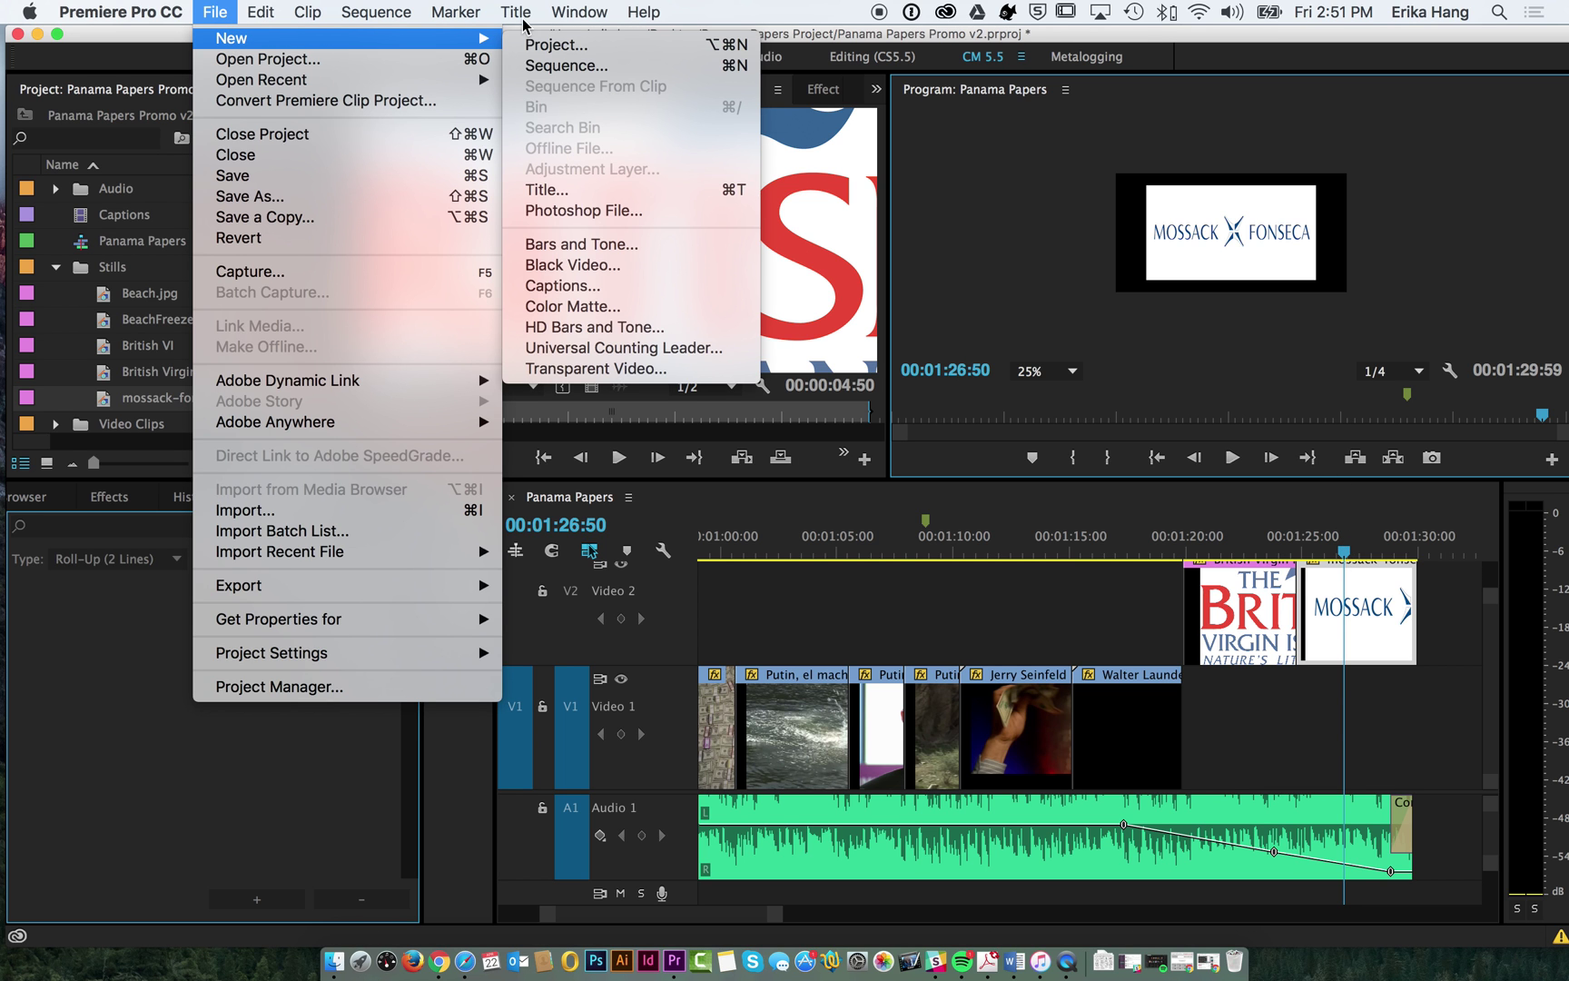
left_click(536, 306)
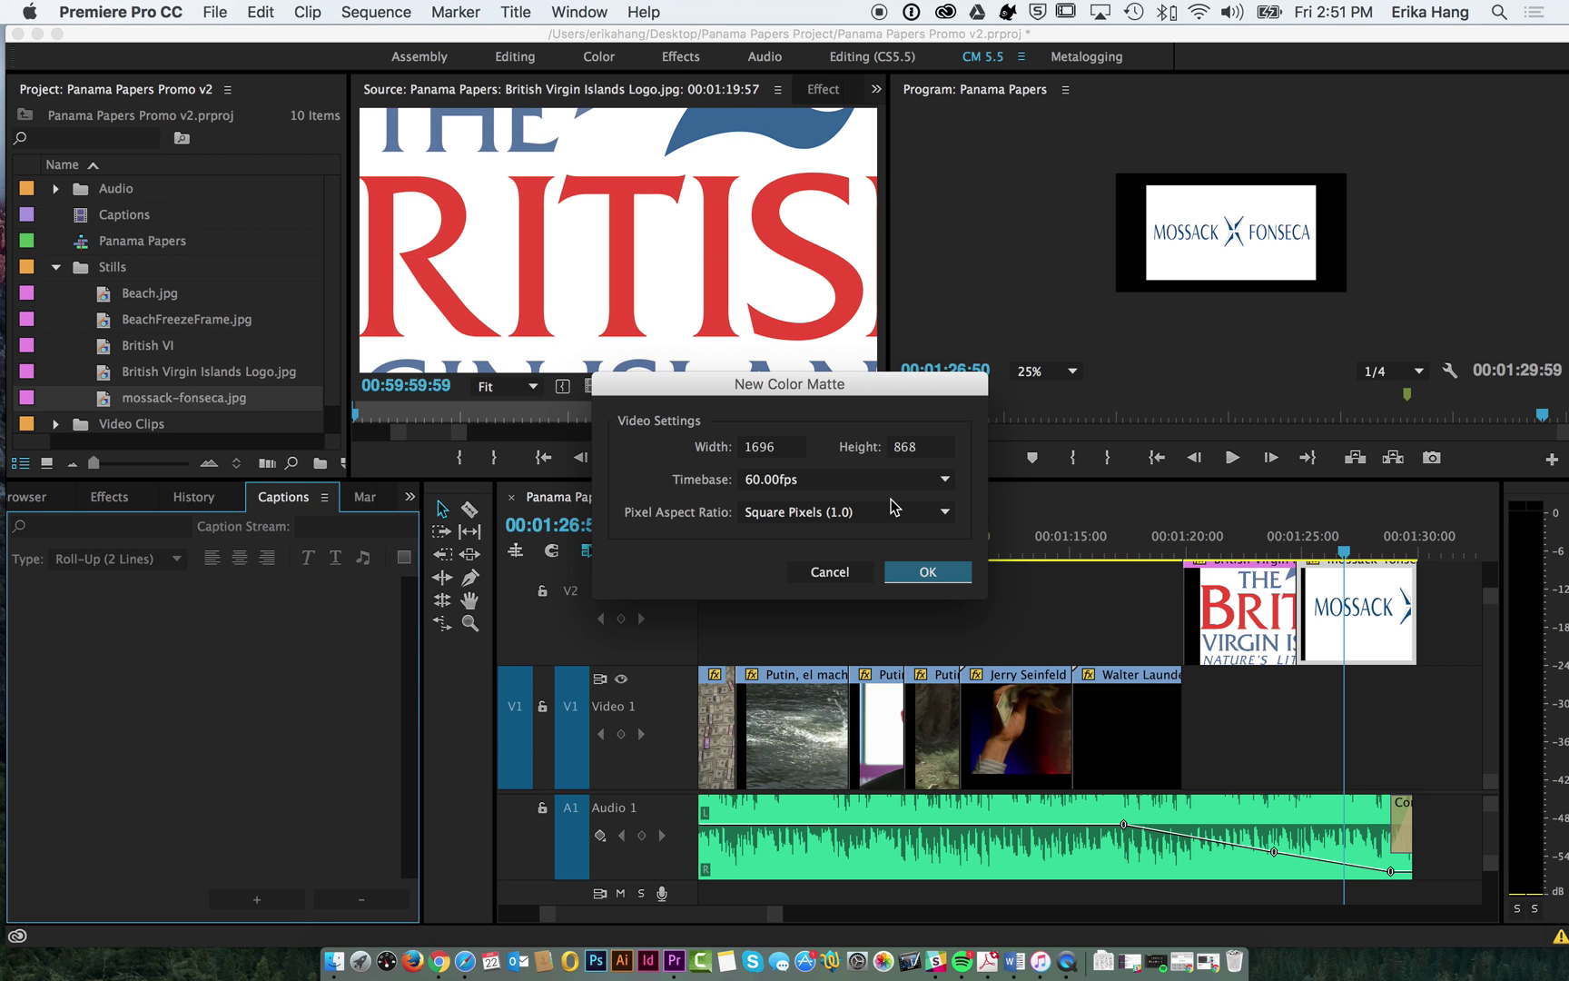
left_click(928, 571)
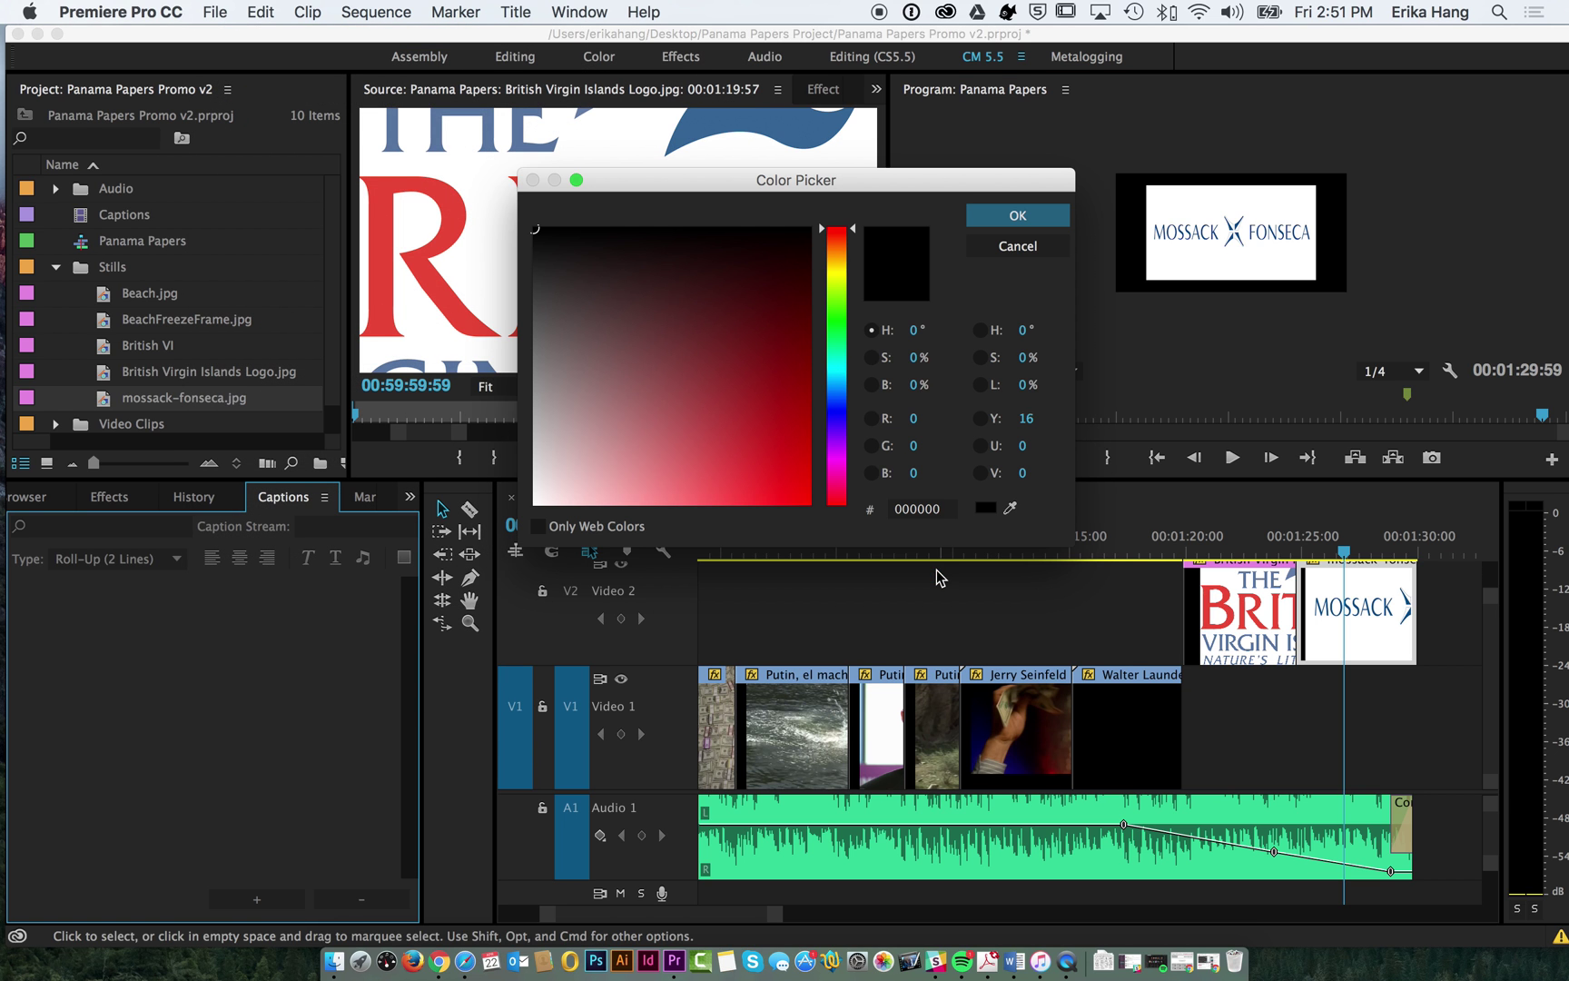
left_click_drag(683, 406, 515, 524)
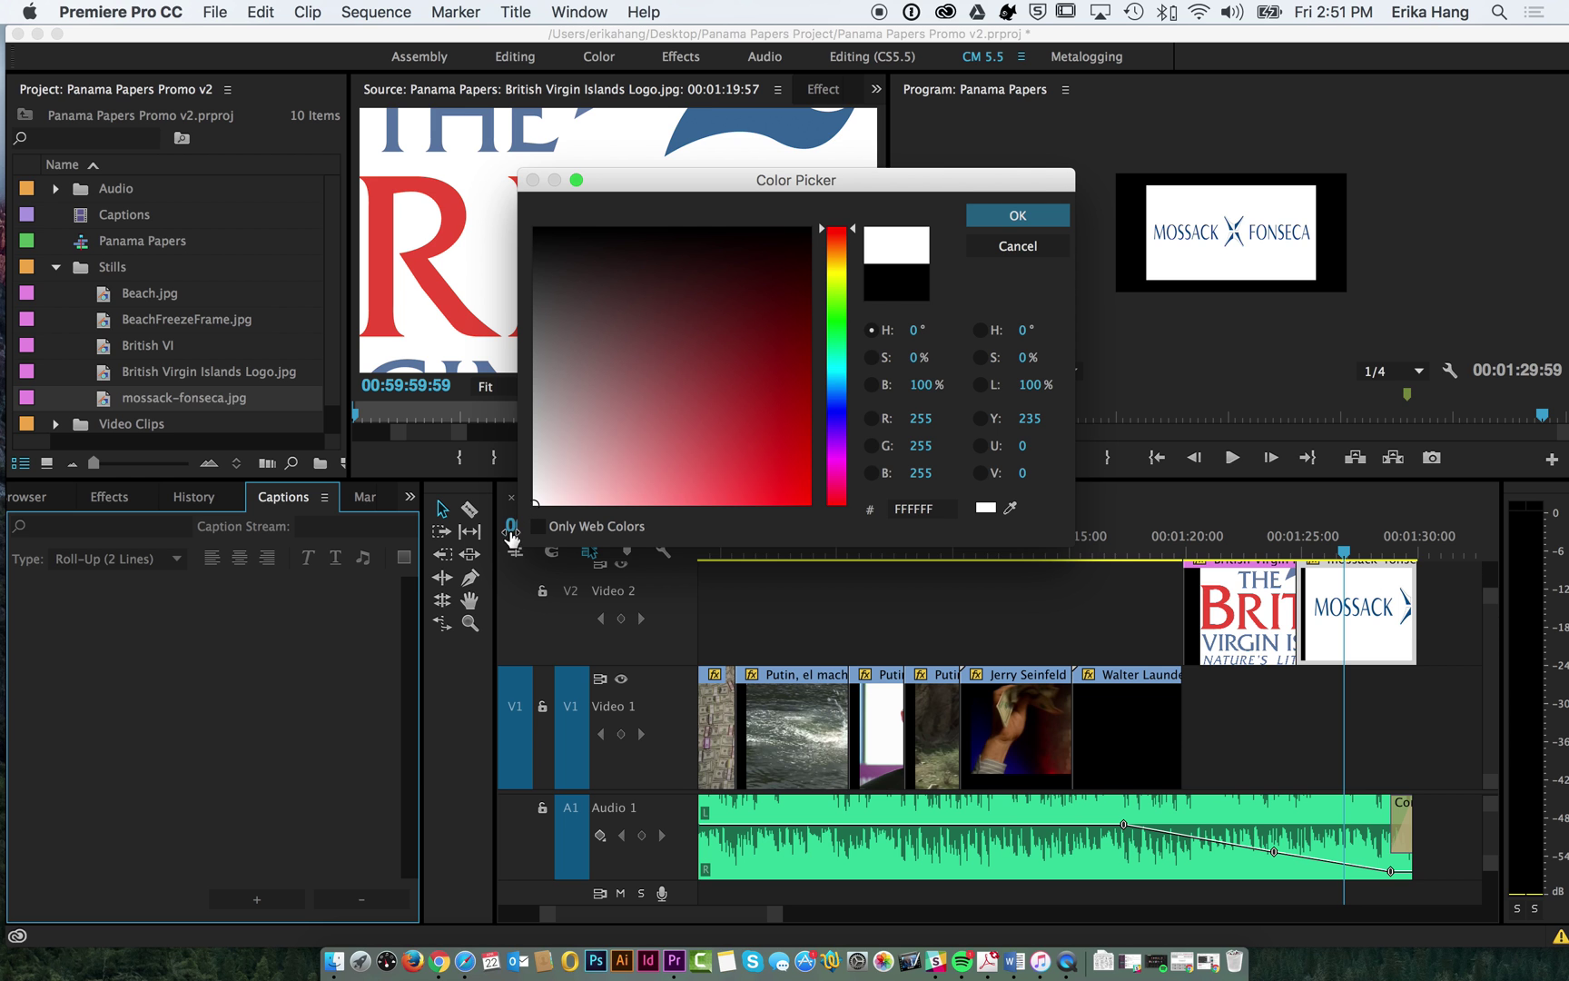
left_click(1008, 218)
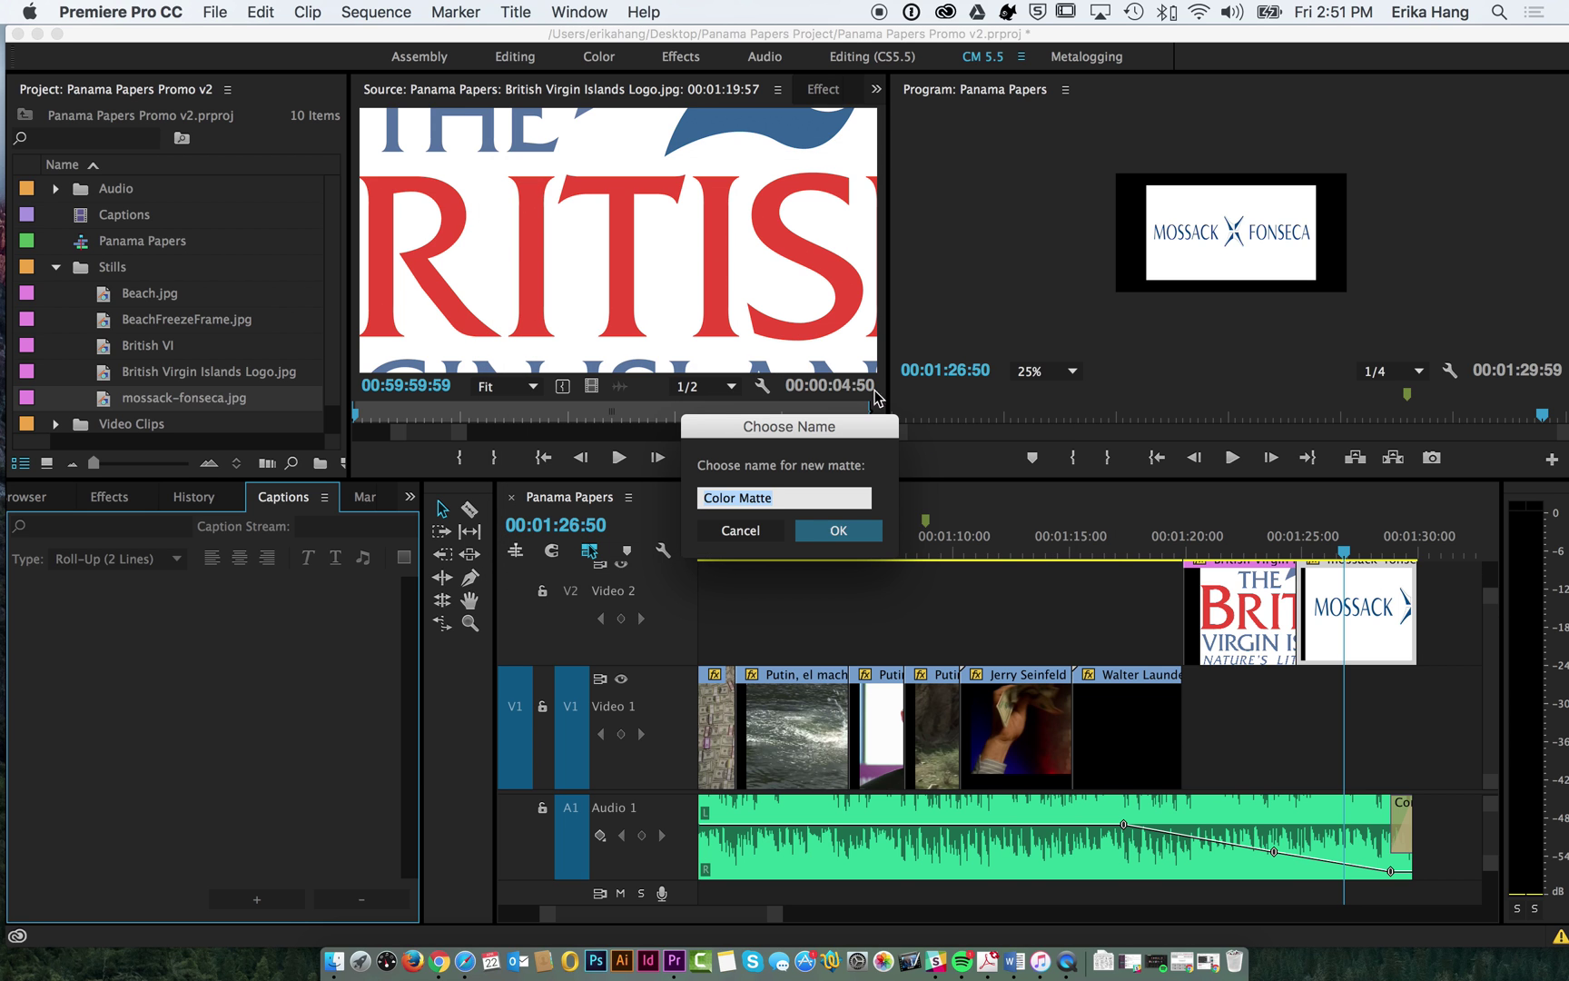
type("WhiteBackground")
key("Return")
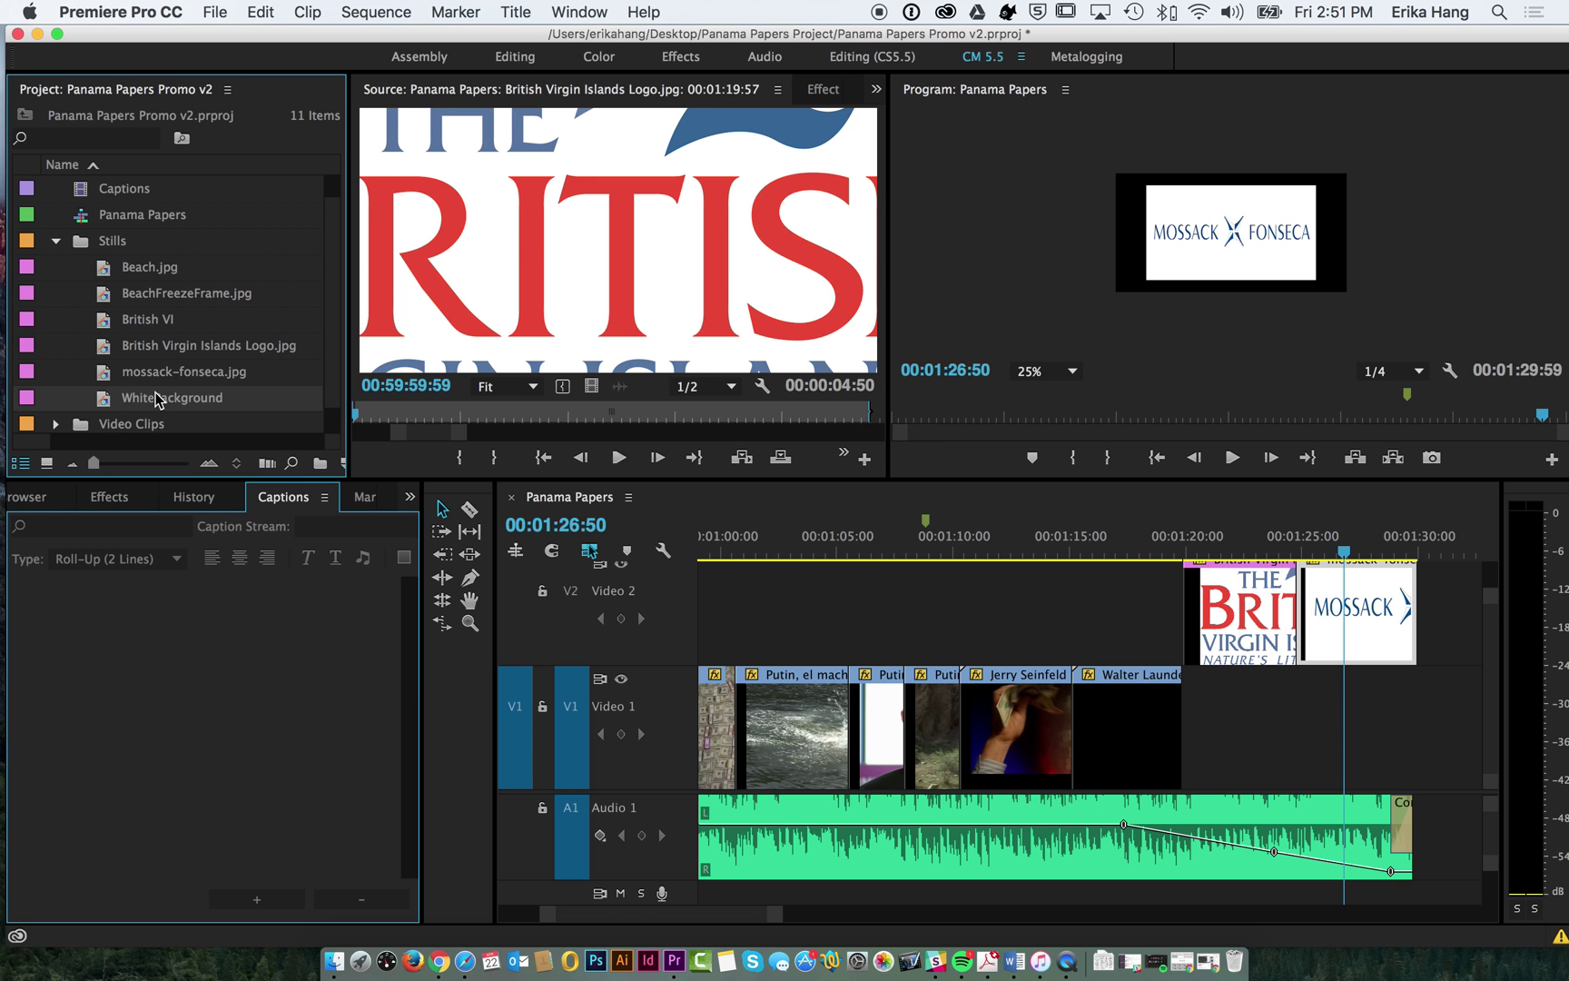
left_click_drag(157, 400, 1414, 689)
Step: Extend the WhiteBackground matte under both logo cards and play back the end cards
left_click(1213, 541)
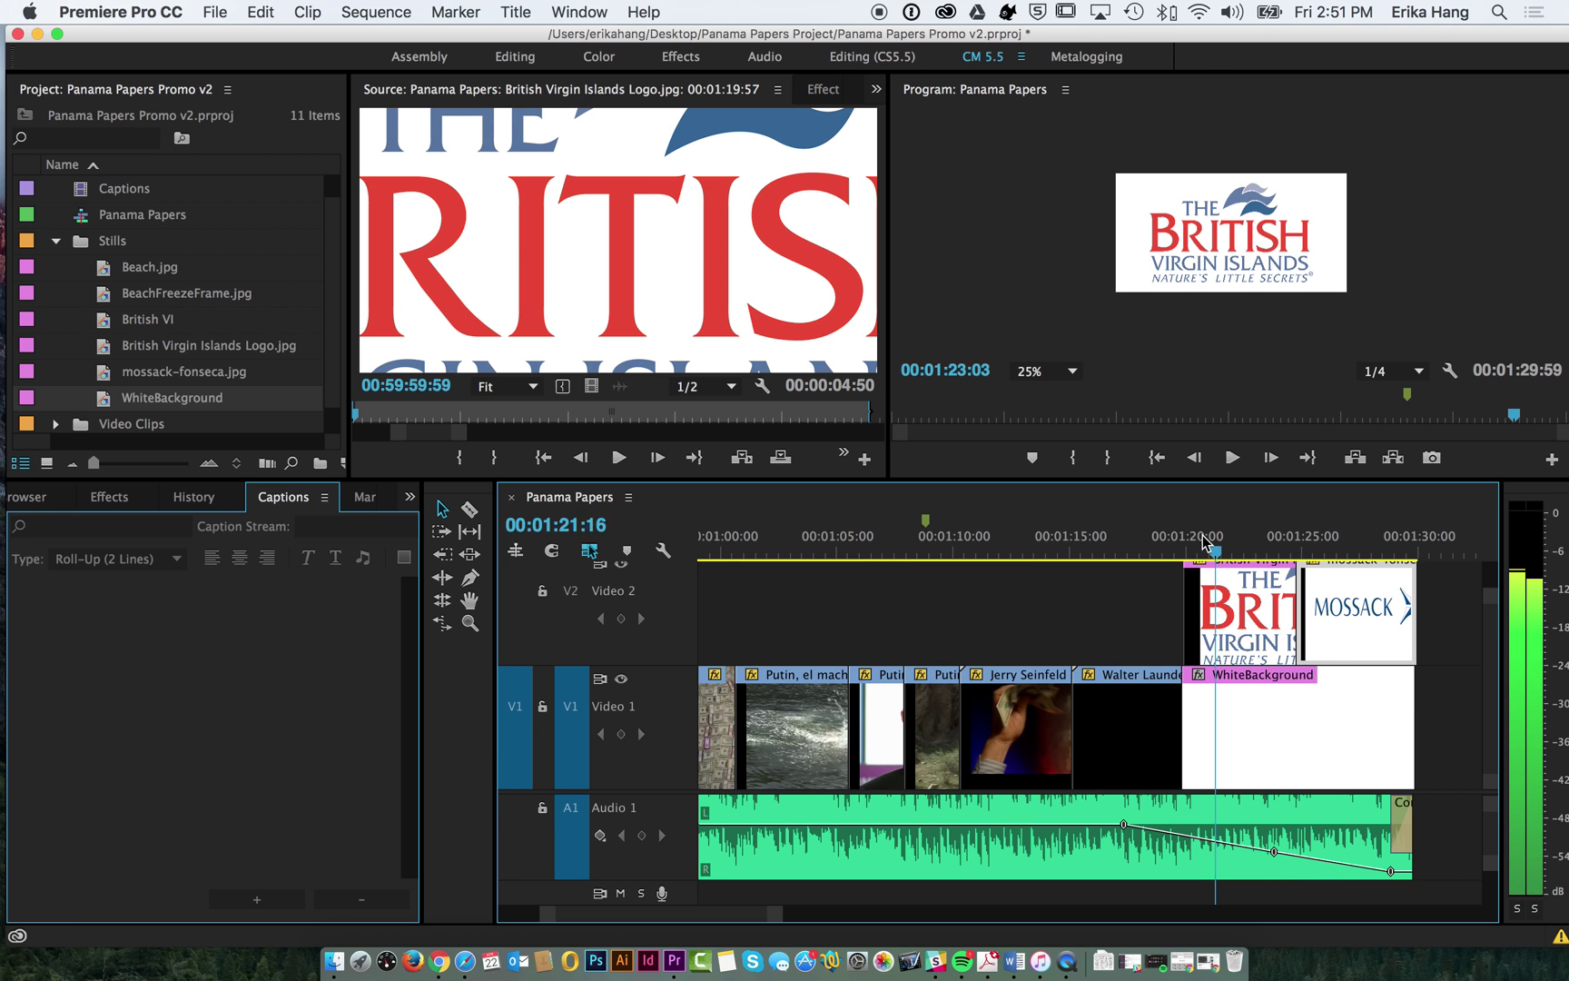
left_click(1166, 541)
key("space")
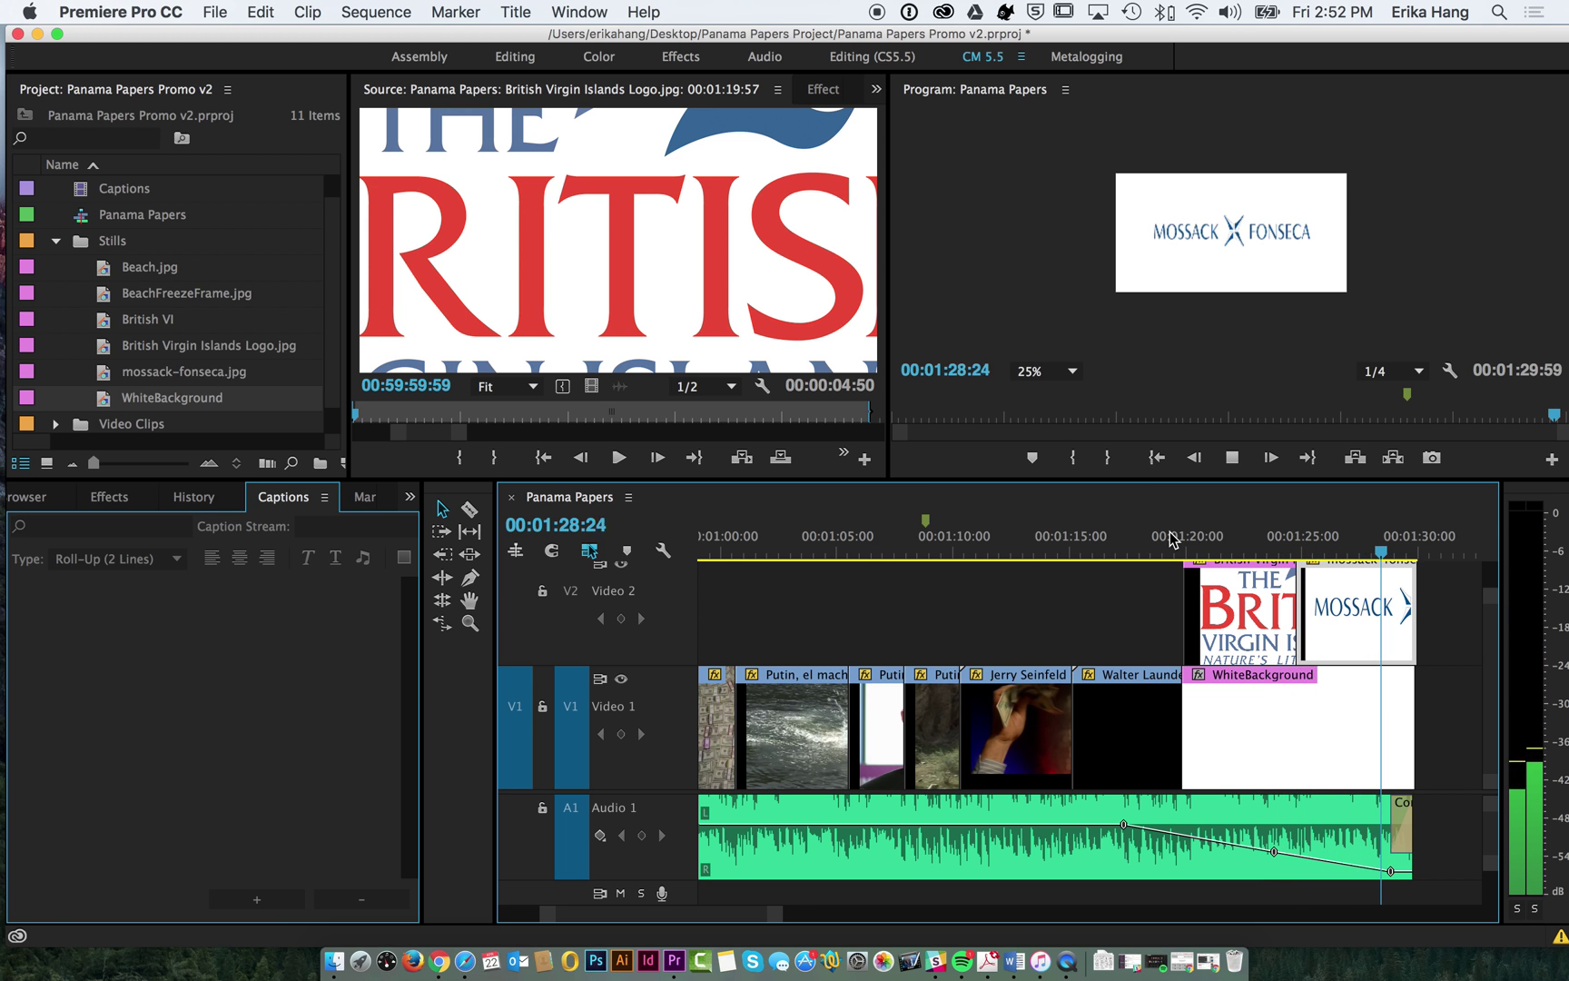
key("space")
Step: Add Cross Dissolves at the start of the BVI logo, between the logos, and after Mossack Fonseca
left_click(109, 497)
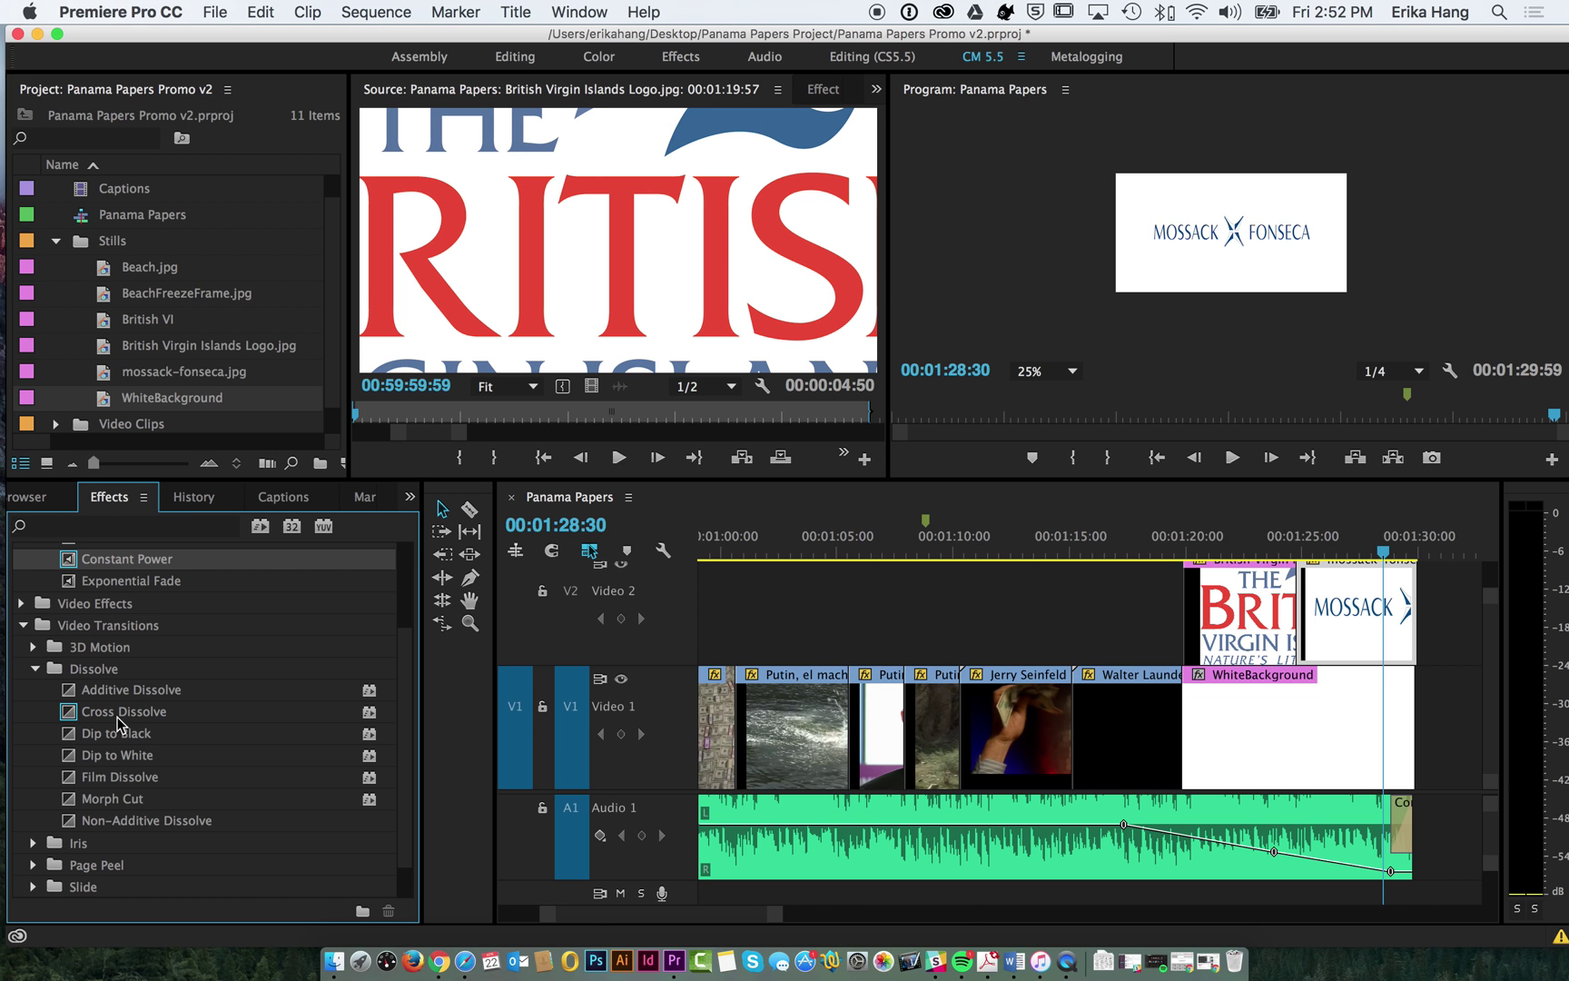
left_click_drag(118, 711, 1189, 626)
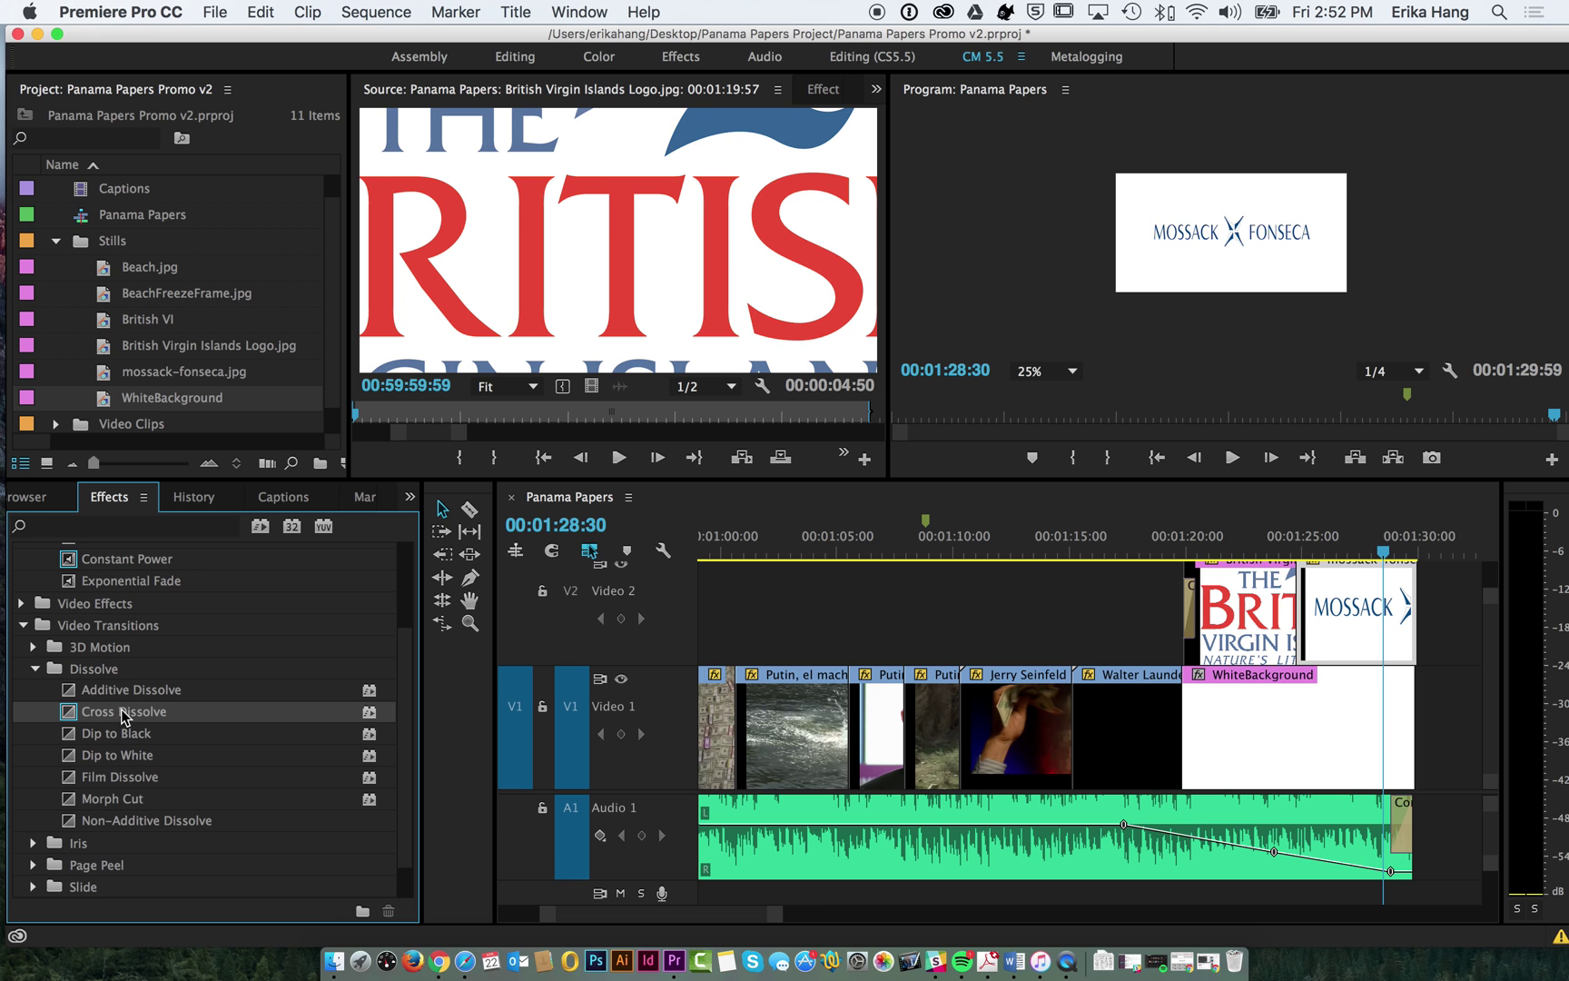
left_click_drag(127, 713, 1312, 586)
left_click_drag(152, 714, 1412, 626)
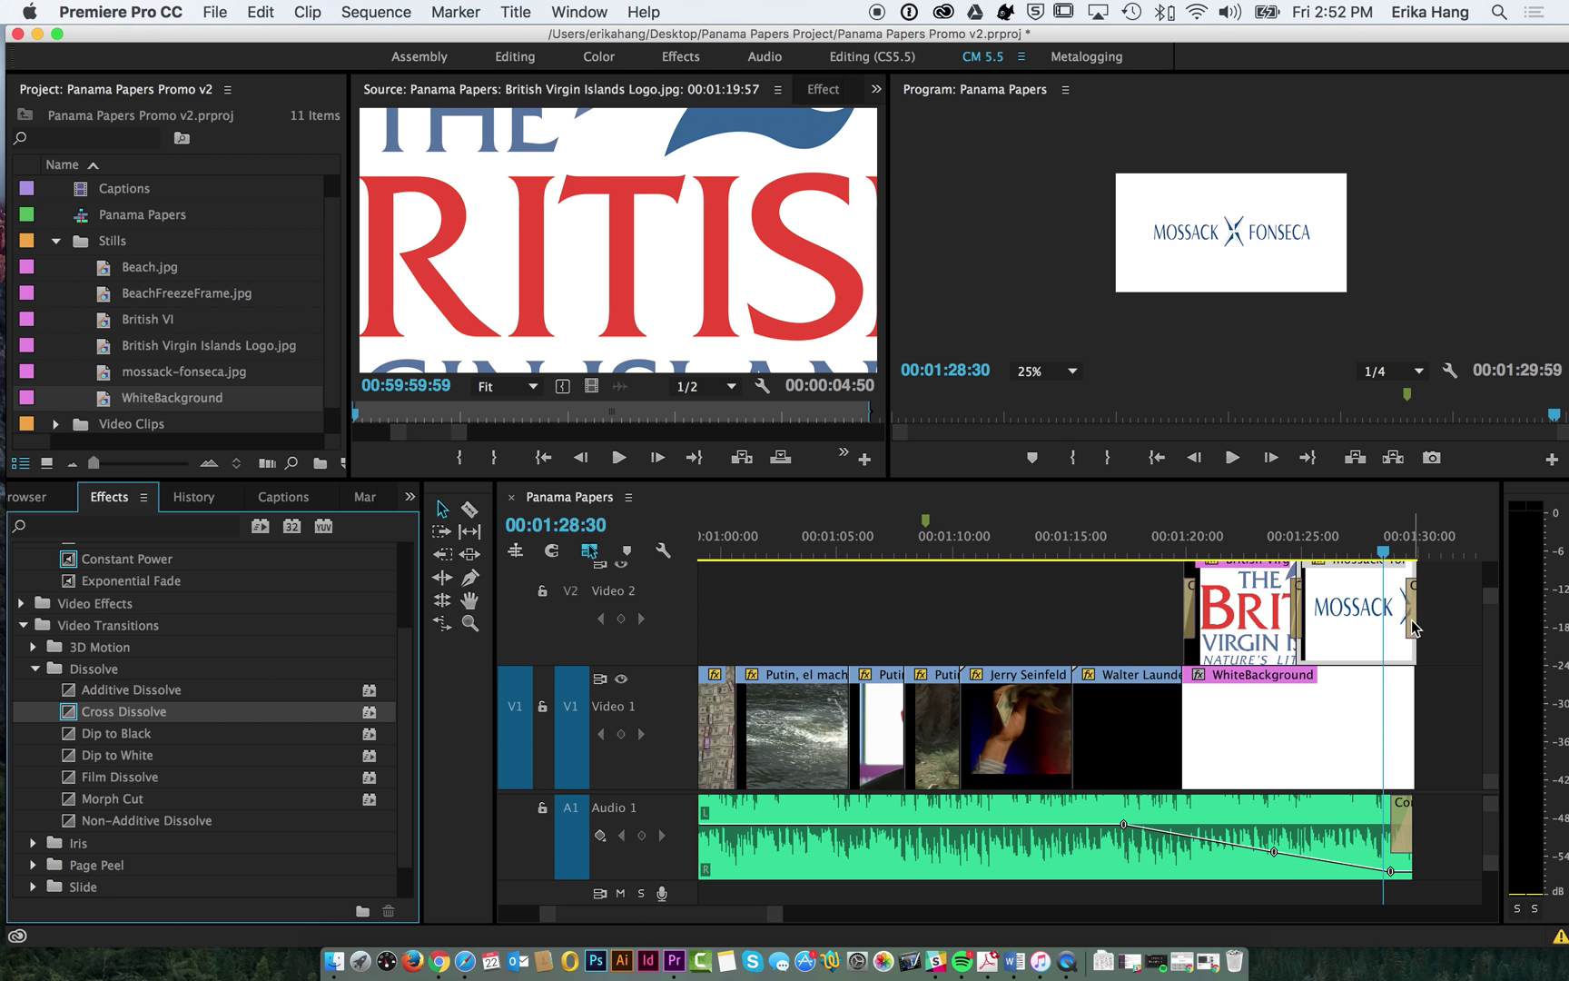
Step: Scrub through the fade into the BVI logo, then return the playhead to the Putin clip
left_click(1231, 548)
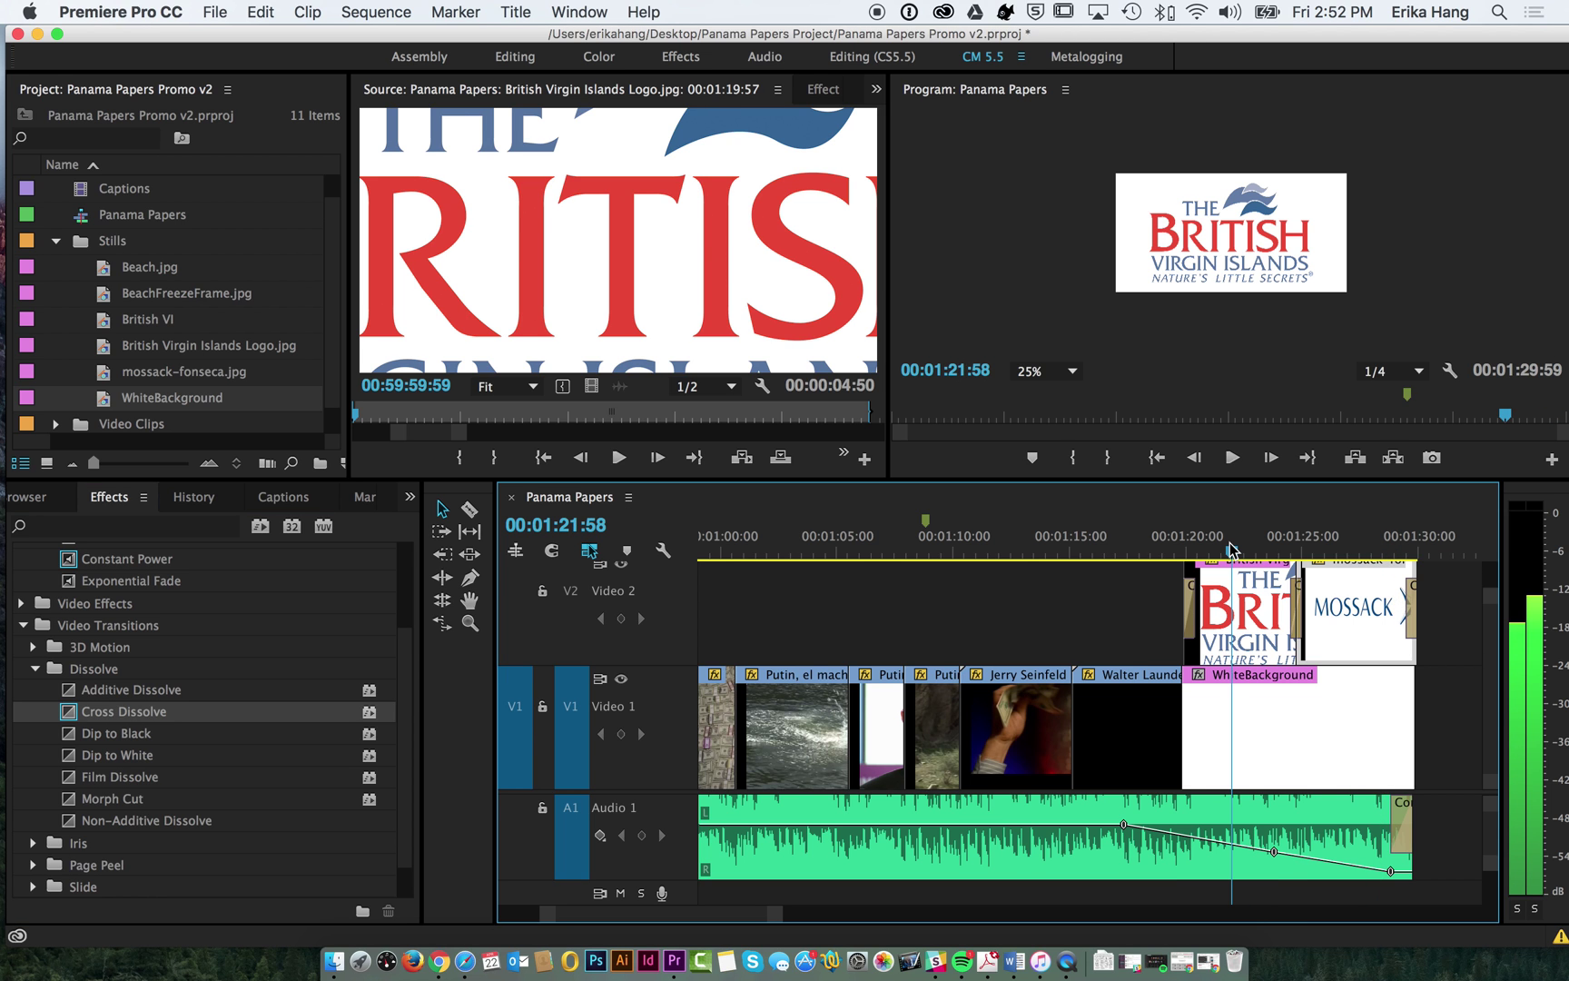
mouse_move(1230, 548)
left_mouse_down()
mouse_move(1162, 549)
mouse_move(1229, 545)
left_mouse_up()
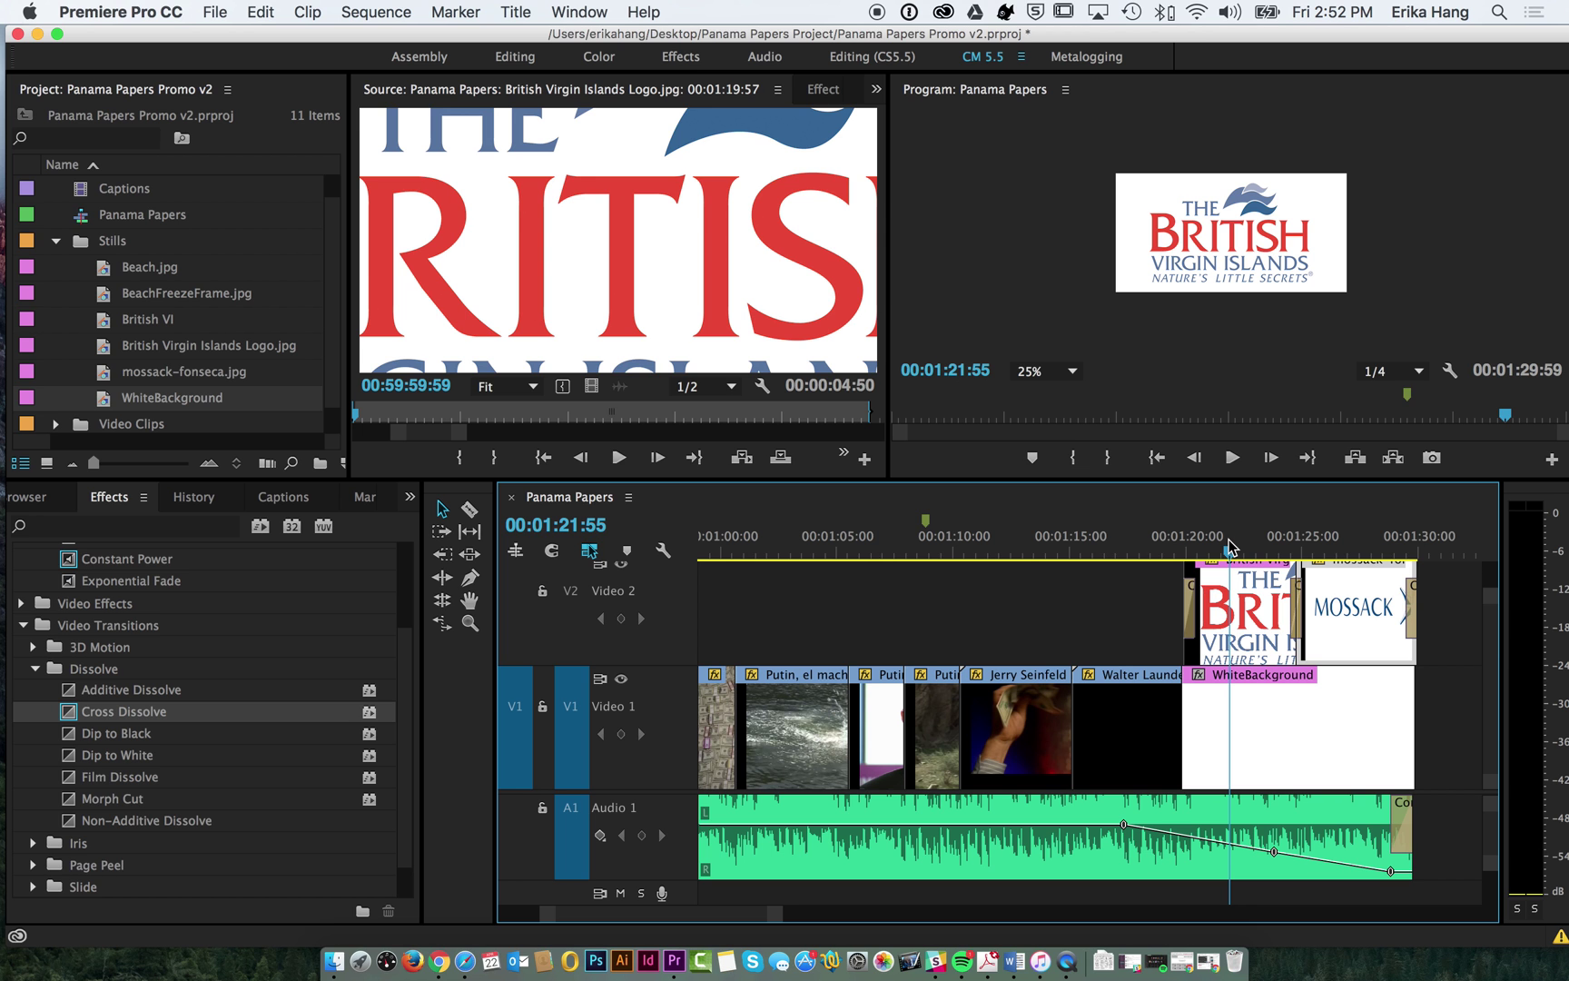
left_click_drag(1231, 547, 755, 546)
scroll(859, 589, "up", 5)
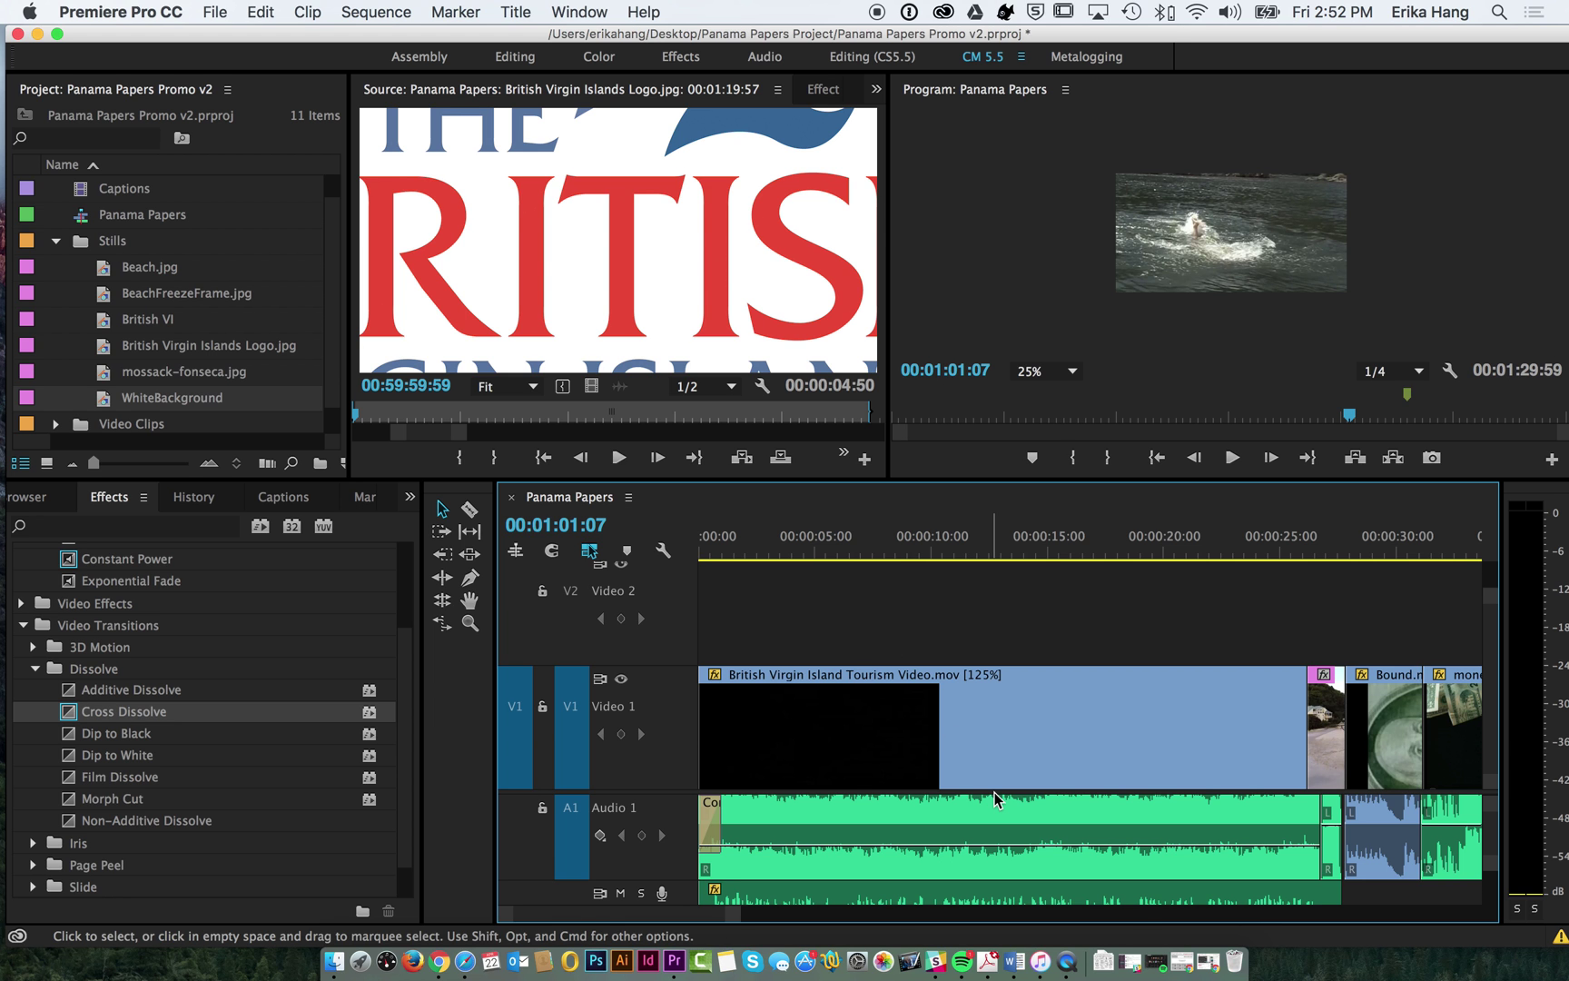
scroll(994, 791, "down", 5)
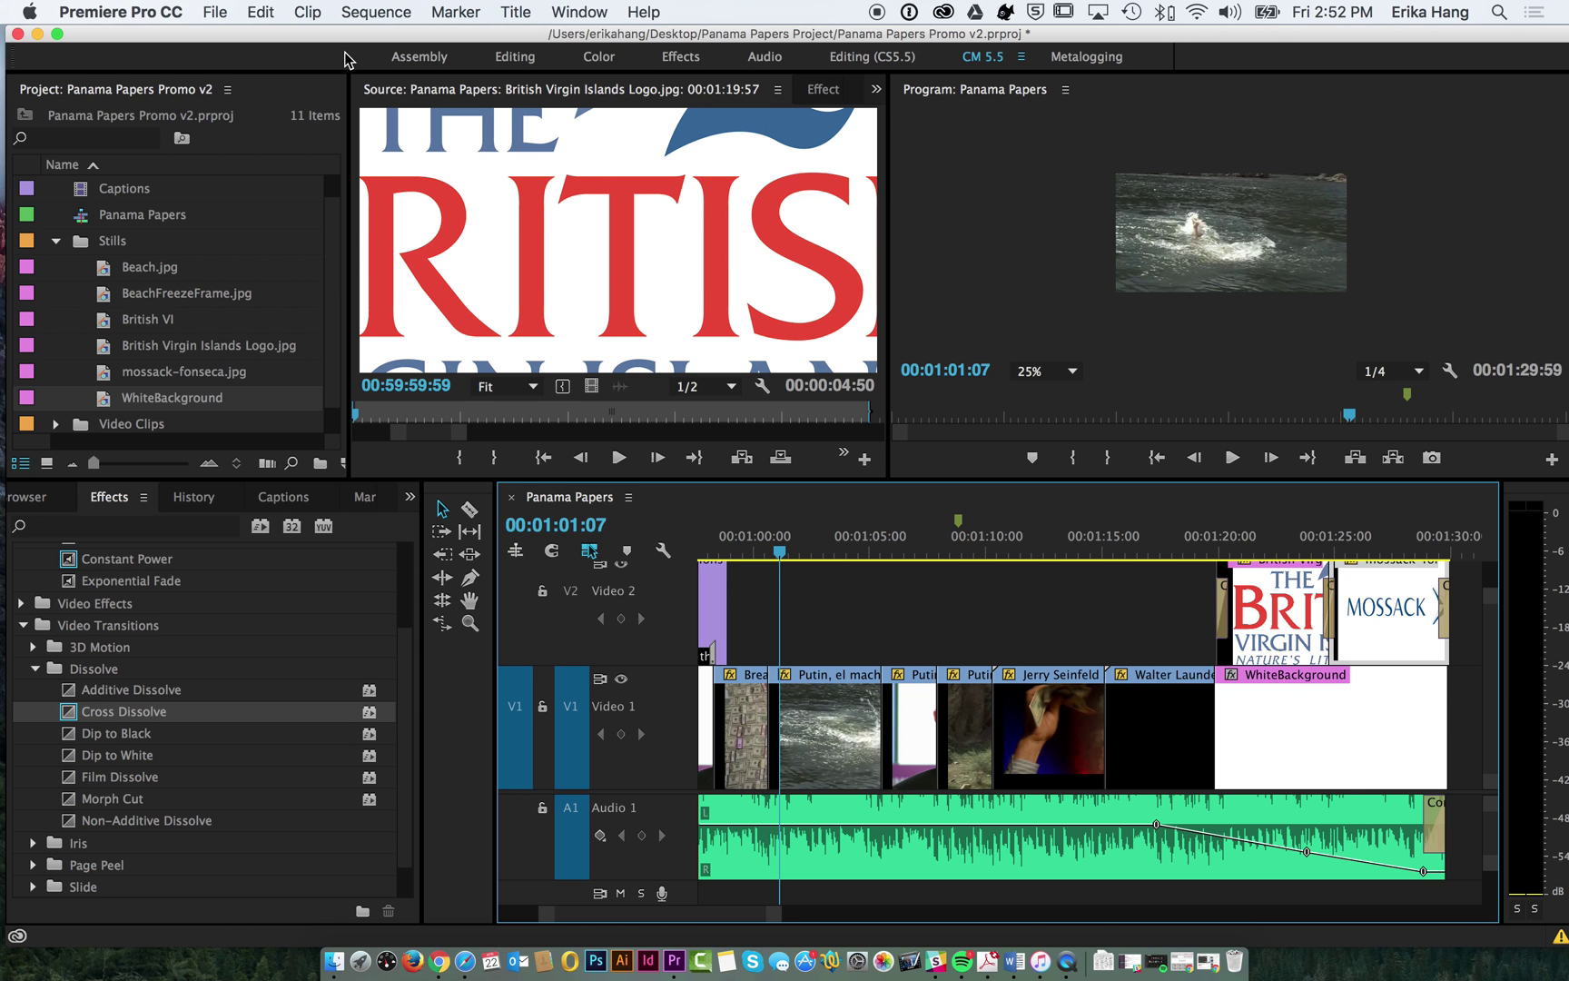
Step: Open Export Settings and apply the YouTube 1080p HD preset
left_click(212, 11)
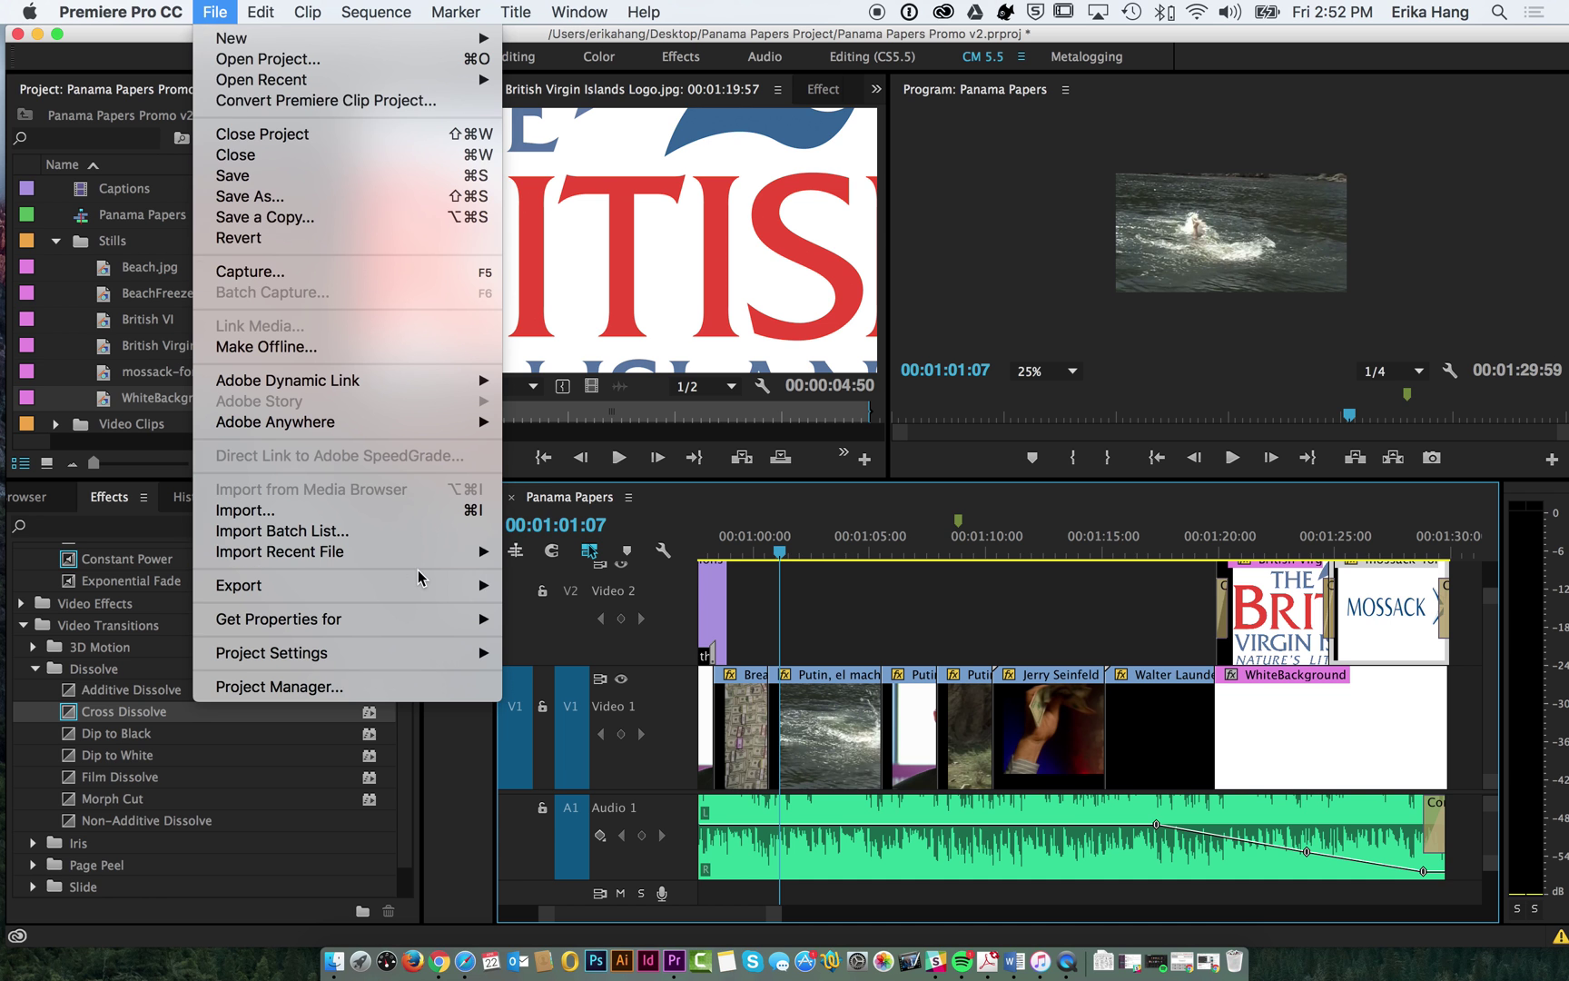
mouse_move(420, 577)
left_click(541, 586)
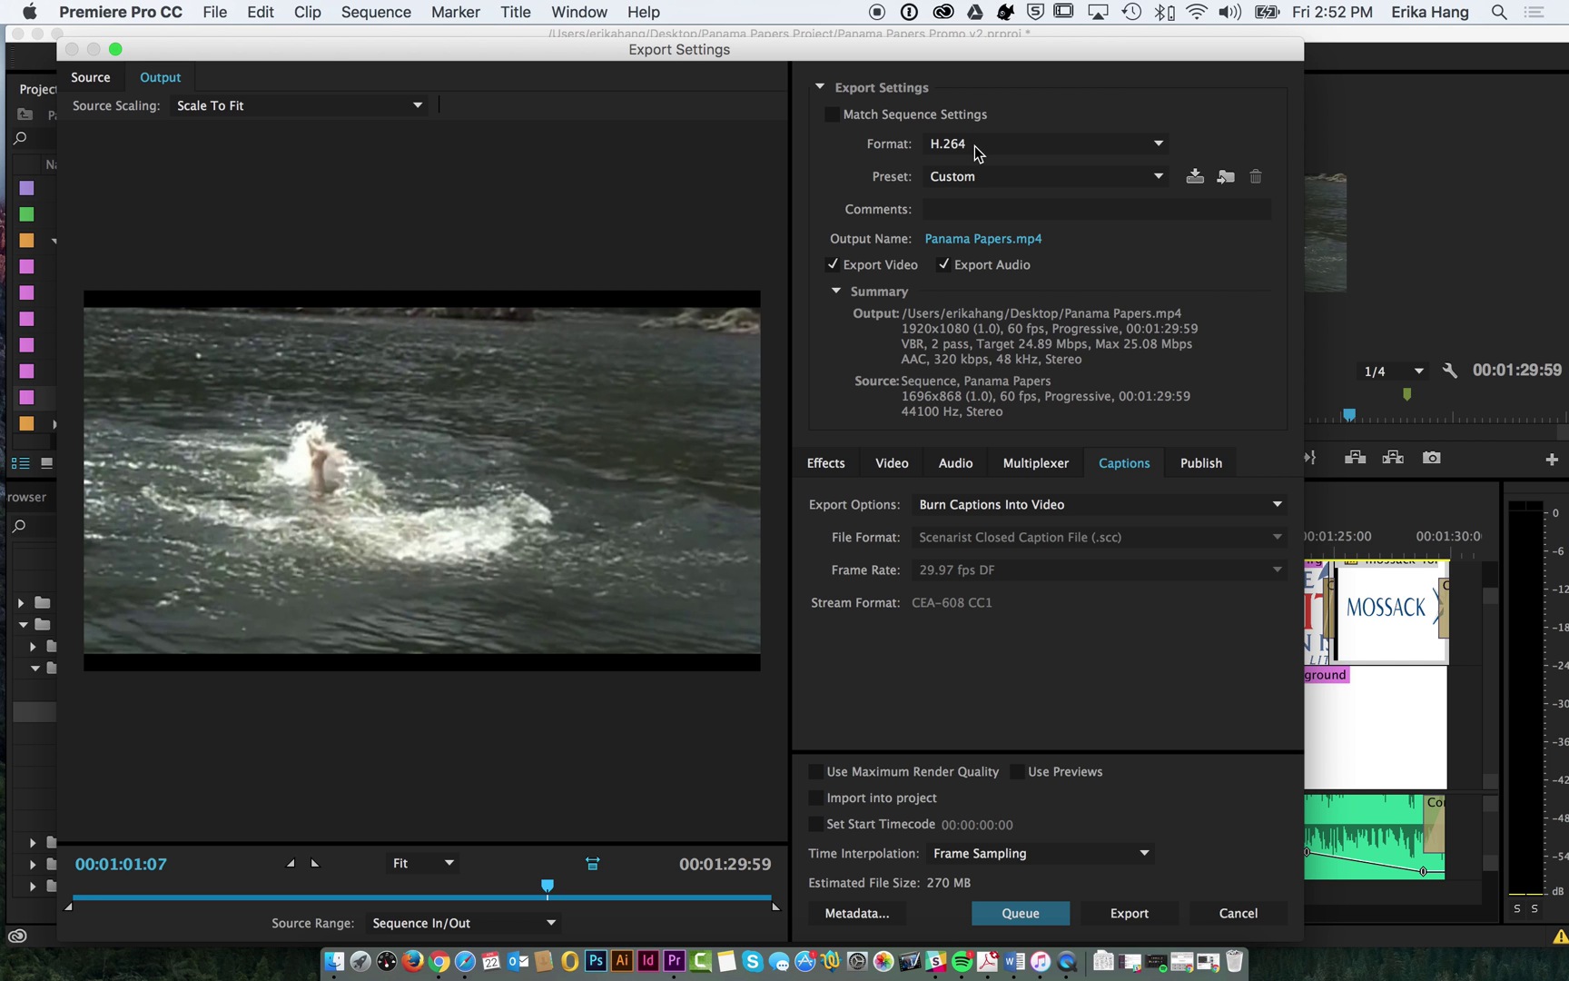
left_click(983, 179)
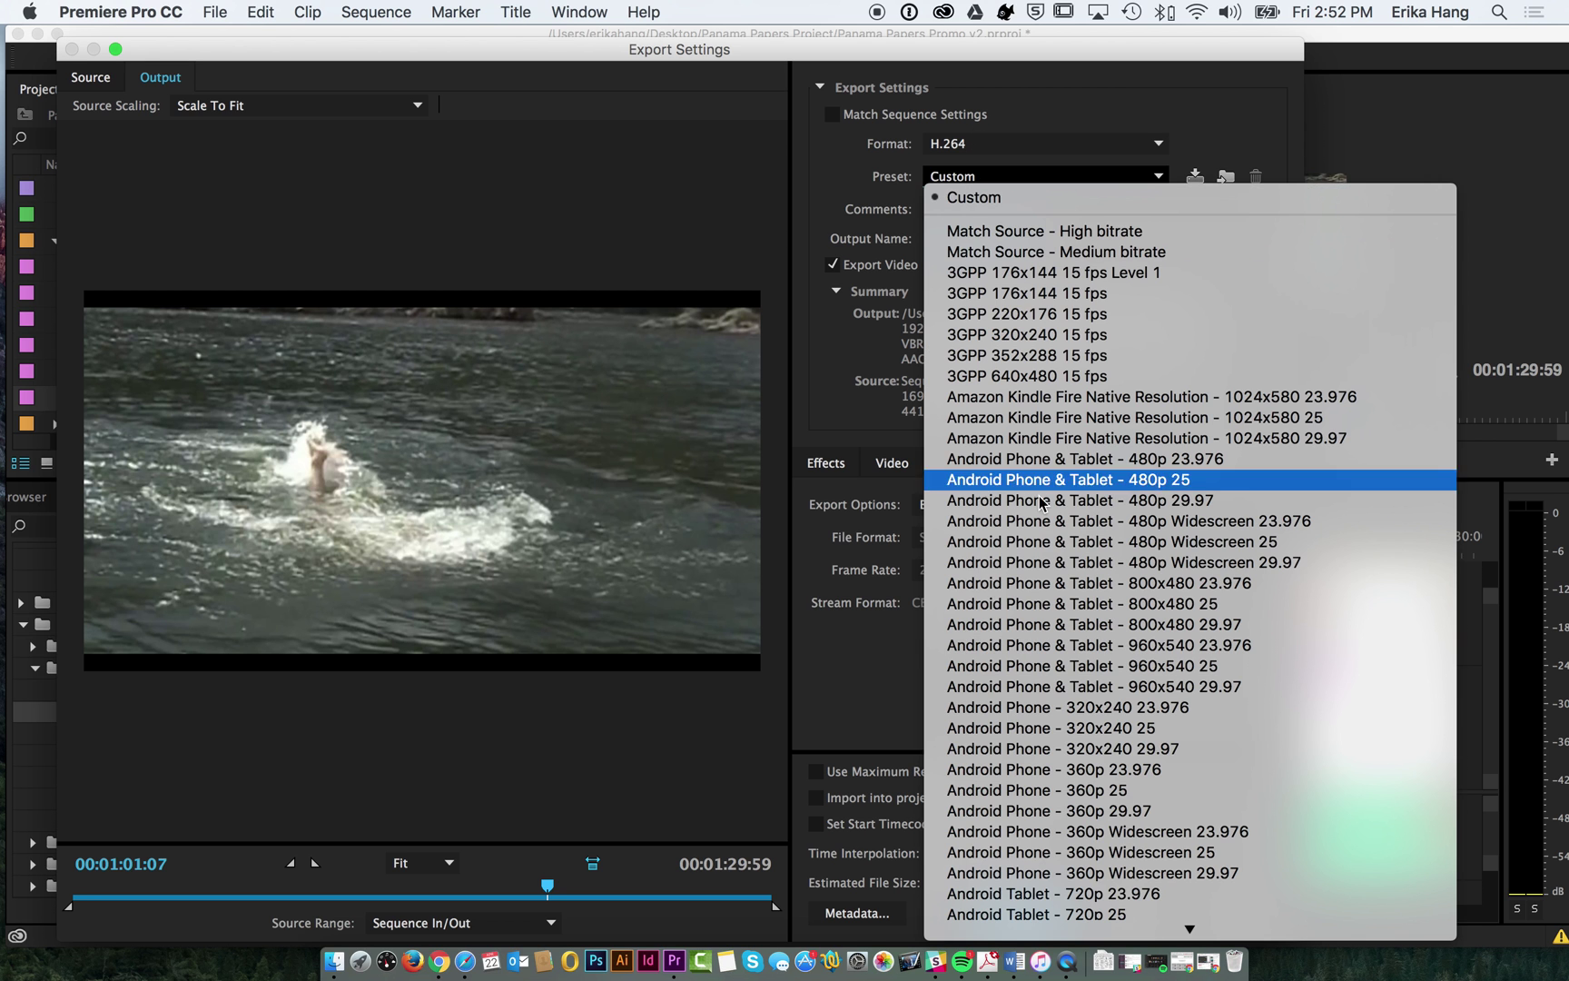
scroll(1053, 552, "down", 10)
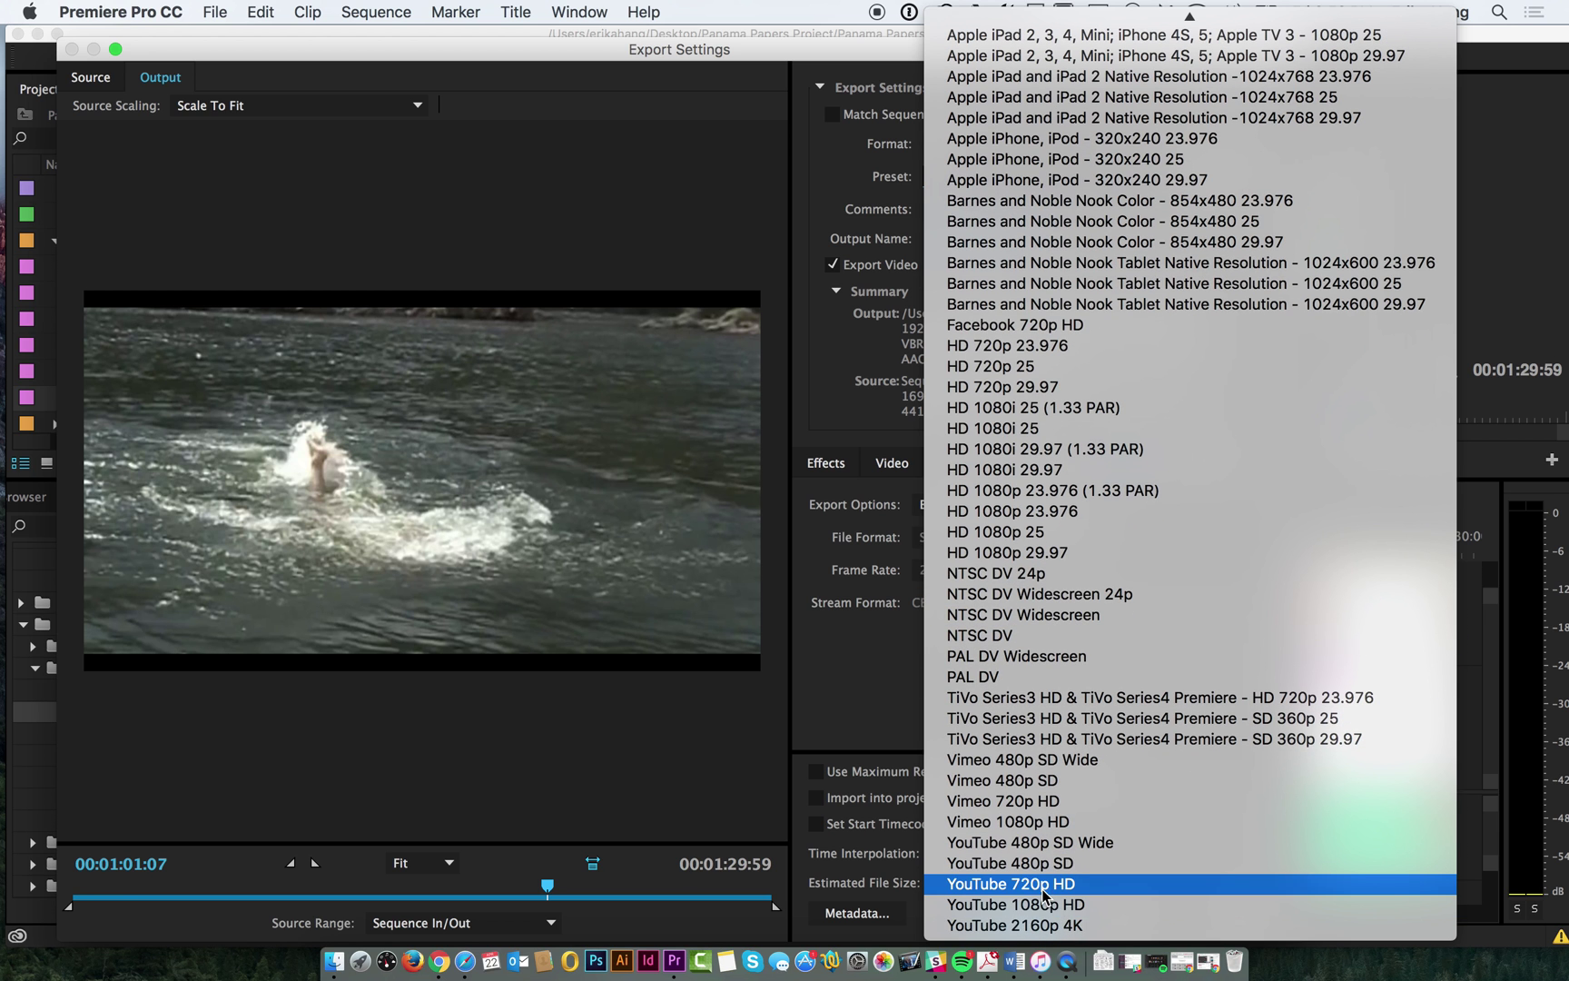
left_click(1046, 904)
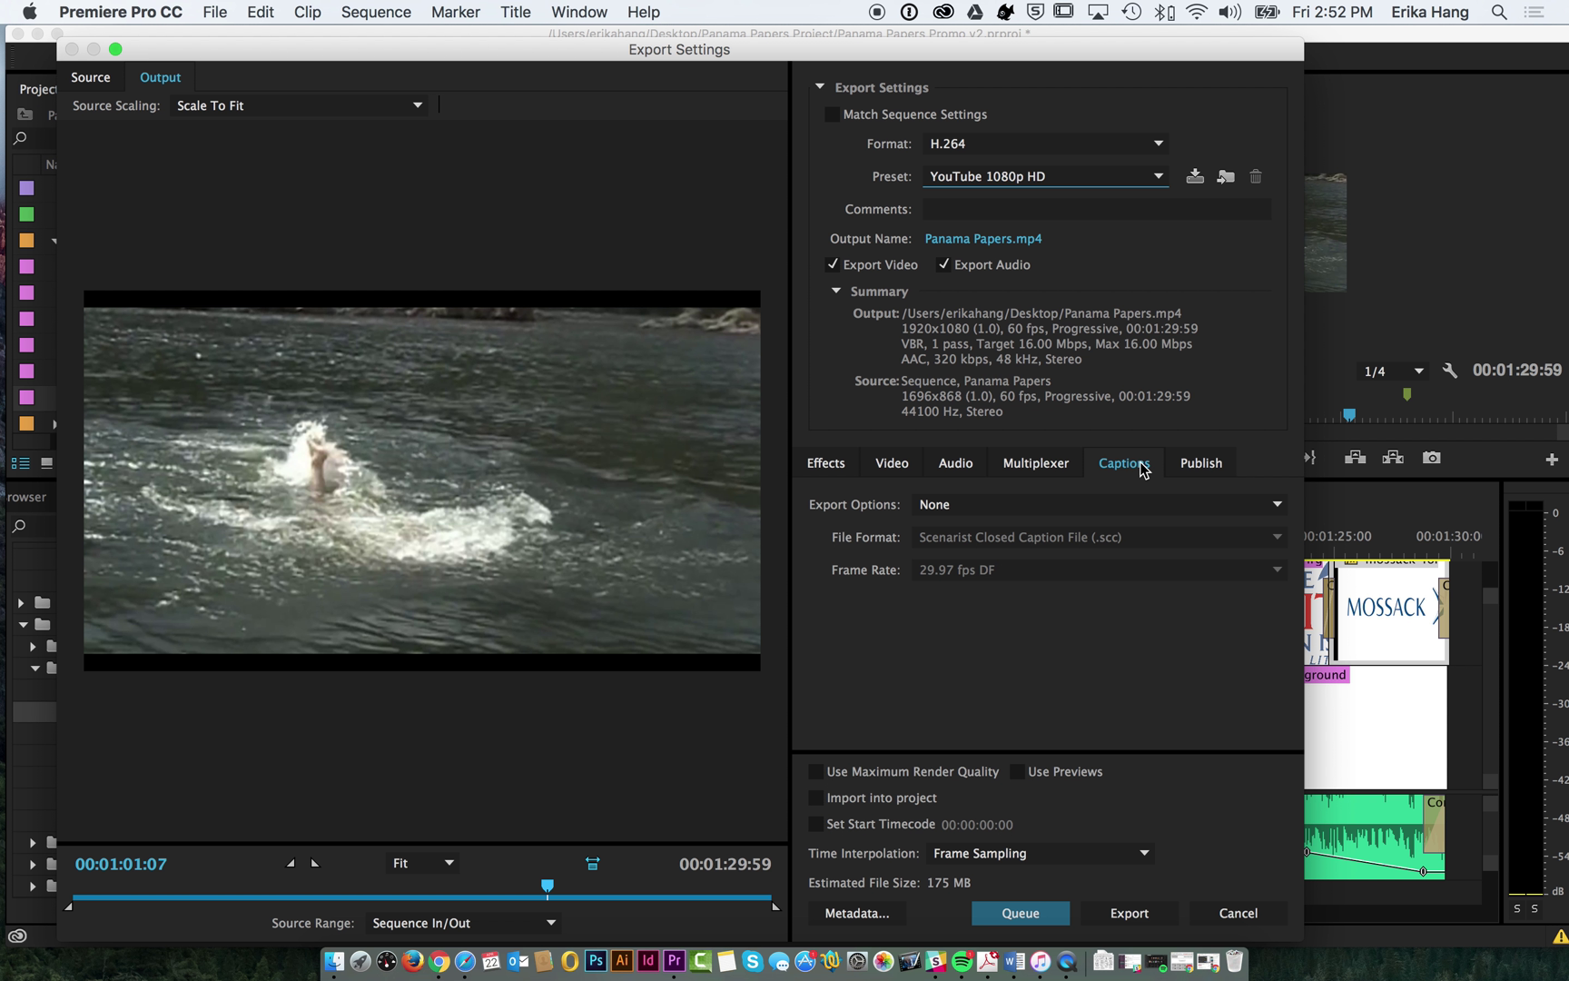
Step: Set caption export to Burn Captions Into Video and check the Panama Papers output location
left_click(841, 465)
left_click(1122, 466)
left_click(1074, 504)
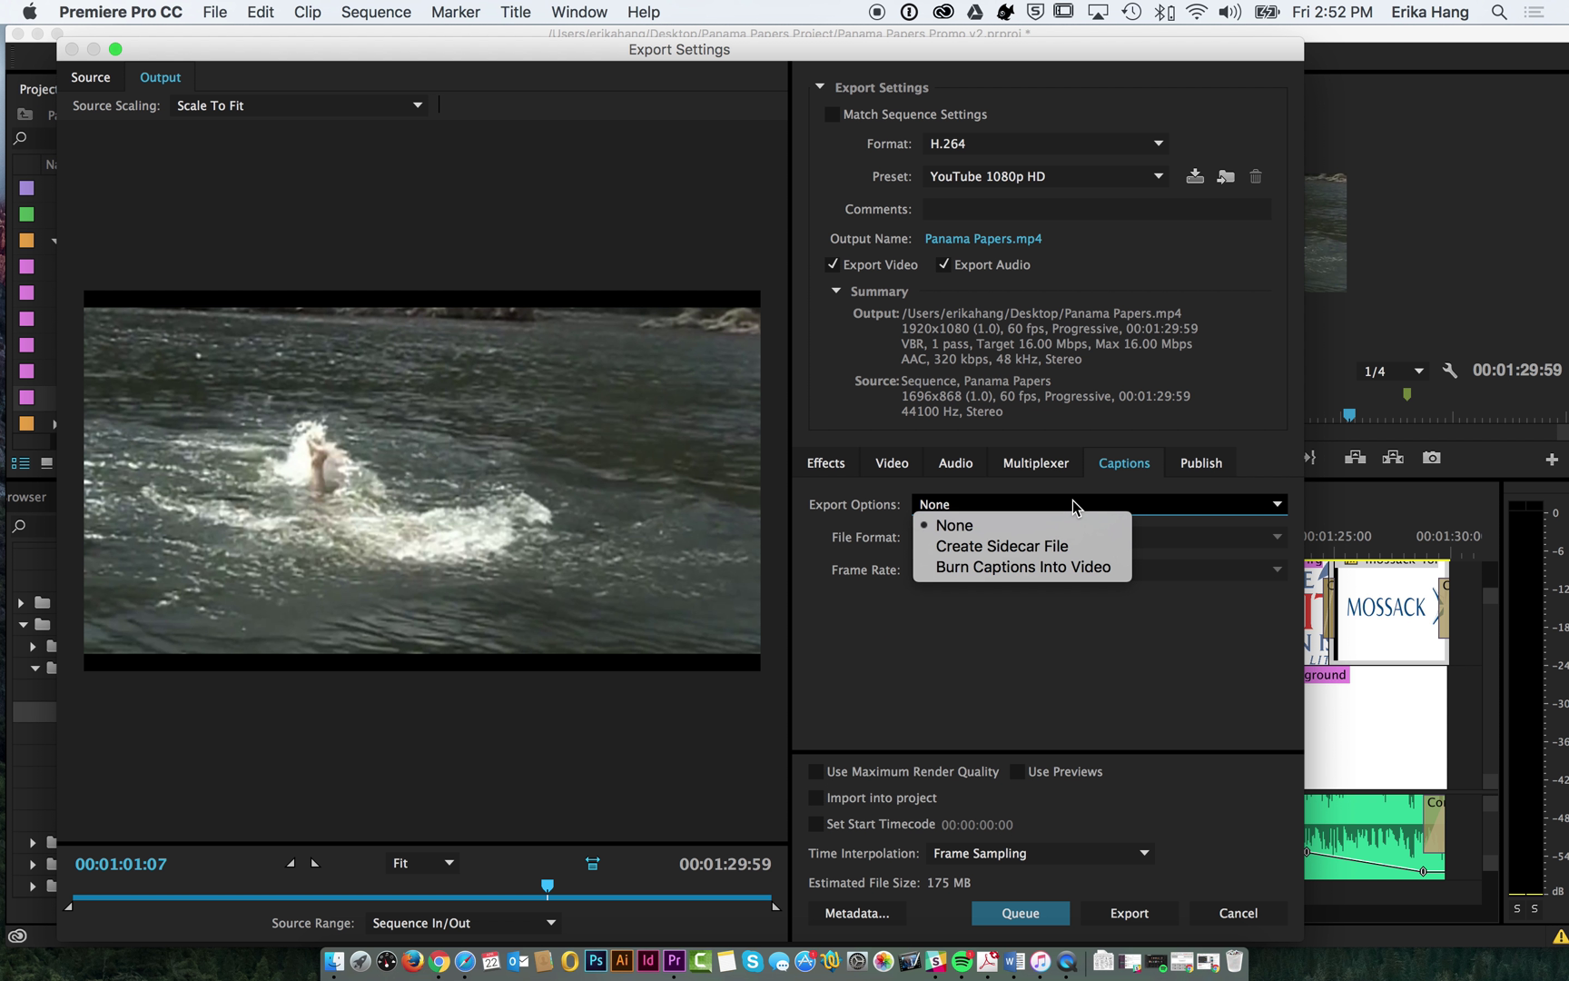
left_click(1064, 571)
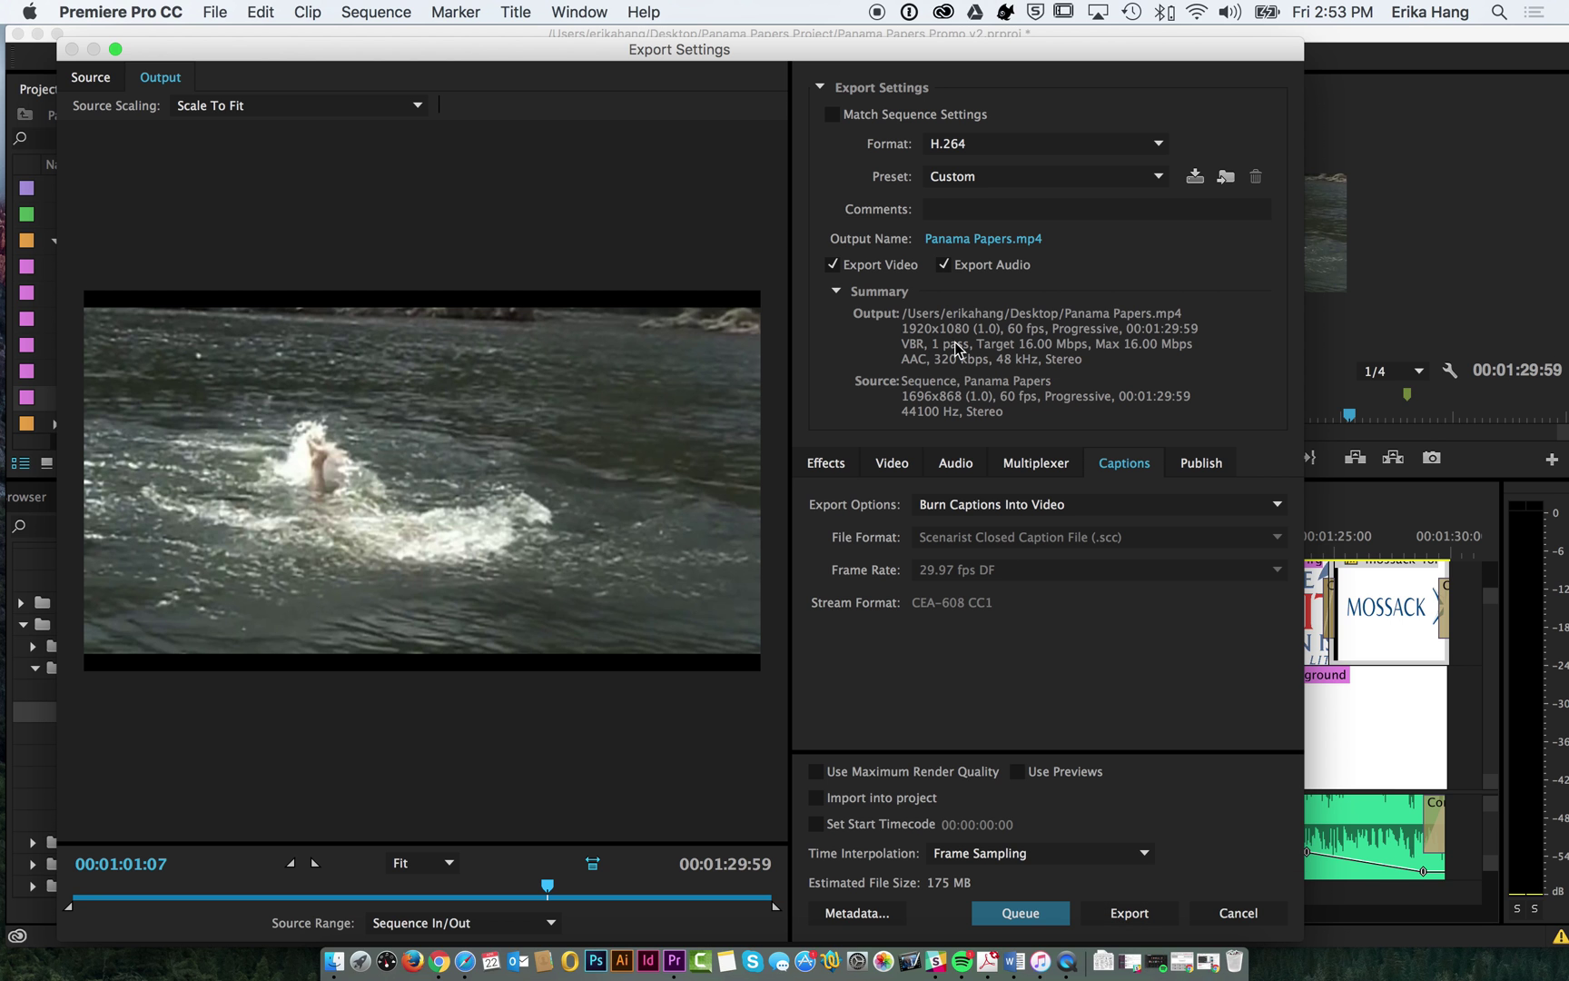
left_click(973, 240)
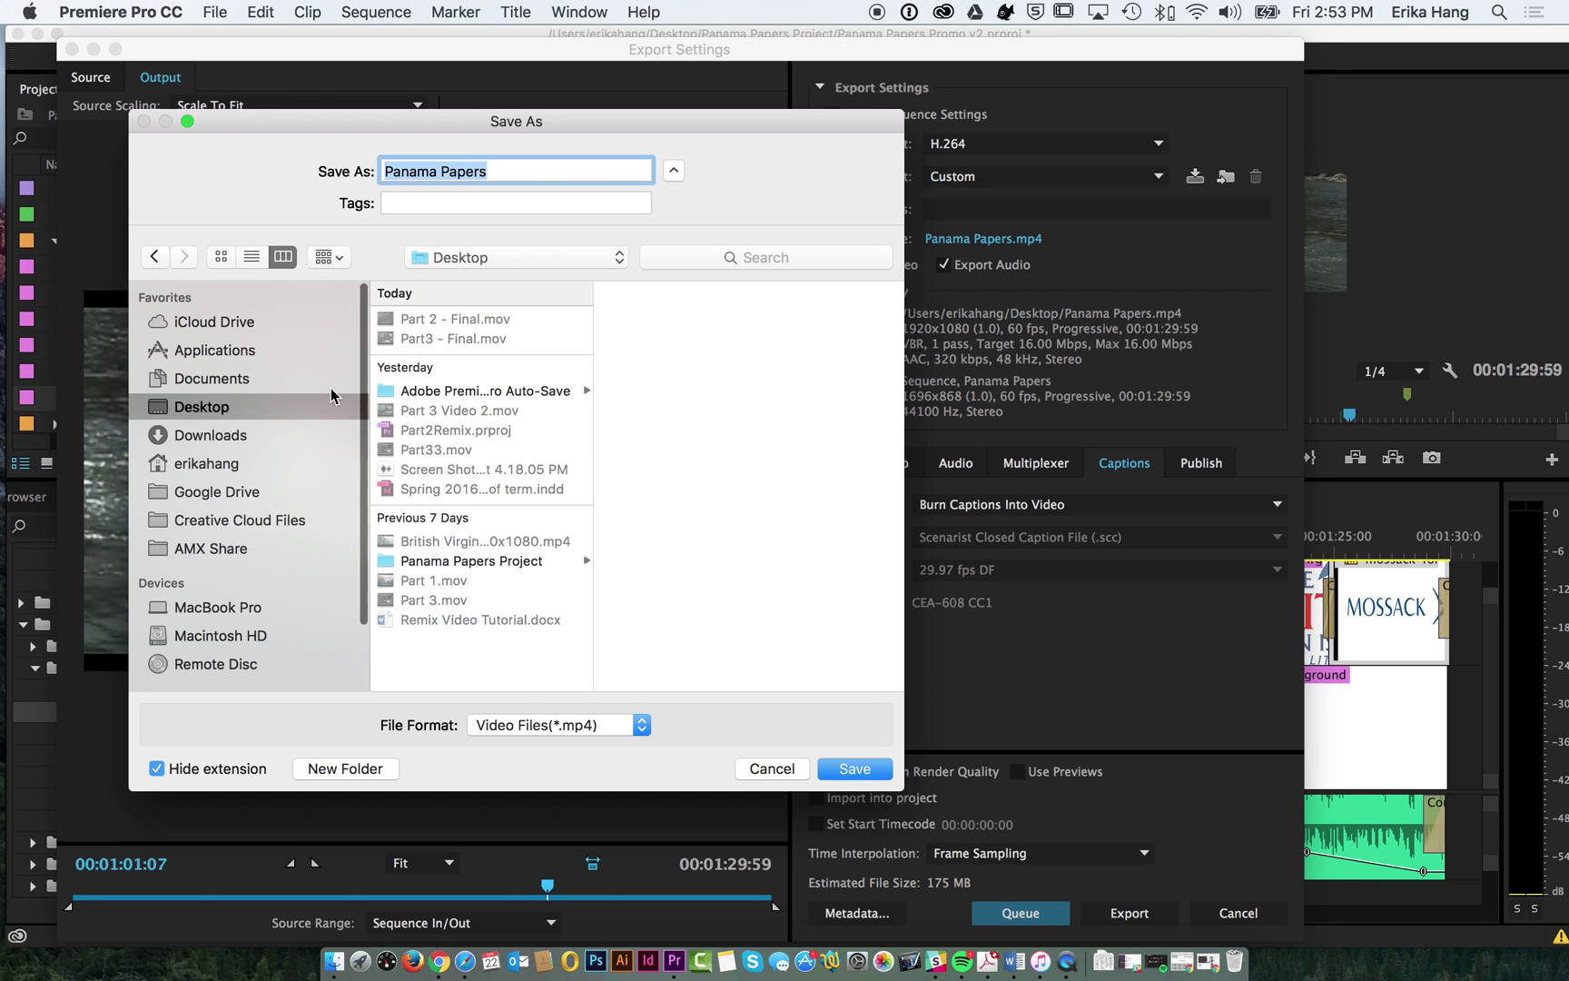
left_click(772, 769)
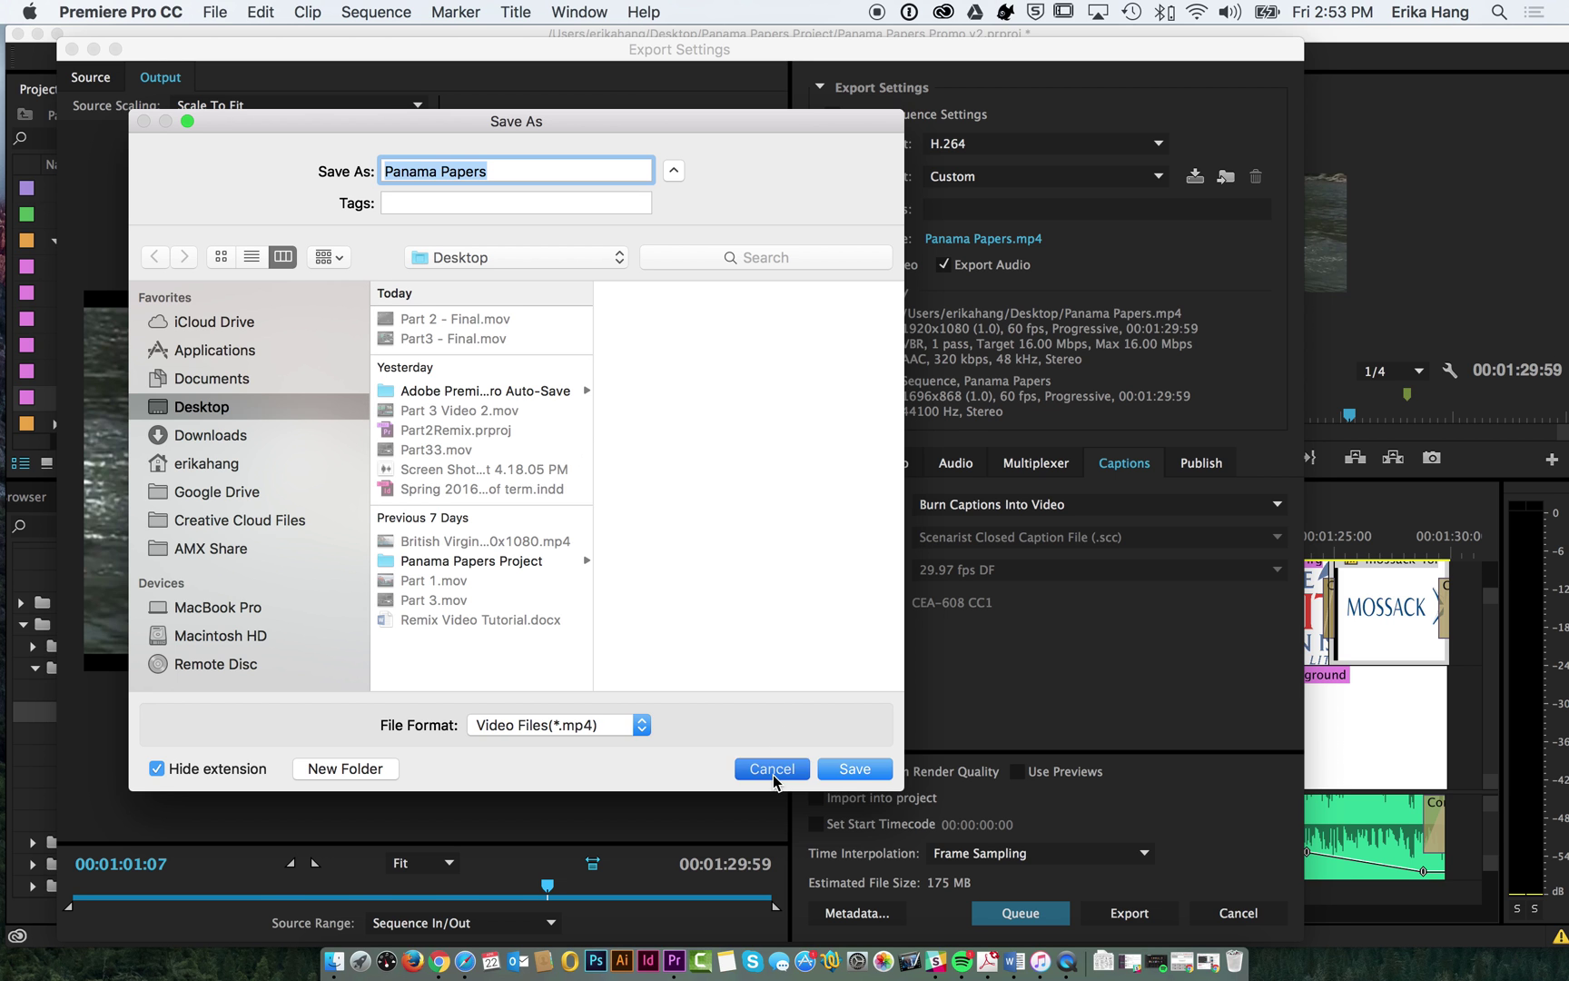